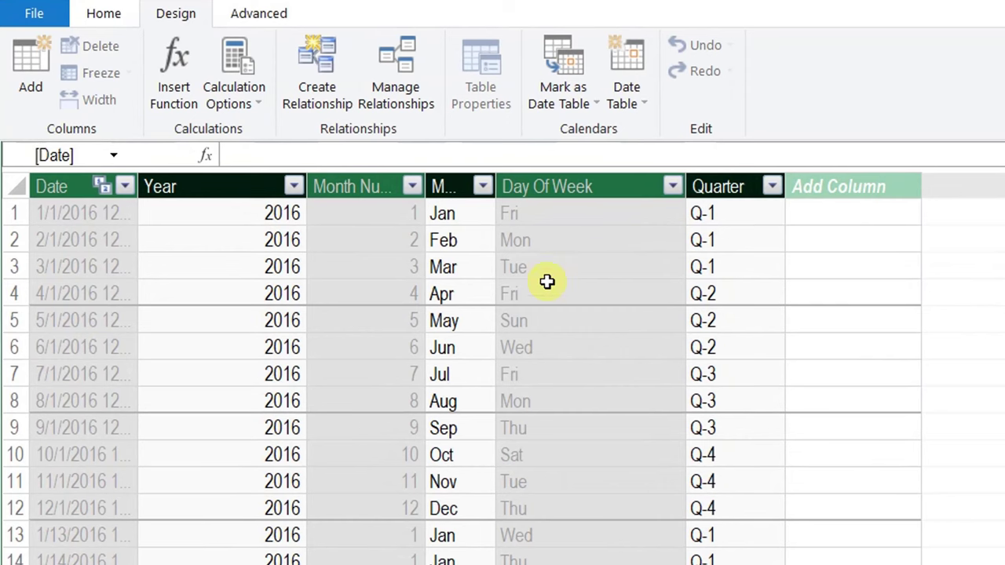
Step: Review the calendar's Quarter column formula and the Revenue, last-year, variance and YoY % measures in the AllSales table
{"action": "left_click", "coordinate": [229, 213]}
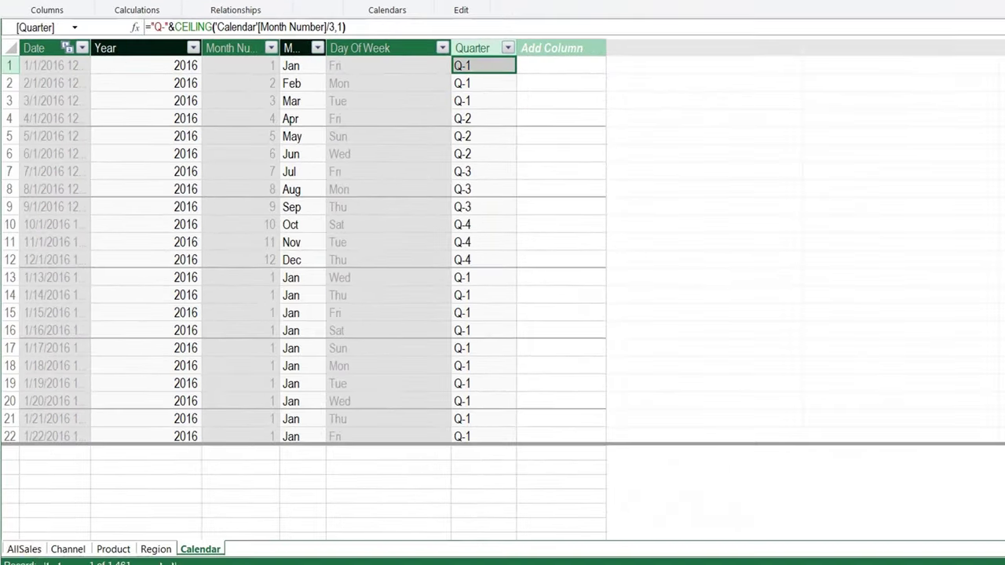
{"action": "left_click", "coordinate": [25, 549]}
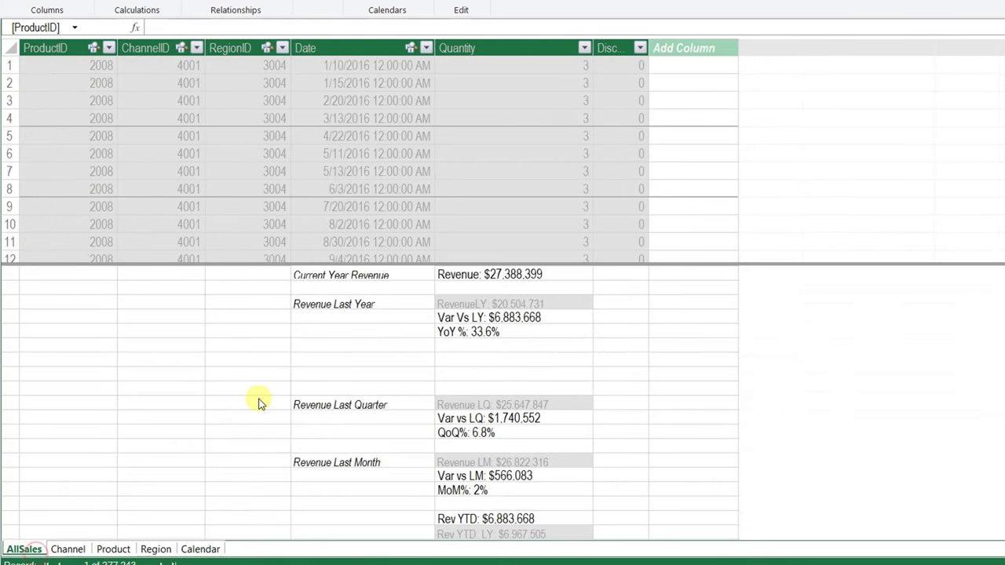
{"action": "left_click", "coordinate": [585, 333]}
{"action": "key", "text": "Up"}
{"action": "key", "text": "Up"}
{"action": "key", "text": "Up"}
{"action": "key", "text": "Up"}
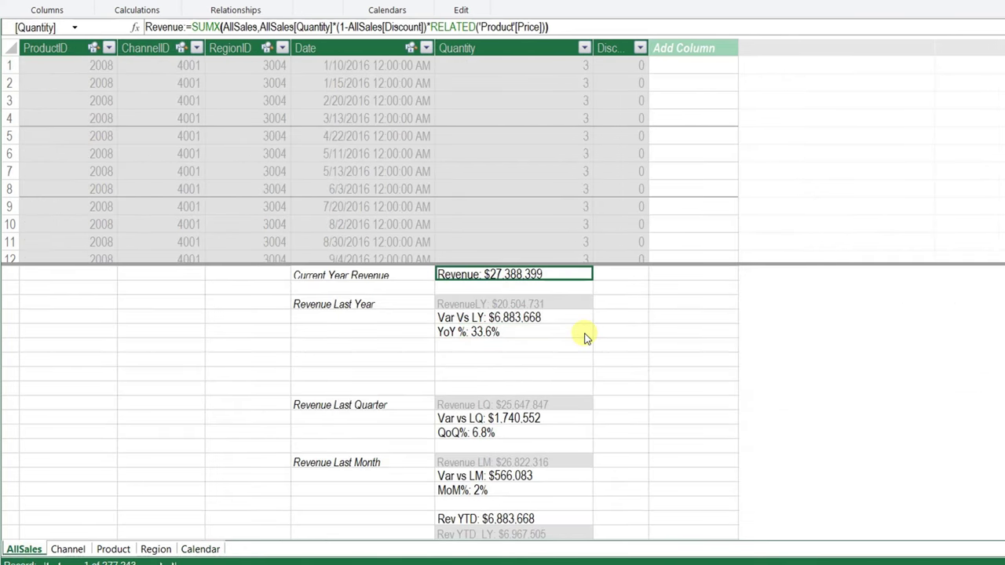
{"action": "key", "text": "Down"}
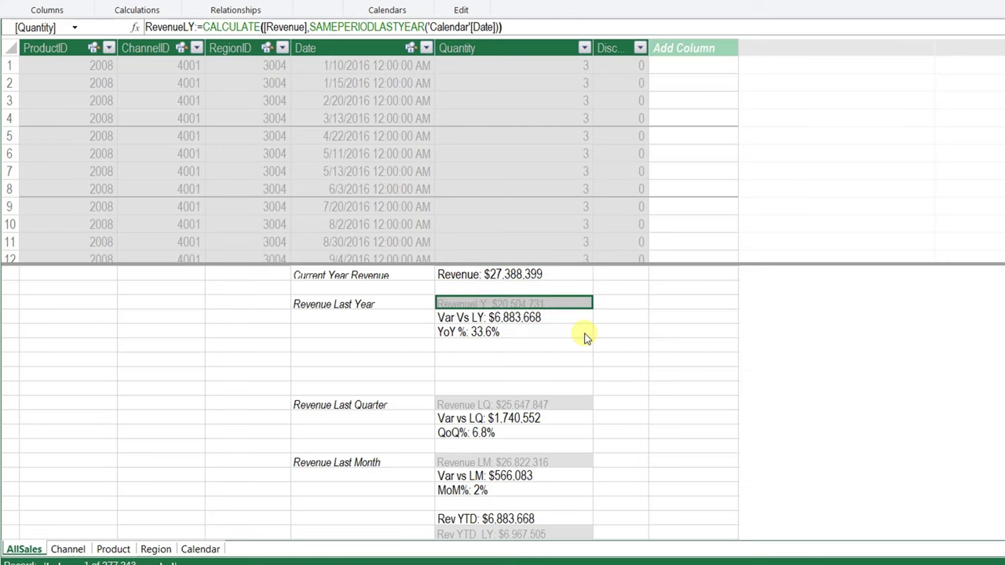
{"action": "key", "text": "Down"}
{"action": "key", "text": "Down"}
{"action": "scroll", "coordinate": [539, 417], "scroll_direction": "down", "scroll_amount": 3}
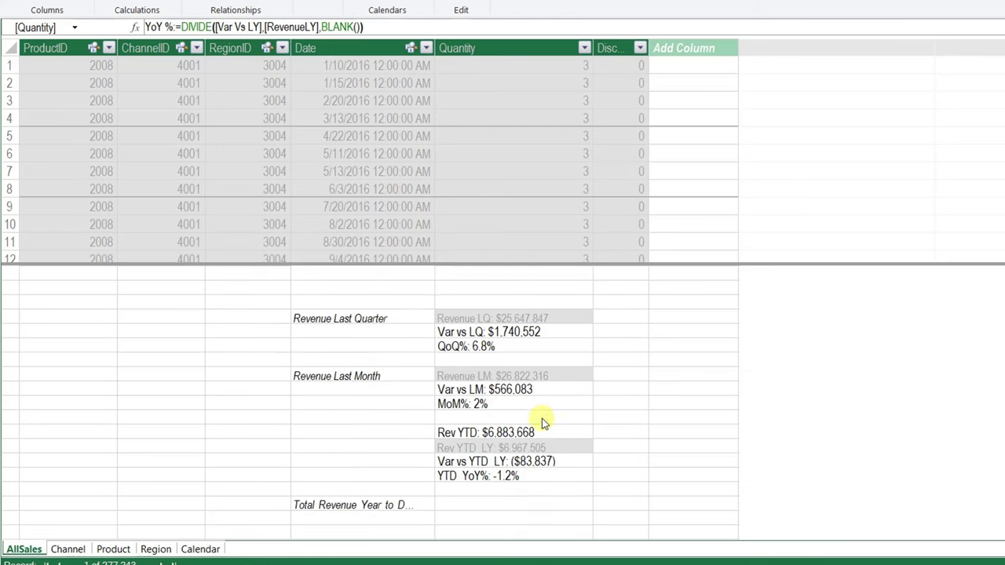
{"action": "scroll", "coordinate": [542, 422], "scroll_direction": "up", "scroll_amount": 3}
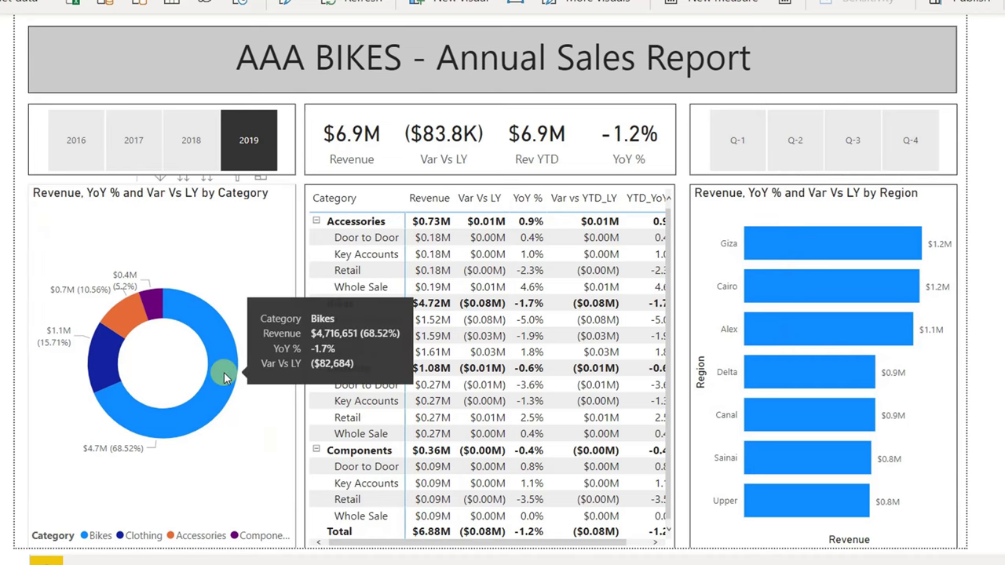
Step: Drill the revenue donut chart down to product level and filter the report to Cargo Bike and Q-1
{"action": "left_click", "coordinate": [183, 178]}
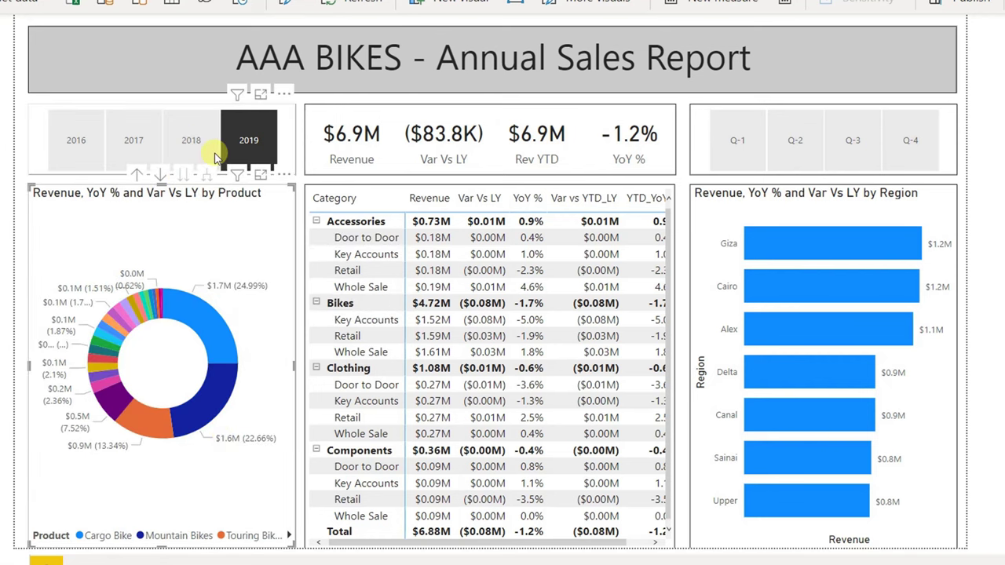
{"action": "mouse_move", "coordinate": [210, 351]}
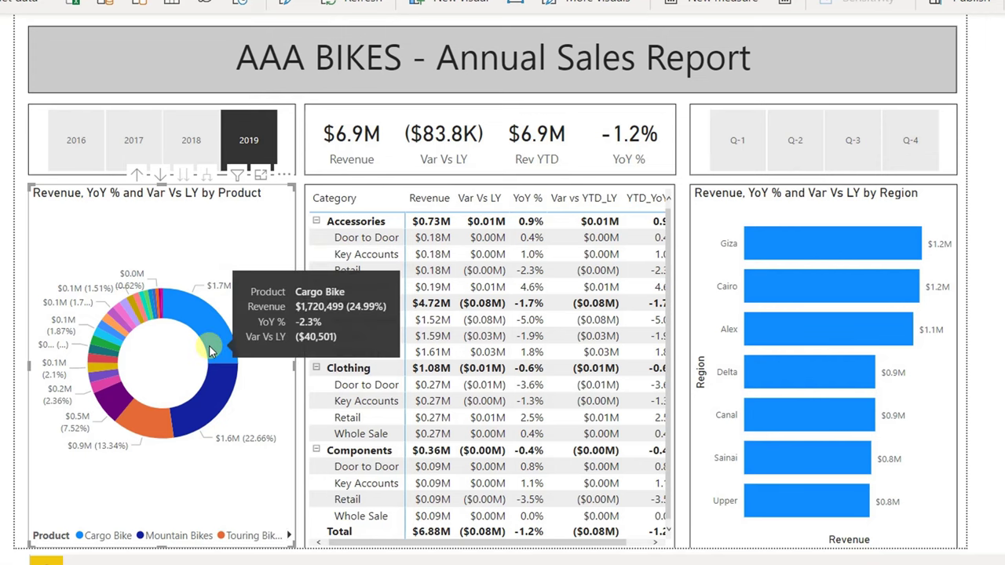
{"action": "left_click", "coordinate": [210, 351]}
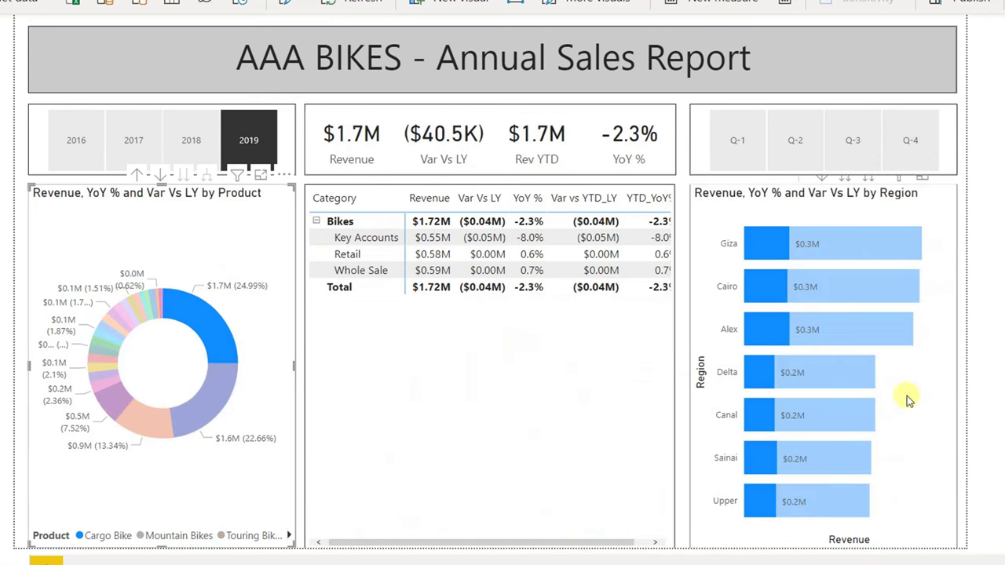
{"action": "left_click", "coordinate": [738, 139]}
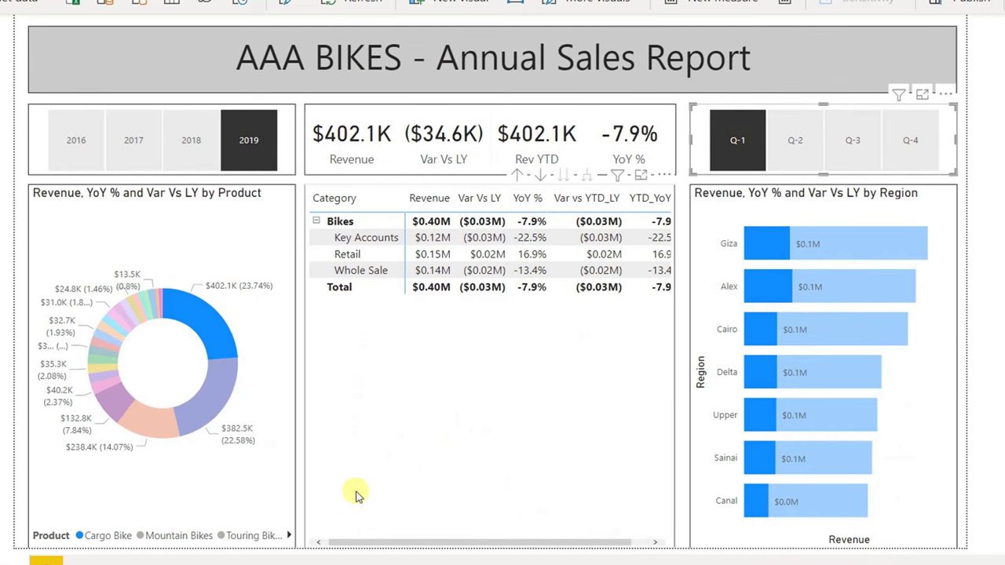
Step: Clear the 2019, Q-1 and Cargo Bike selections so the report covers all years, quarters and products
{"action": "left_click", "coordinate": [250, 149]}
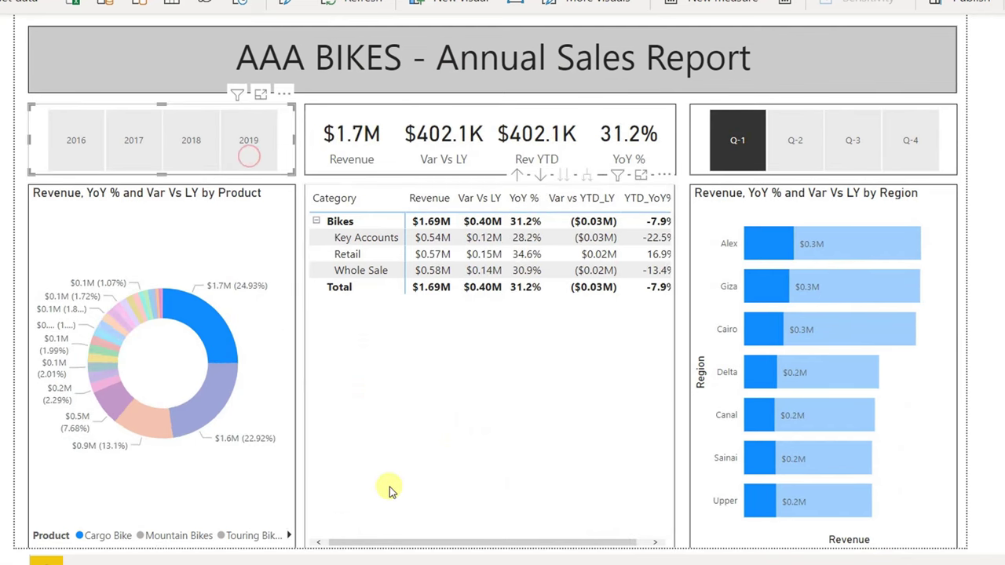
{"action": "left_click", "coordinate": [731, 135]}
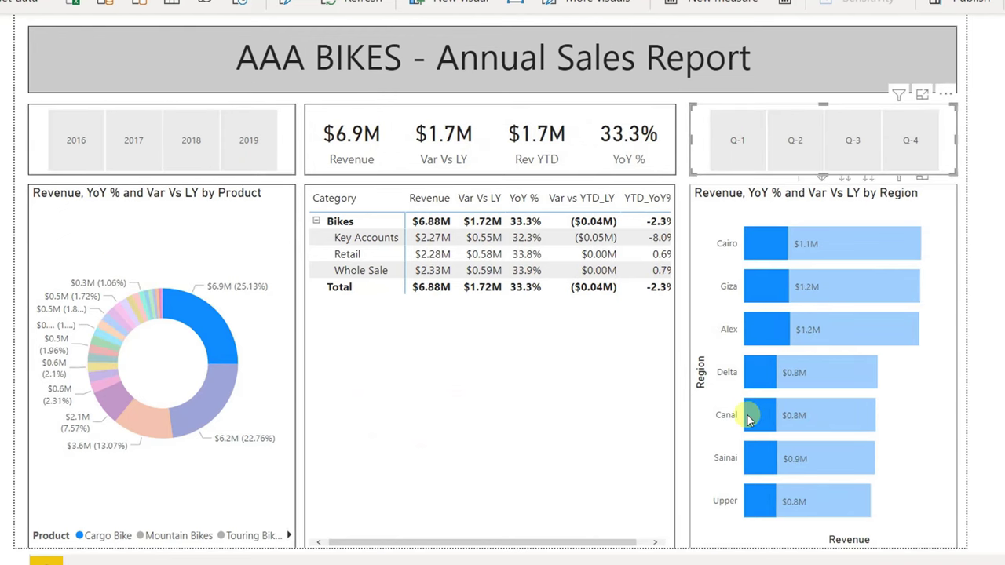
{"action": "mouse_move", "coordinate": [747, 417]}
{"action": "mouse_move", "coordinate": [208, 313]}
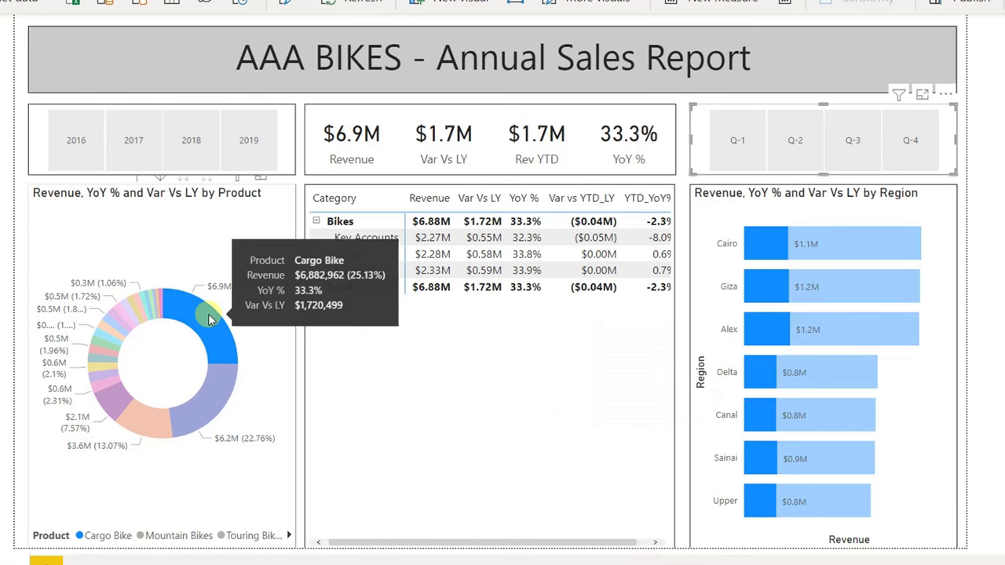
{"action": "left_click", "coordinate": [208, 314]}
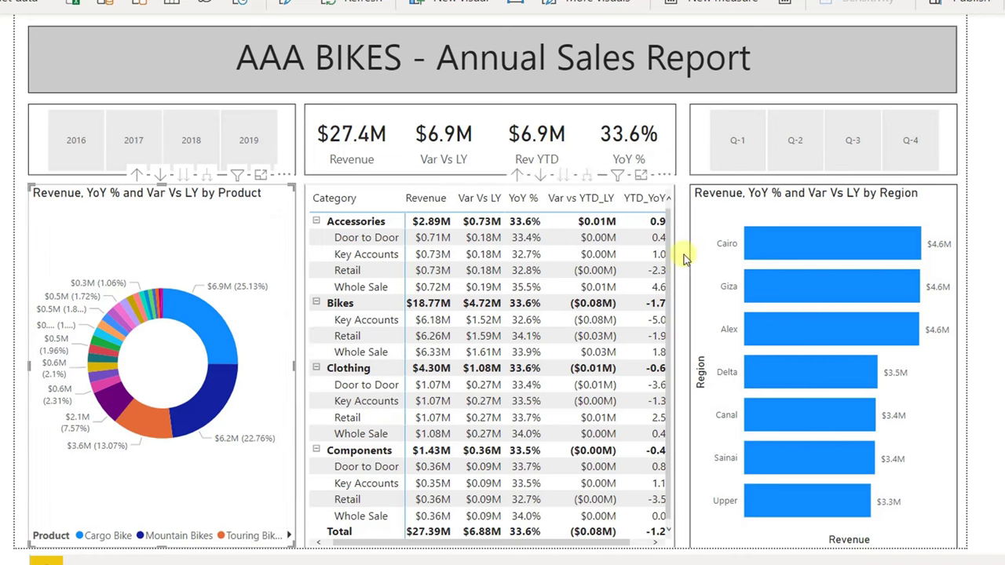
Step: Examine the report for the Cairo region and for the Giza region, and clear the region selection
{"action": "left_click", "coordinate": [790, 253]}
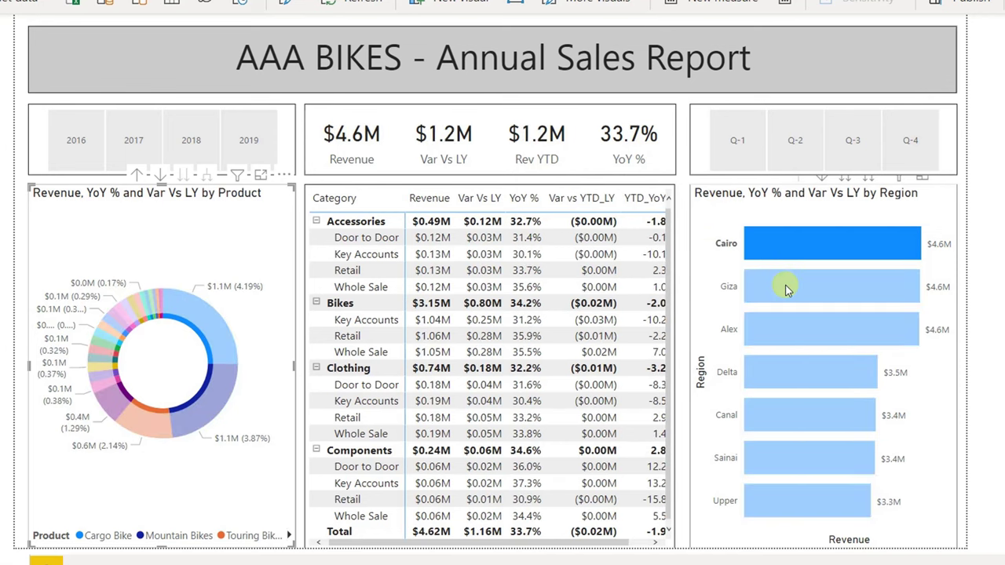
{"action": "left_click", "coordinate": [785, 283]}
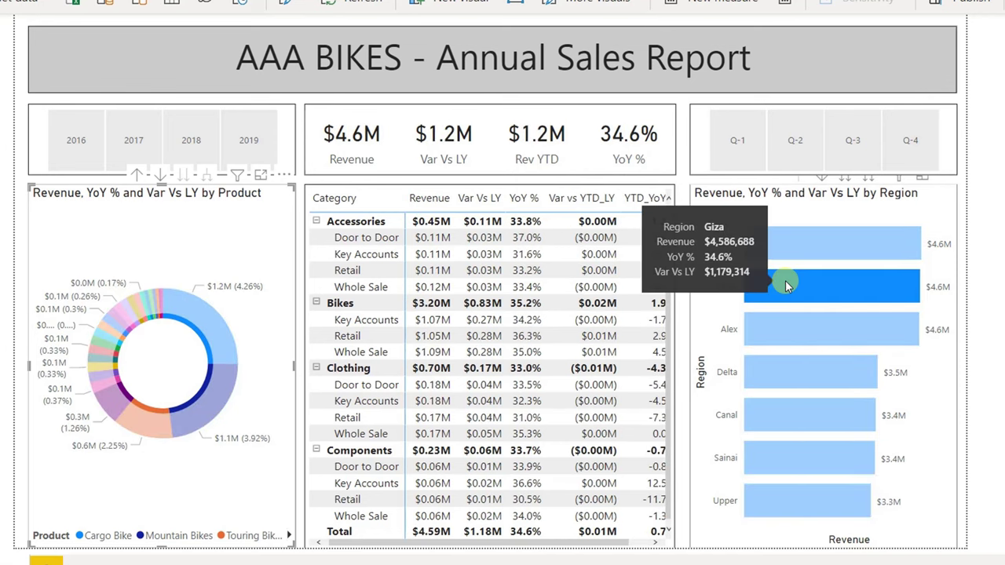
{"action": "left_click", "coordinate": [785, 283]}
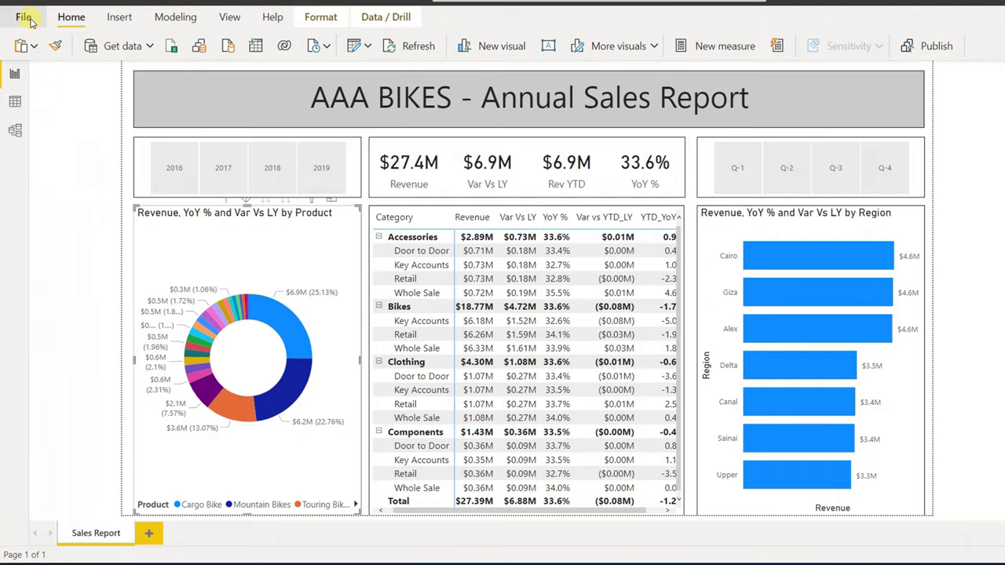
Step: Create a new blank report and dismiss the welcome screen
{"action": "left_click", "coordinate": [25, 18]}
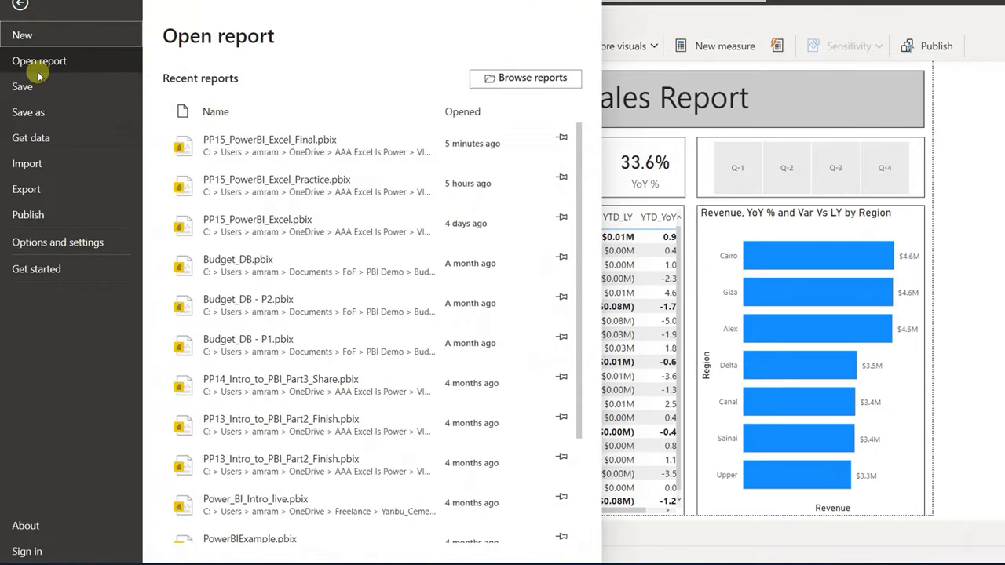
{"action": "left_click", "coordinate": [24, 33]}
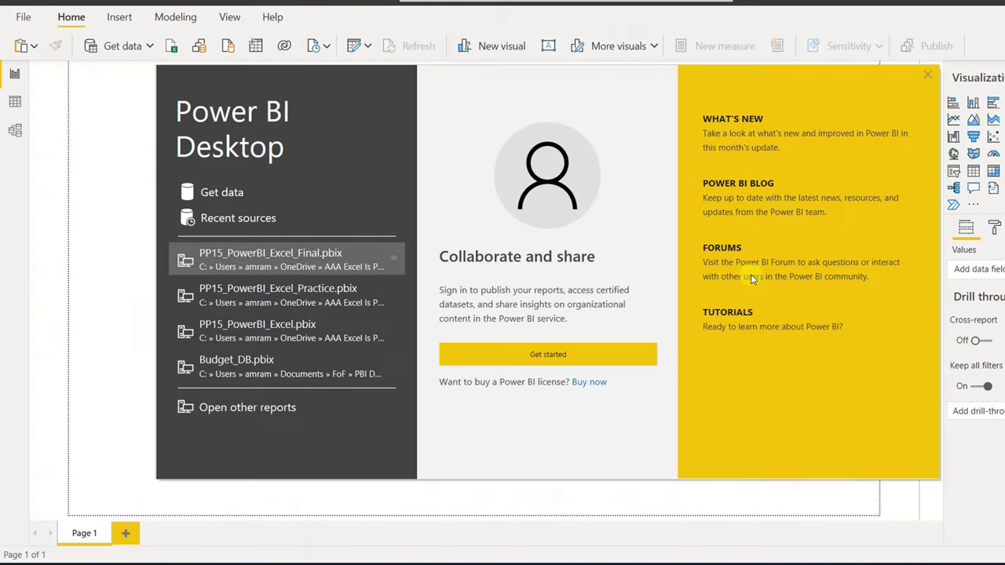
{"action": "left_click", "coordinate": [928, 74]}
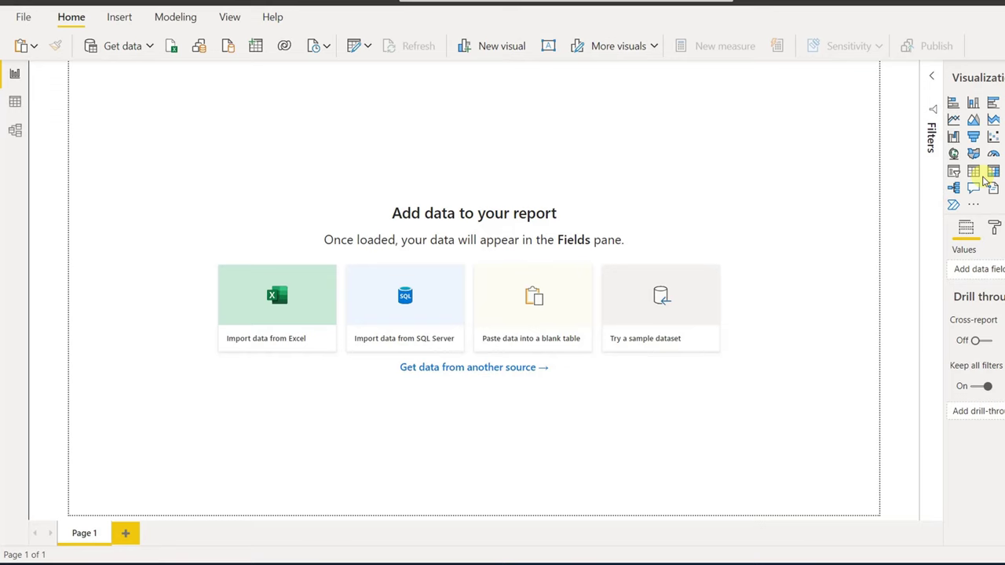
Step: Import the Power Query and Power Pivot contents of PP15_Excel&PBI_Model.xlsx into the new report
{"action": "left_click", "coordinate": [23, 17]}
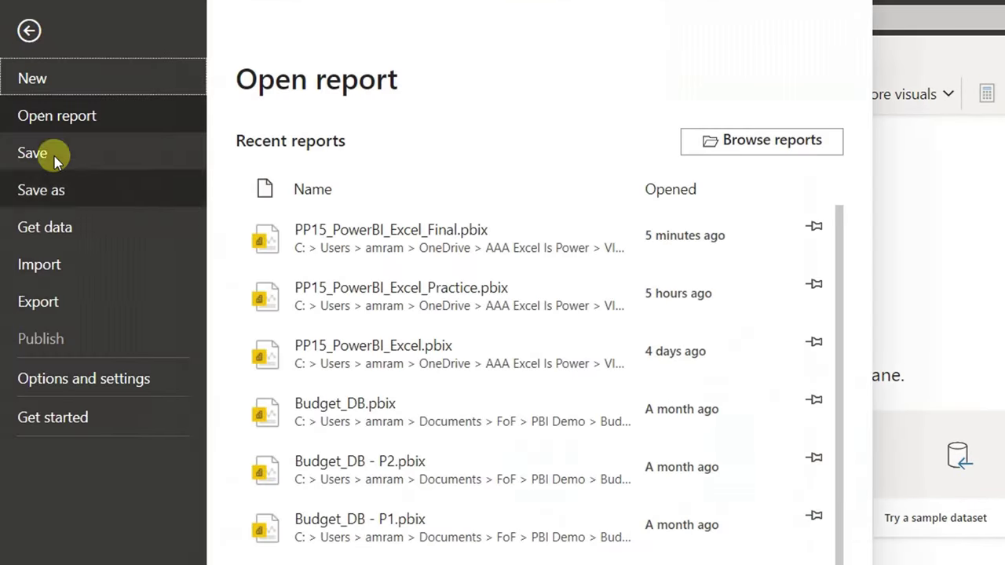
{"action": "left_click", "coordinate": [78, 271]}
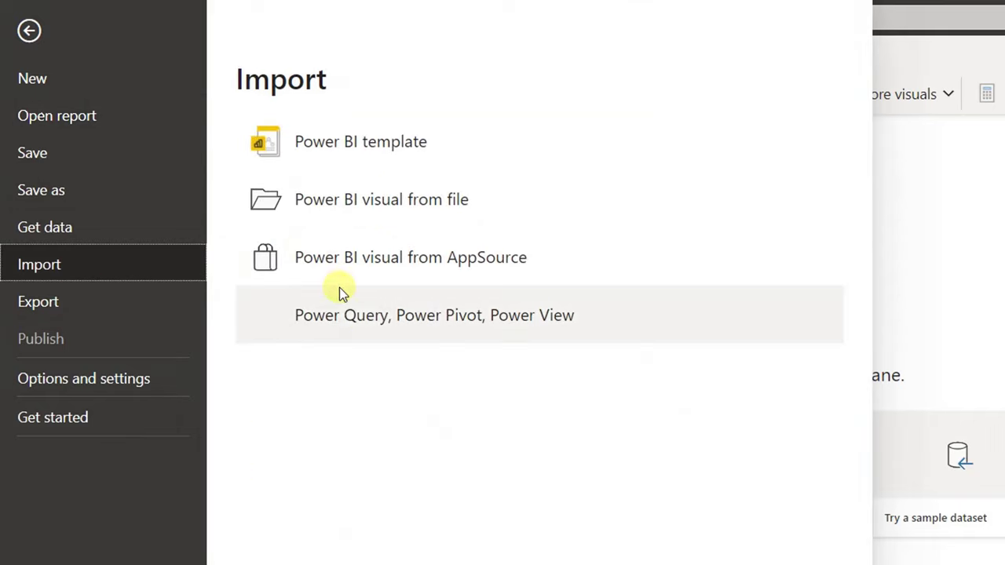
{"action": "left_click", "coordinate": [526, 324]}
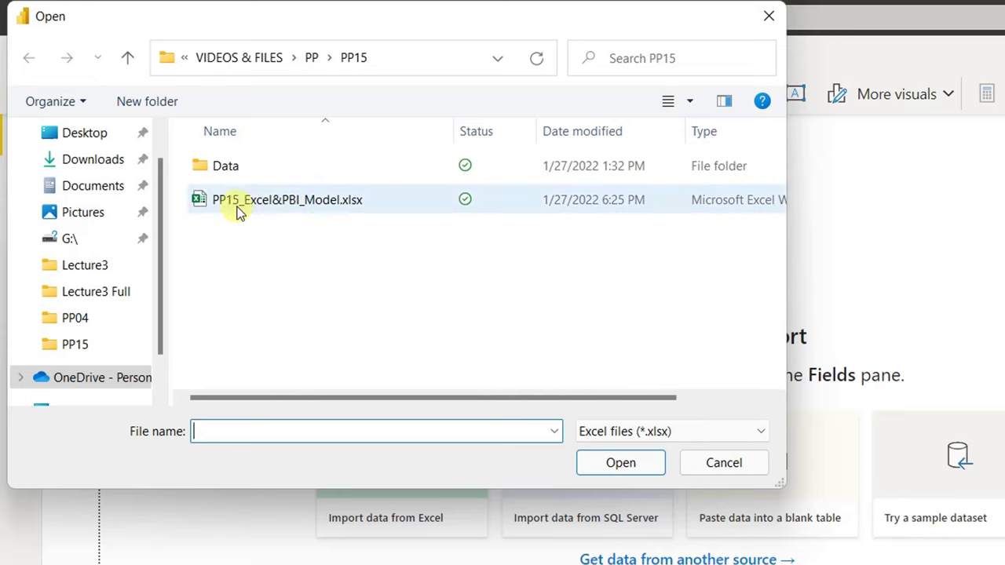
{"action": "left_click", "coordinate": [314, 202]}
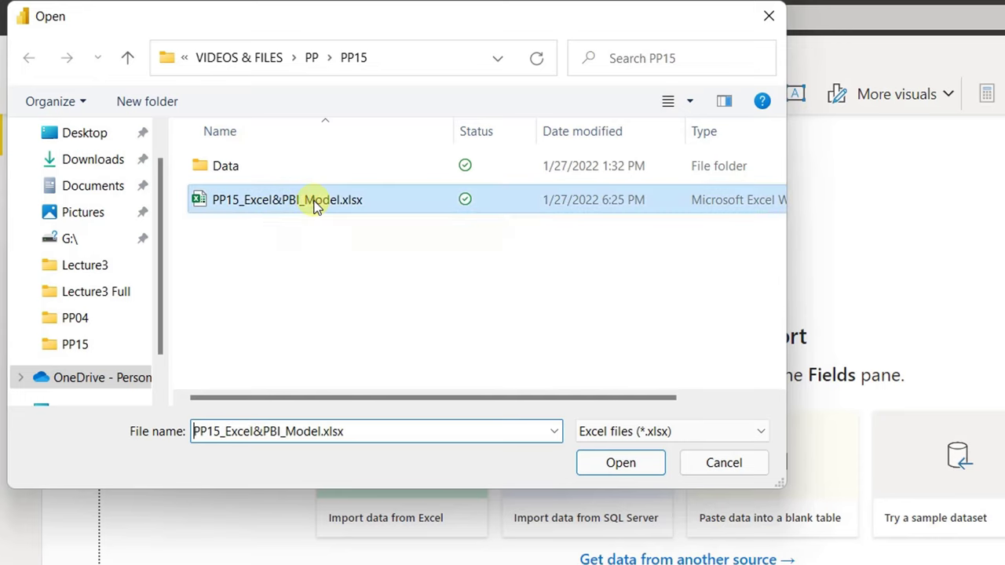
{"action": "left_click", "coordinate": [626, 465]}
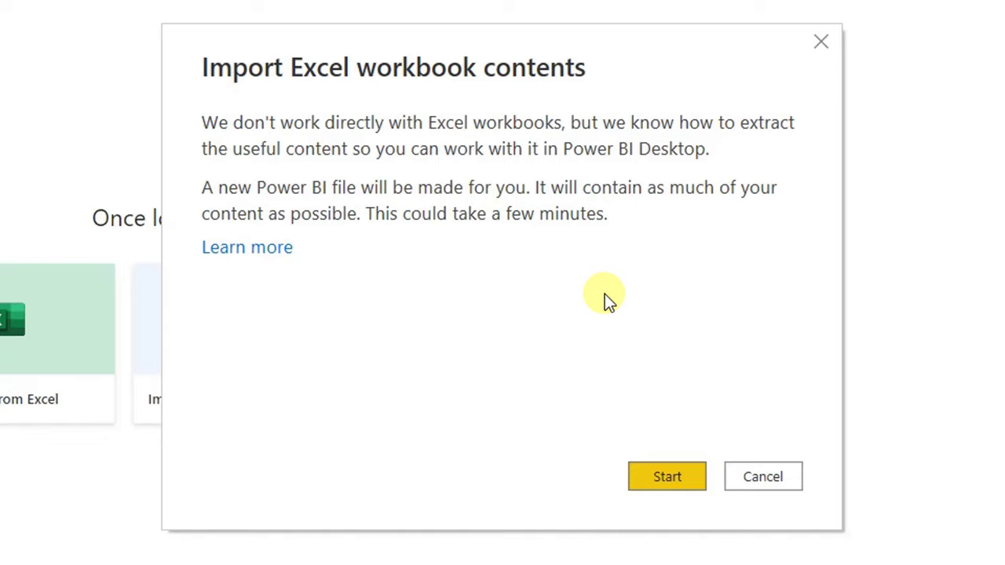
{"action": "left_click", "coordinate": [675, 471]}
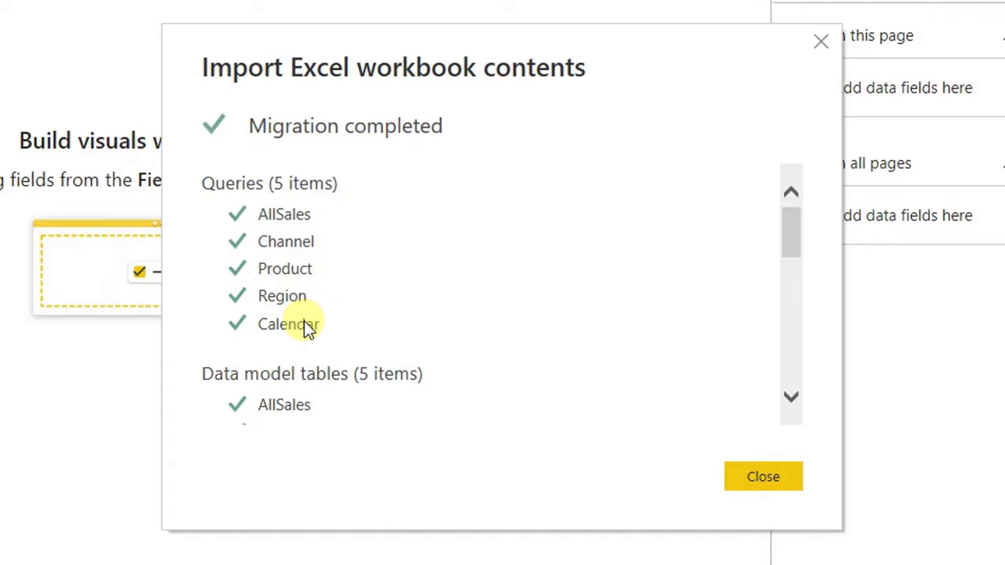
Step: Review the migrated queries, data model tables and measures in the import summary and close it
{"action": "scroll", "coordinate": [304, 321], "scroll_direction": "down", "scroll_amount": 2}
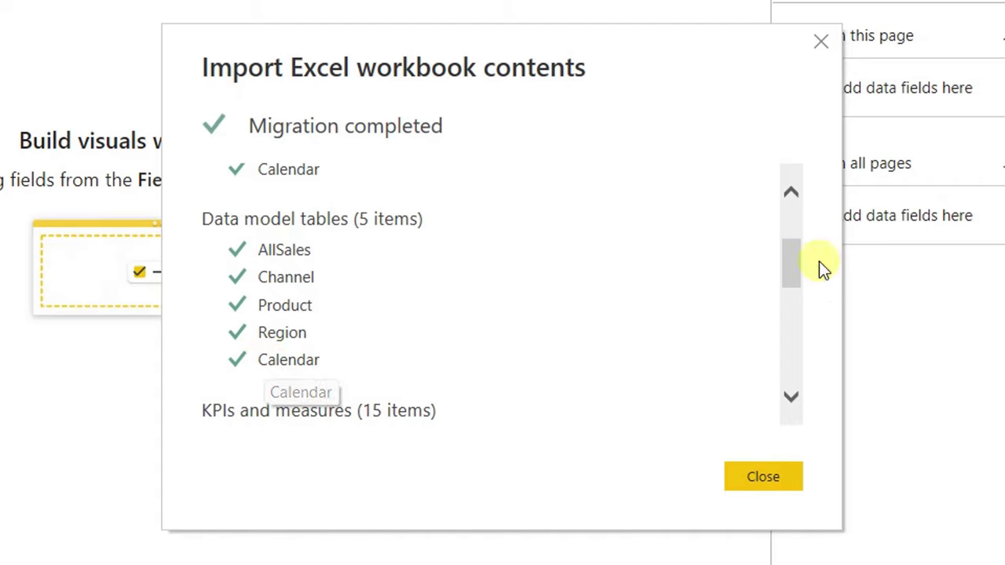
{"action": "left_click_drag", "start_coordinate": [795, 260], "coordinate": [825, 398]}
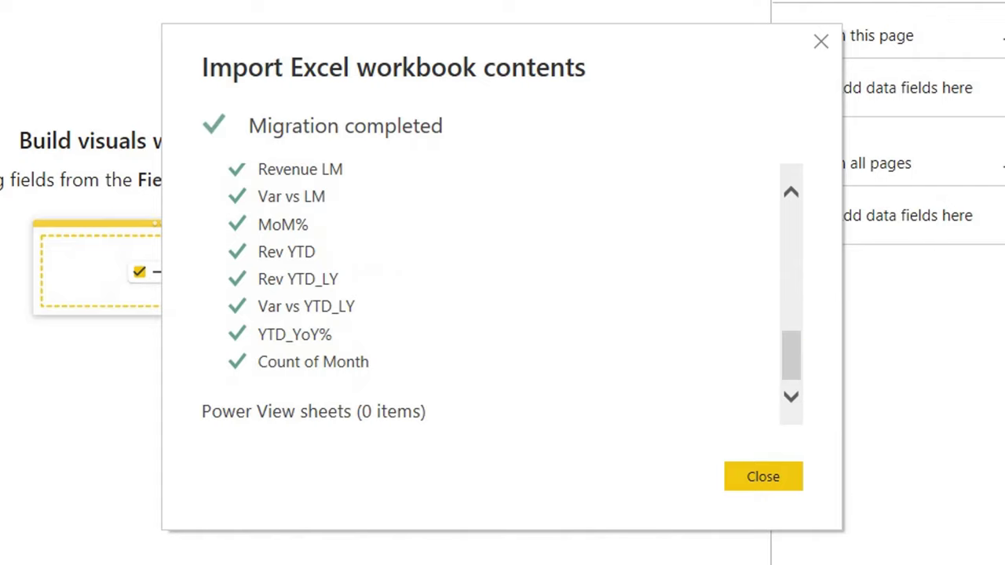
{"action": "left_click", "coordinate": [763, 477]}
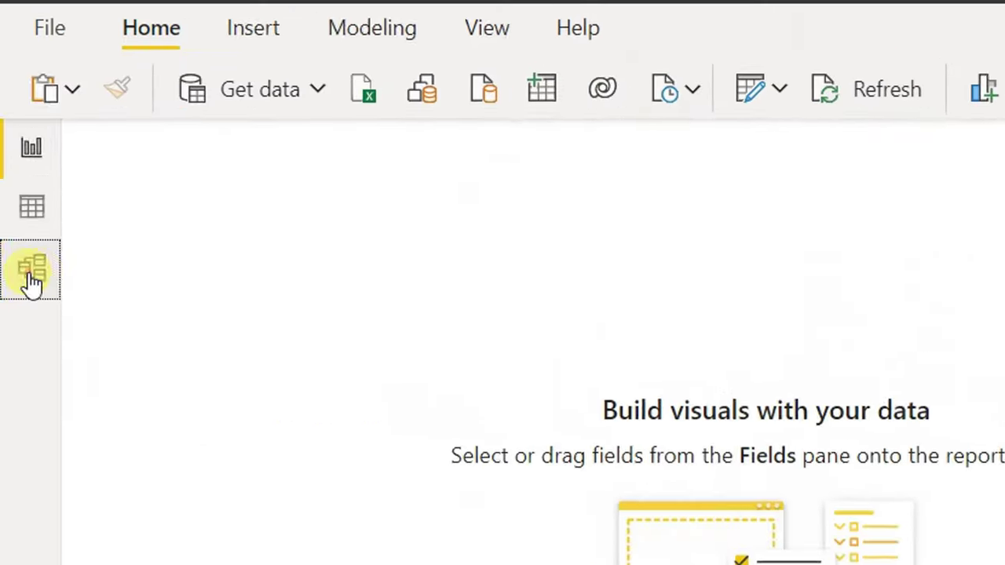
Step: Open the model diagram and rearrange the Channel and Calendar tables on the side of AllSales opposite Region
{"action": "left_click", "coordinate": [29, 271]}
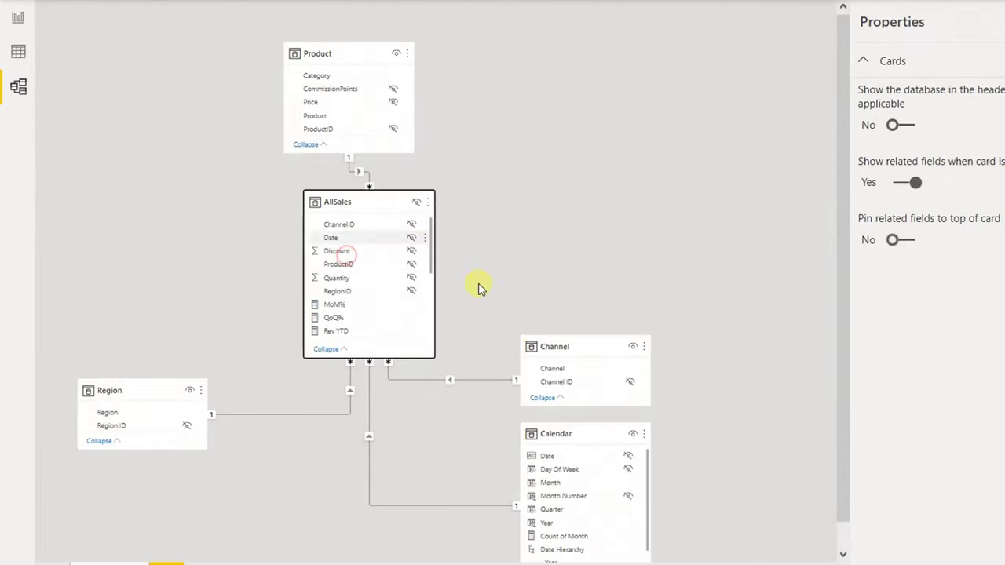
{"action": "left_click_drag", "start_coordinate": [581, 172], "coordinate": [582, 173]}
{"action": "left_click_drag", "start_coordinate": [563, 437], "coordinate": [571, 253]}
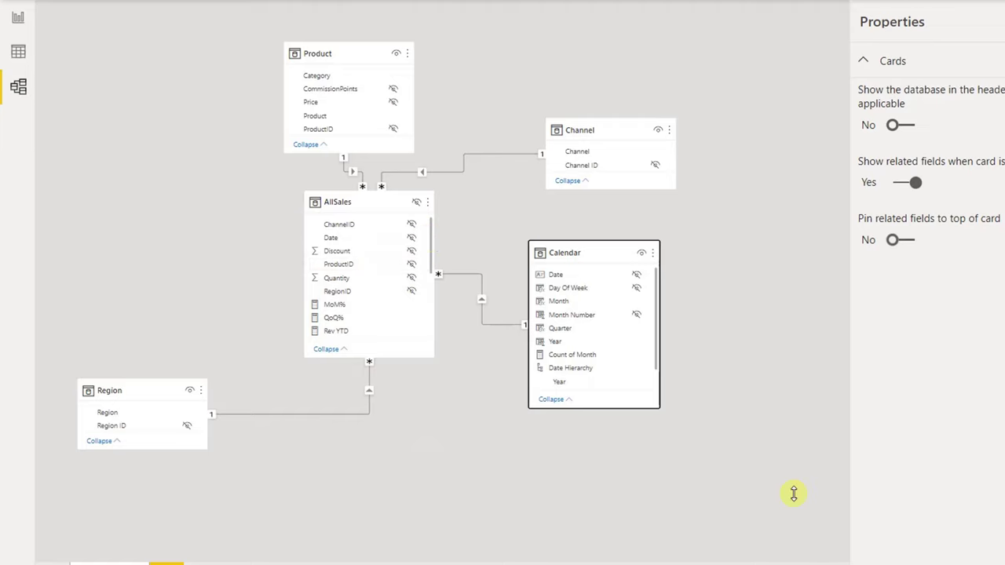
{"action": "scroll", "coordinate": [618, 361], "scroll_direction": "up", "scroll_amount": 2}
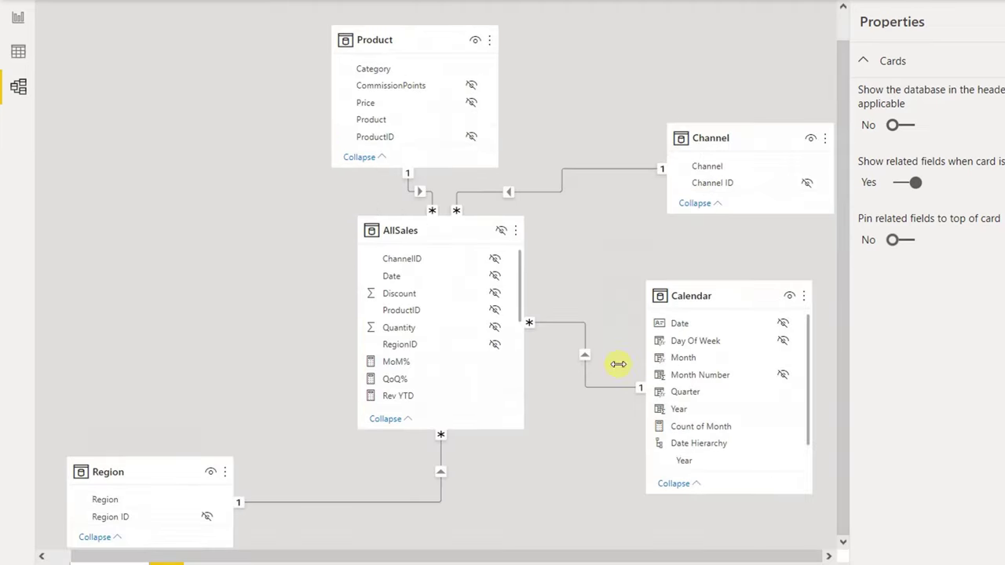
{"action": "mouse_move", "coordinate": [521, 277]}
{"action": "left_mouse_down"}
{"action": "mouse_move", "coordinate": [536, 387]}
{"action": "mouse_move", "coordinate": [537, 282]}
{"action": "left_mouse_up"}
{"action": "left_click", "coordinate": [577, 511]}
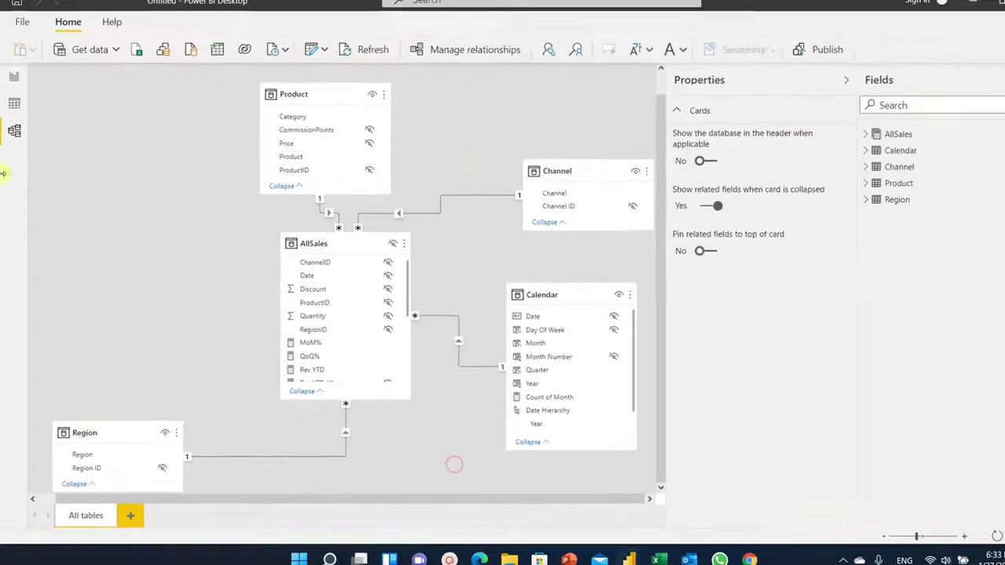
Step: Return to the report view, switch to the Excel workbook and open its data model in Power Pivot
{"action": "left_click", "coordinate": [15, 85]}
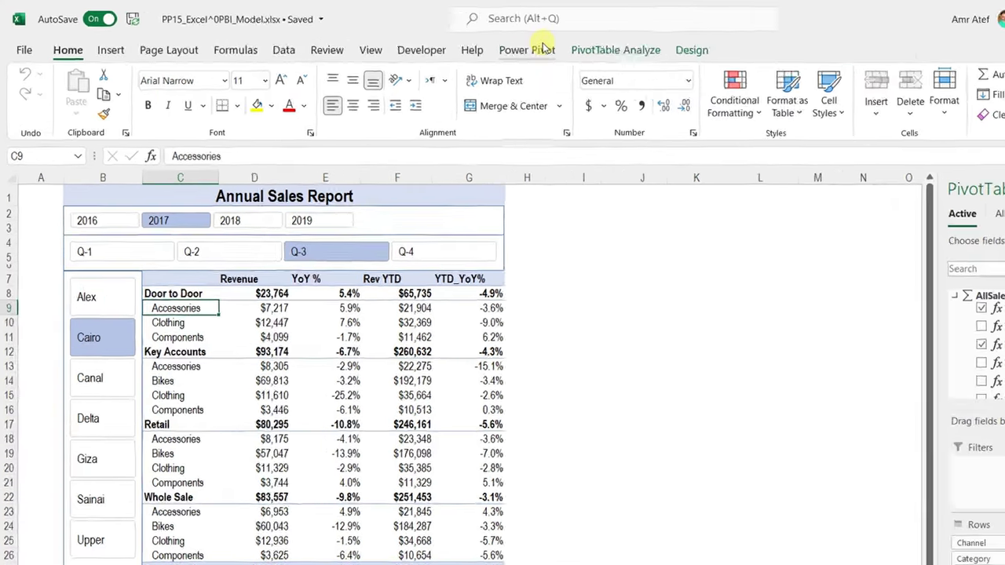
{"action": "left_click", "coordinate": [449, 38]}
{"action": "left_click", "coordinate": [47, 120]}
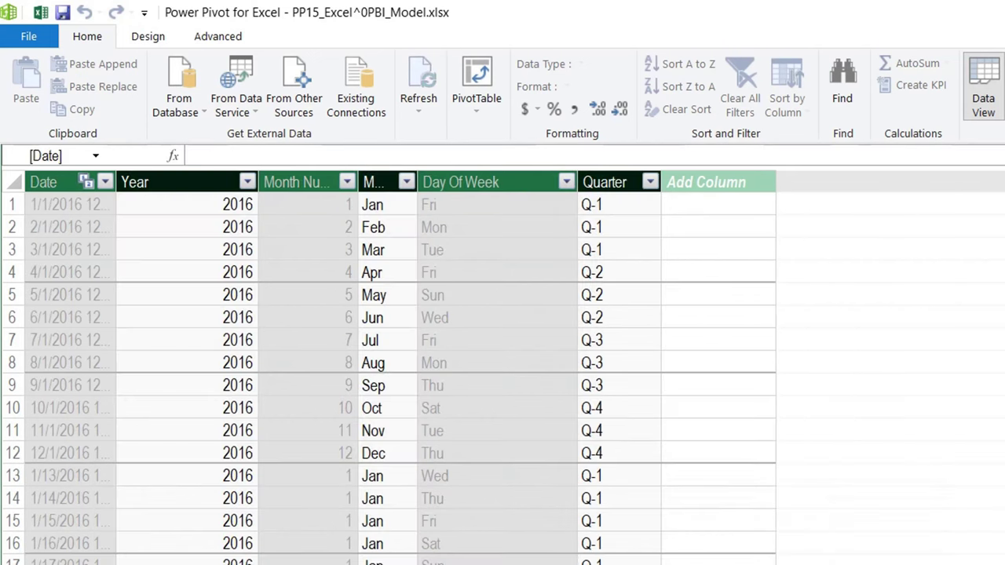
Step: Sort the Calendar table's Date column from oldest to newest and widen it to check the last date
{"action": "left_click", "coordinate": [45, 182]}
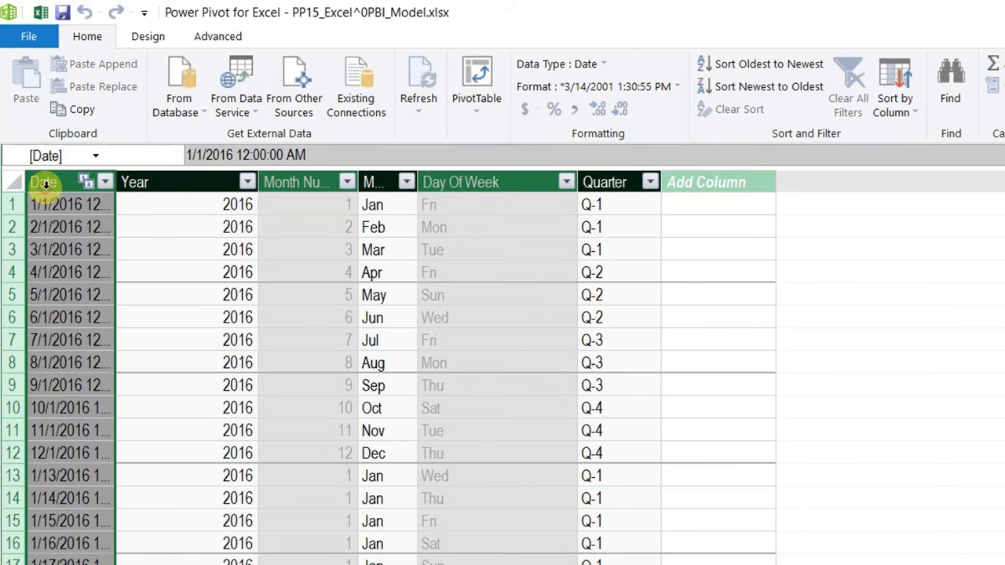
{"action": "left_click", "coordinate": [769, 87]}
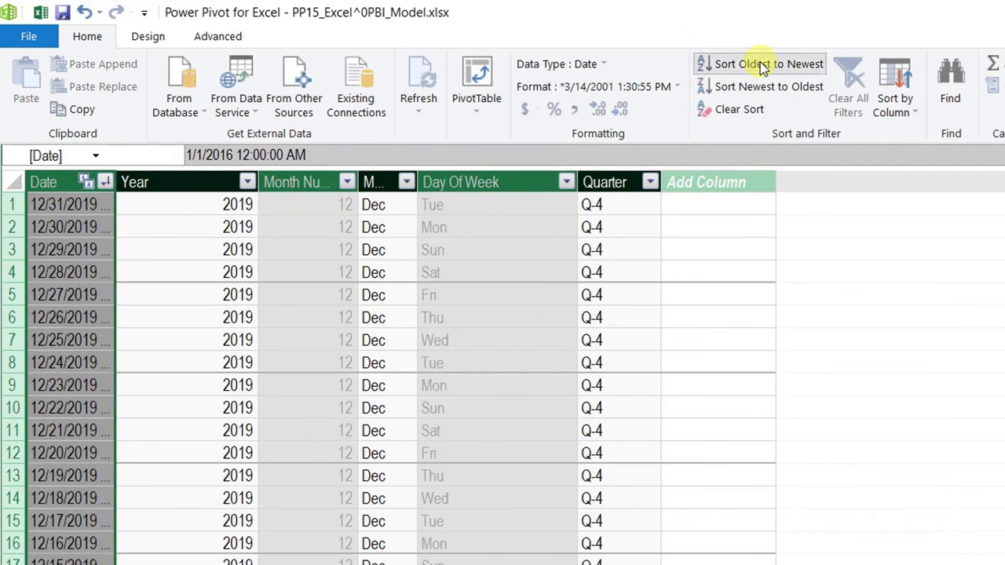
{"action": "left_click", "coordinate": [759, 66]}
{"action": "scroll", "coordinate": [393, 377], "scroll_direction": "down", "scroll_amount": 20}
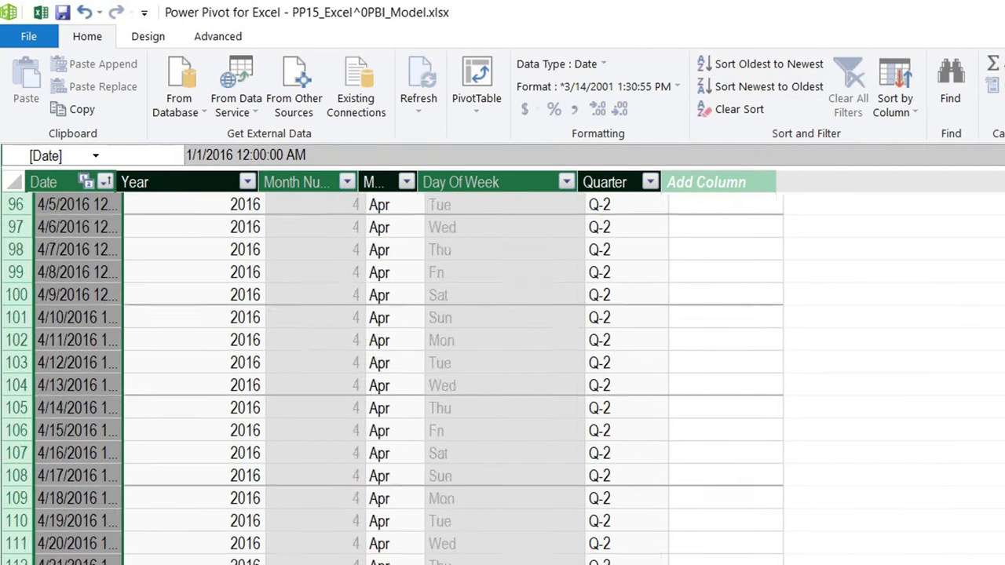
{"action": "scroll", "coordinate": [541, 439], "scroll_direction": "up", "scroll_amount": 1}
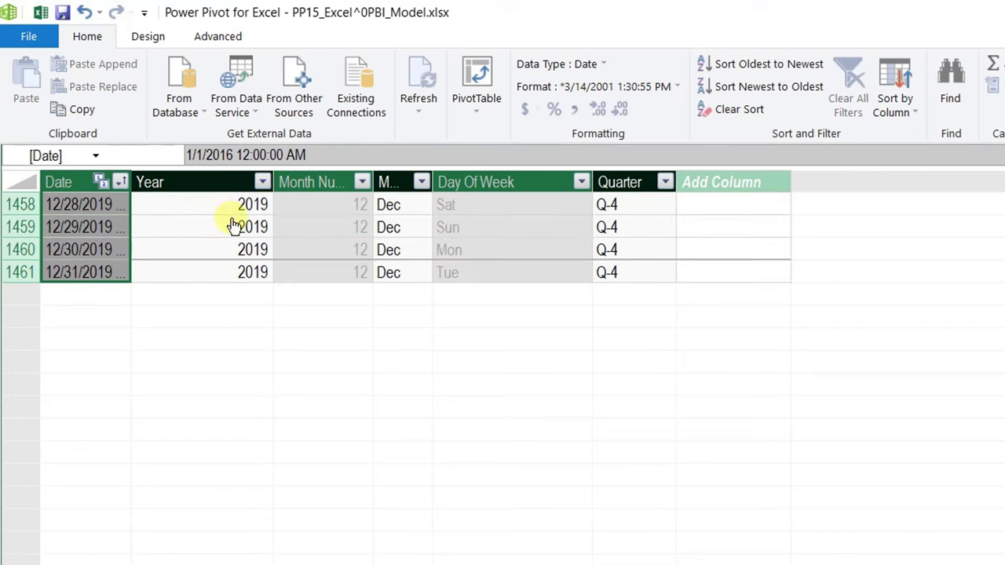
{"action": "left_click_drag", "start_coordinate": [128, 182], "coordinate": [218, 192]}
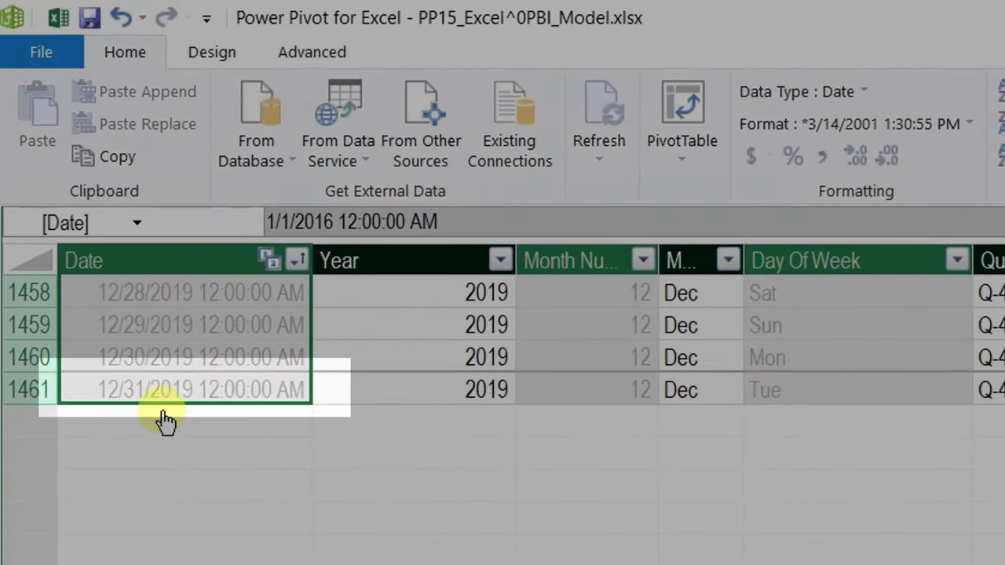
{"action": "left_click", "coordinate": [139, 310]}
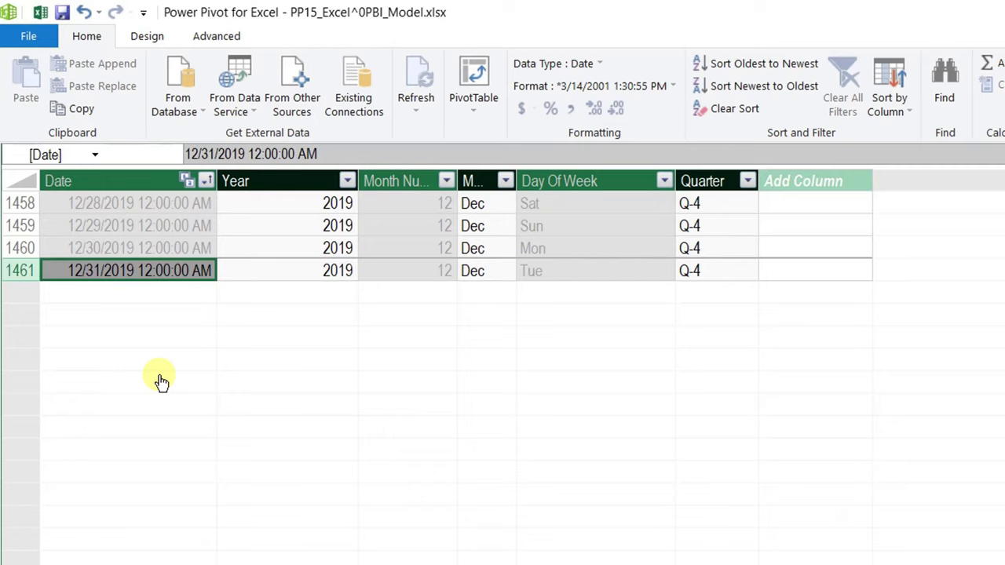
Step: Extend the date table's range to end on 12/31/2020 and filter the Annual Sales Report in the Excel workbook to 2019
{"action": "left_click", "coordinate": [147, 37]}
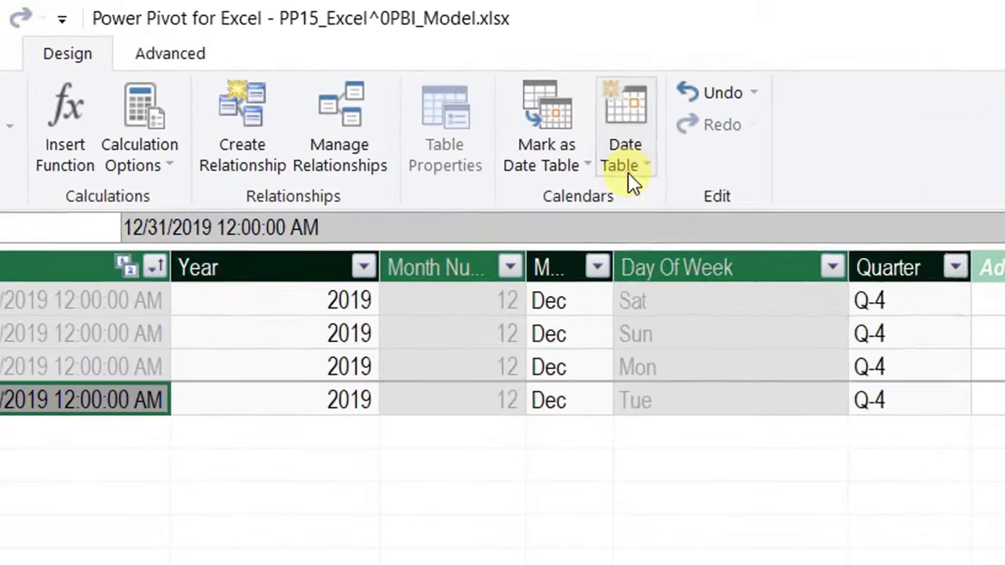
{"action": "left_click", "coordinate": [546, 128]}
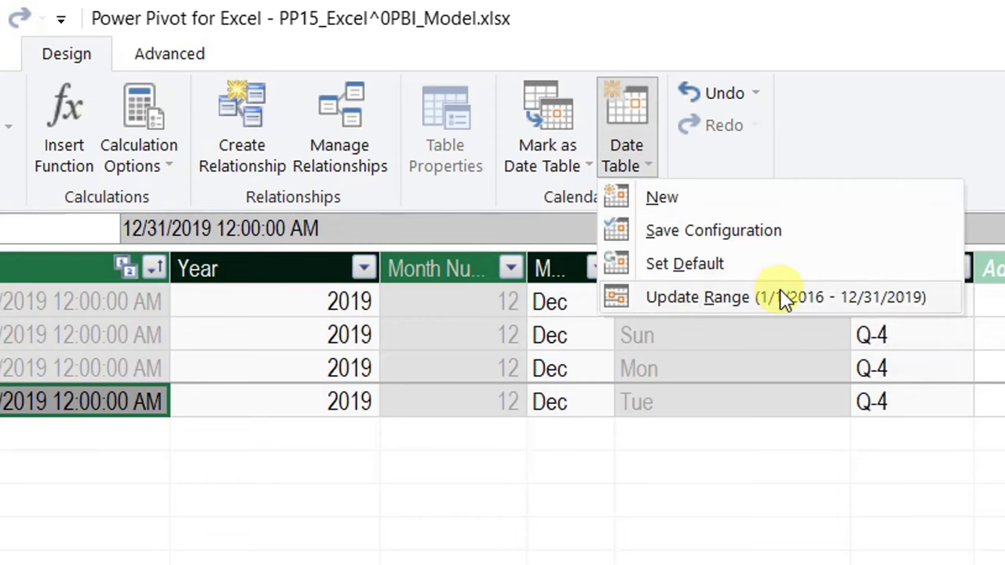
{"action": "left_click", "coordinate": [697, 299]}
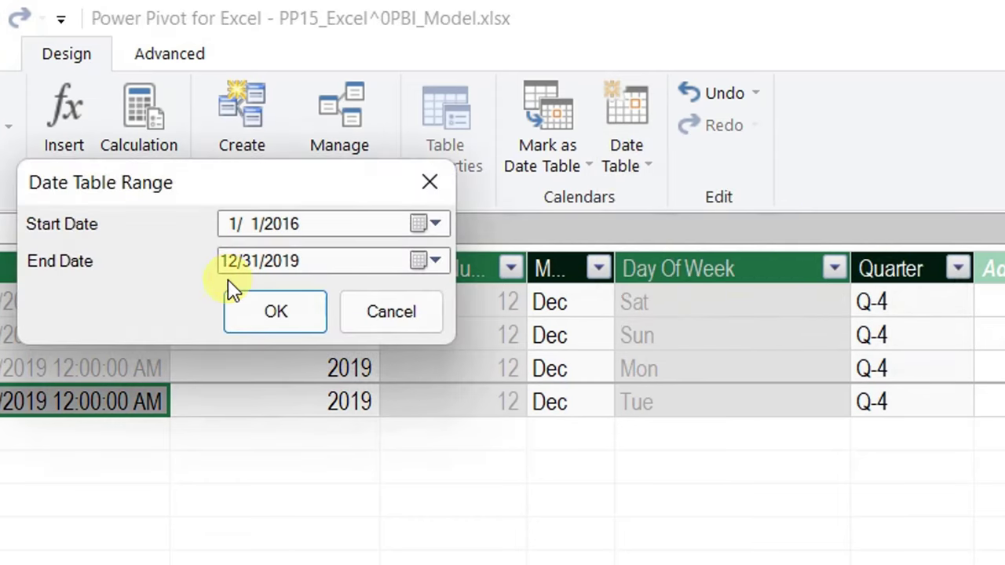
{"action": "left_click", "coordinate": [296, 261]}
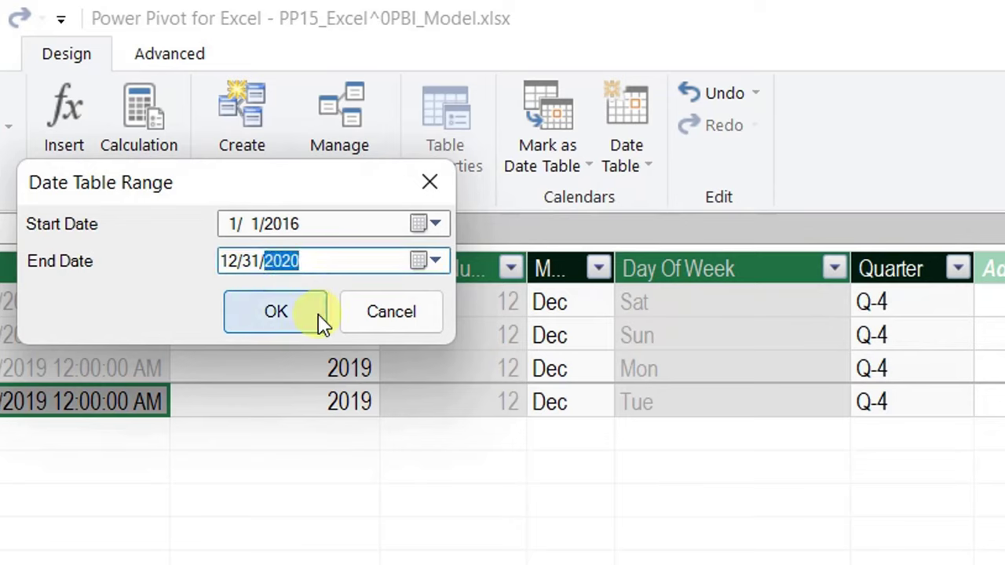
{"action": "left_click", "coordinate": [288, 322]}
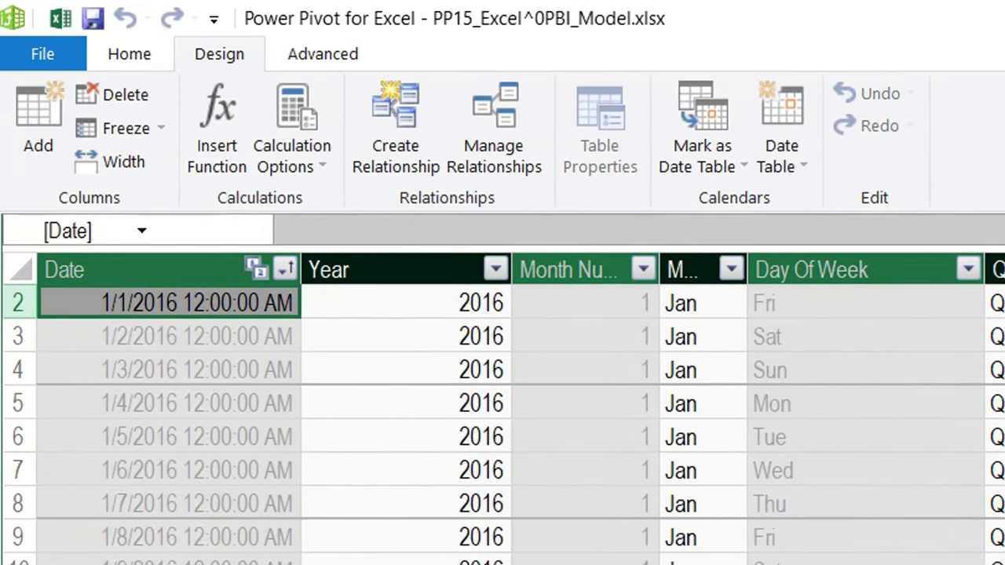
{"action": "key", "text": "ctrl+Down"}
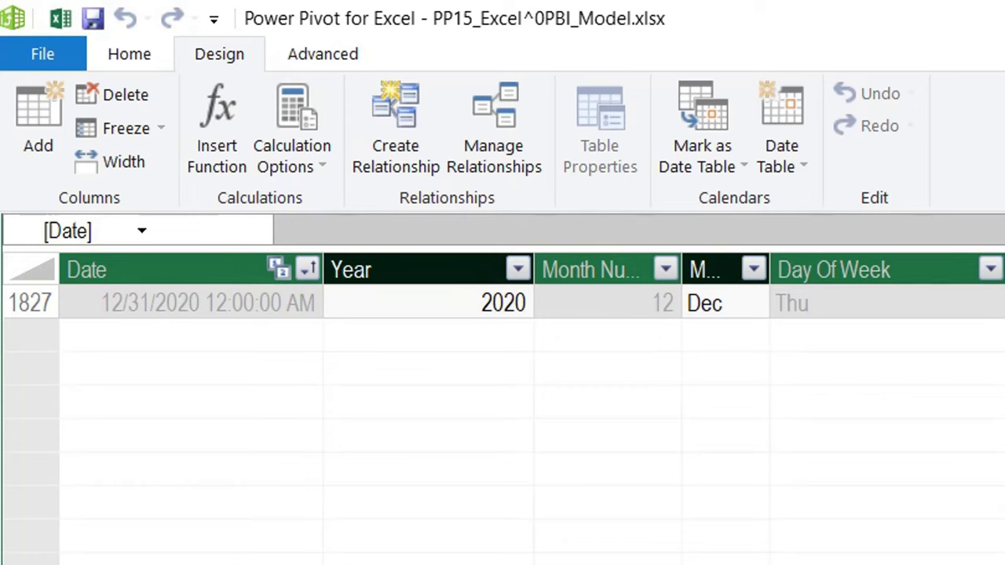
{"action": "left_click", "coordinate": [193, 375]}
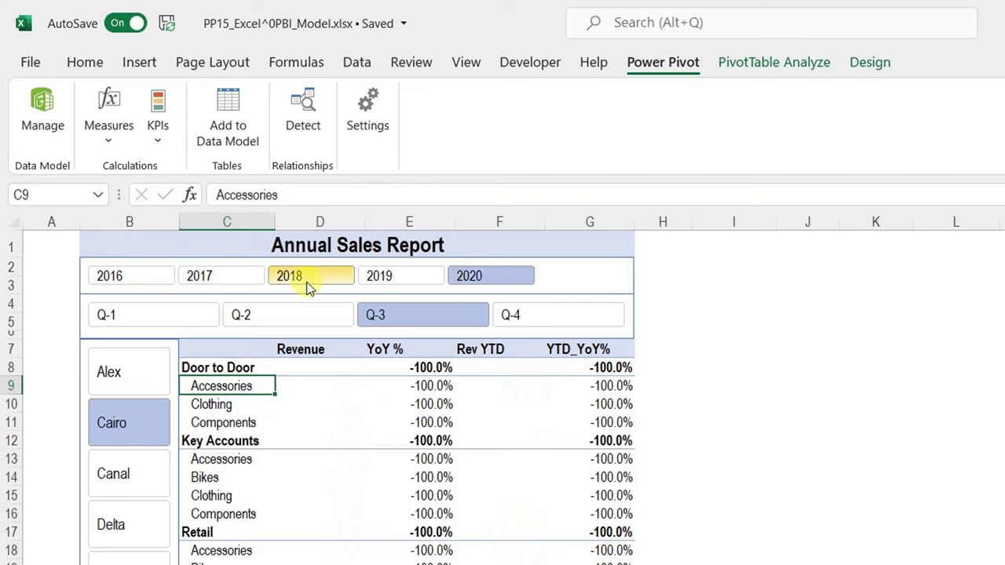
{"action": "left_click", "coordinate": [398, 279]}
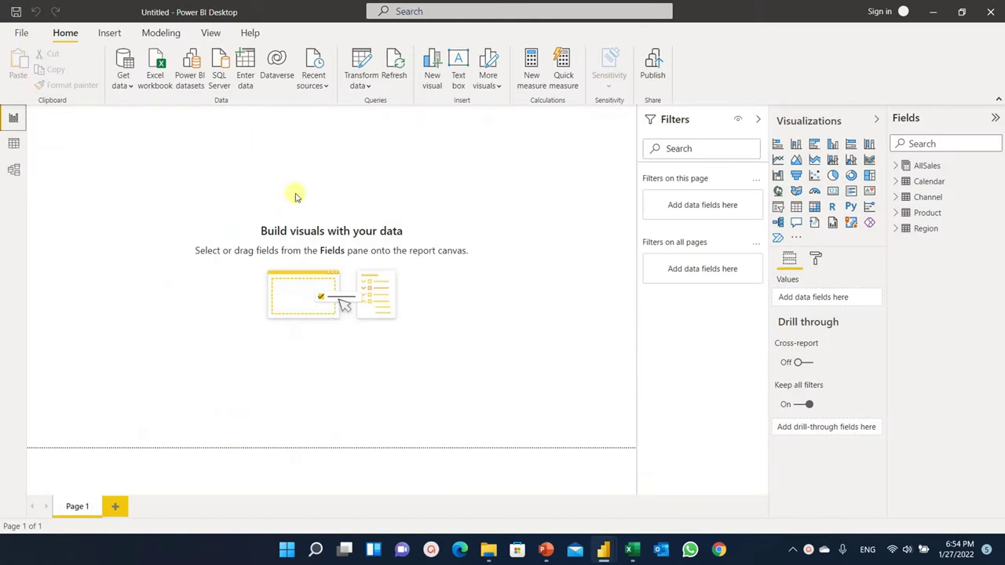
Step: In Power BI Desktop, examine the Calendar table's data and the formulas behind its Year, Quarter and Date columns
{"action": "left_click", "coordinate": [18, 148]}
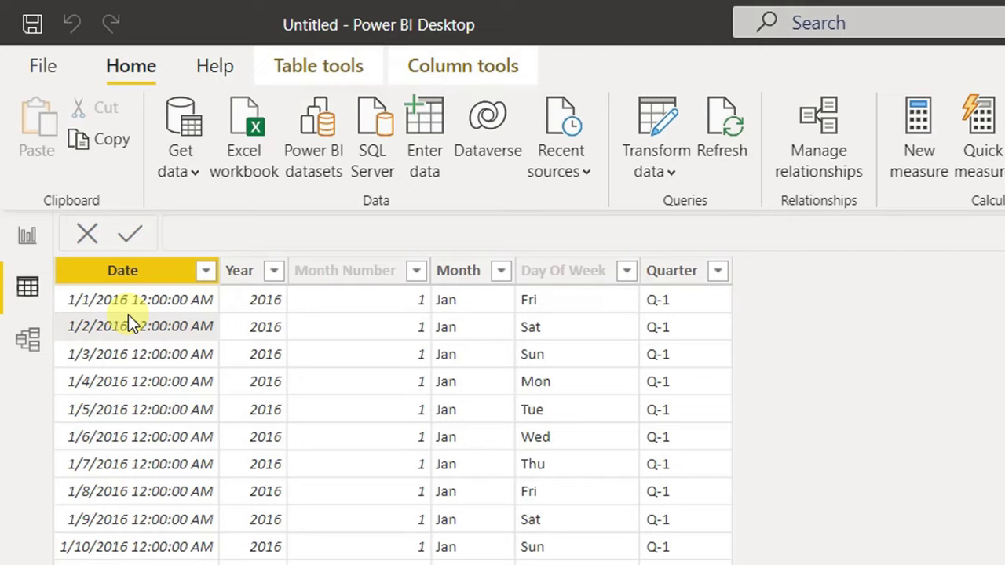
{"action": "left_click", "coordinate": [260, 302]}
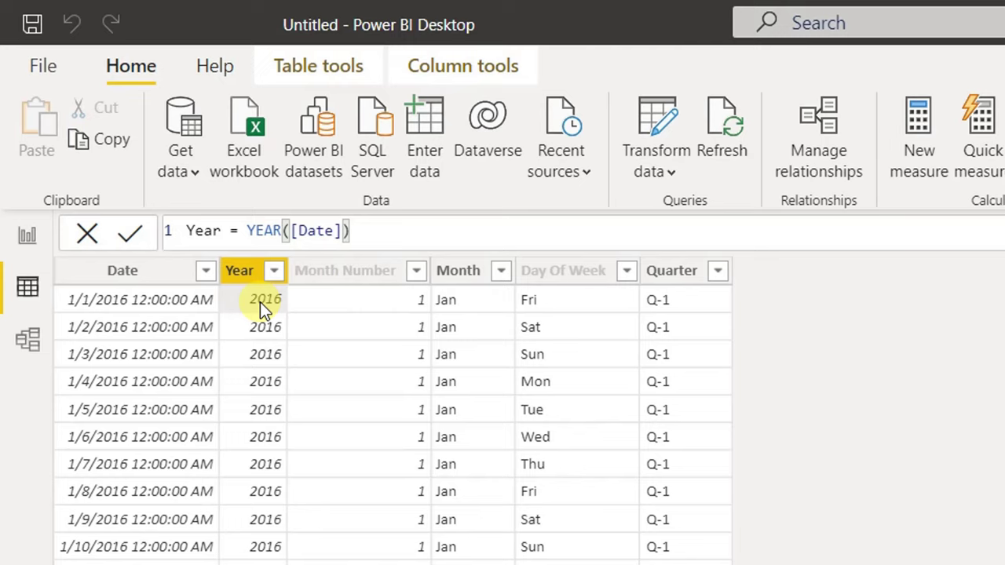
{"action": "left_click", "coordinate": [662, 301]}
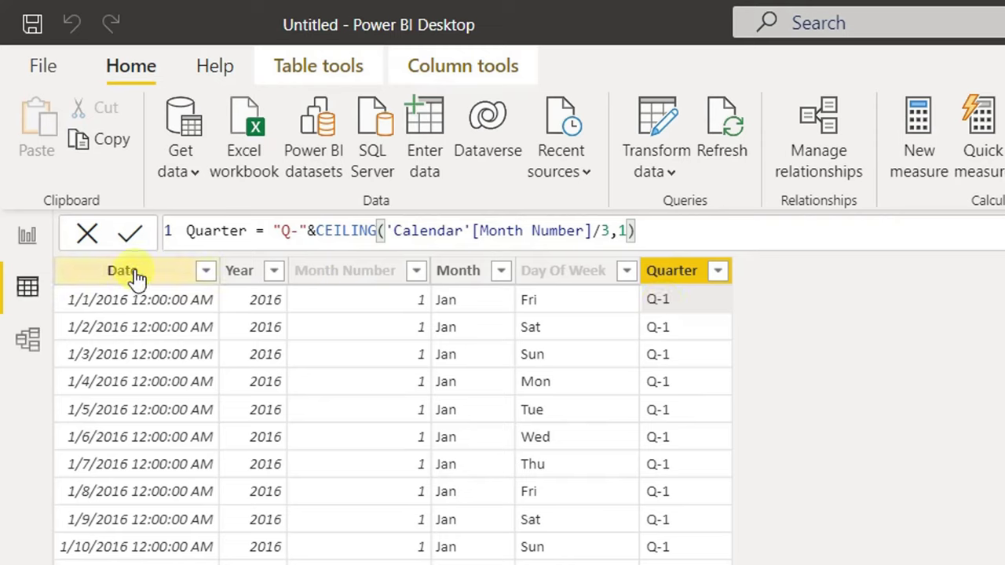
{"action": "left_click", "coordinate": [137, 322]}
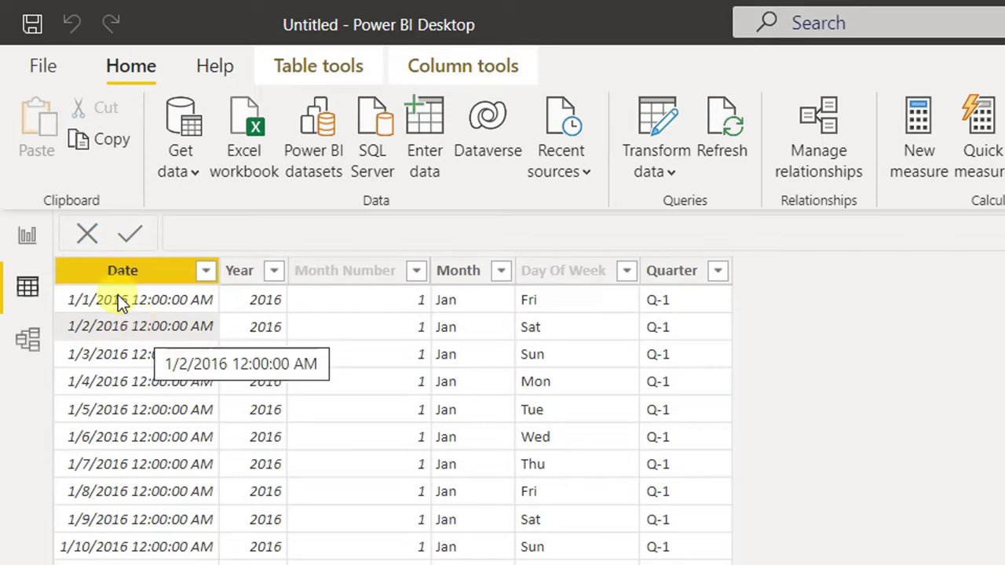
Step: Open the Power Query Editor and examine the AllSales query's source formula and the Channel and Product queries
{"action": "left_click", "coordinate": [650, 171]}
{"action": "left_click", "coordinate": [677, 215]}
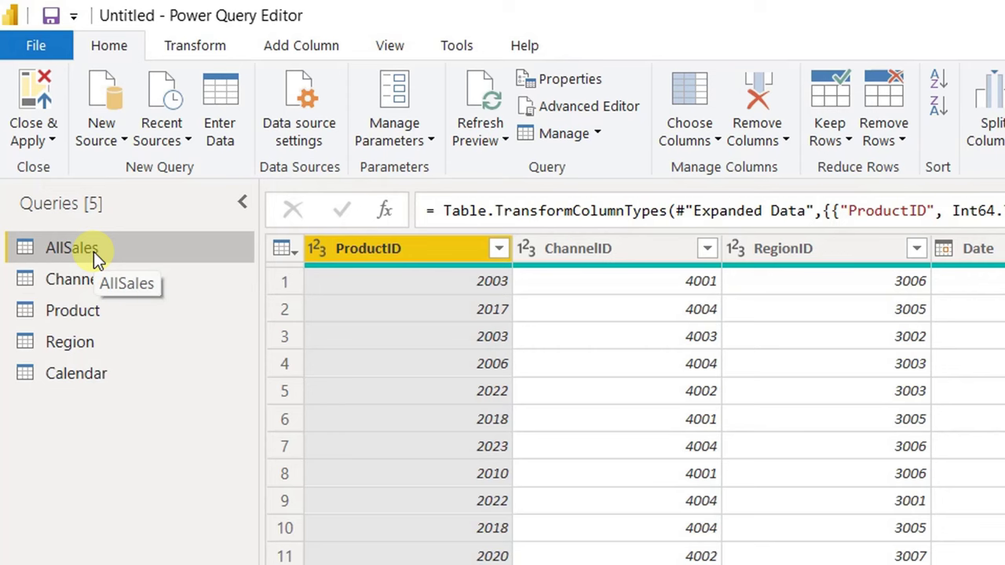
{"action": "left_click", "coordinate": [852, 259]}
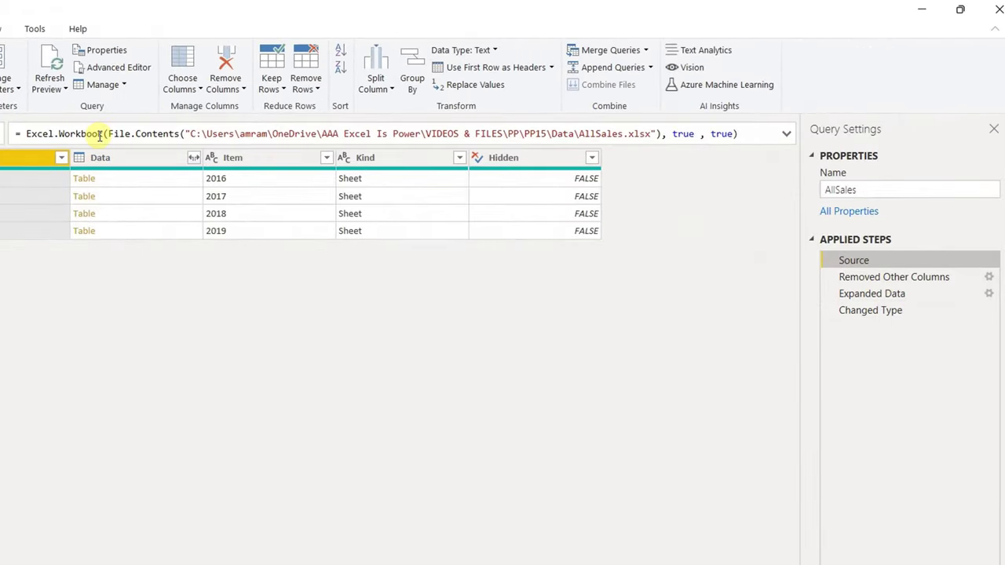
{"action": "left_click", "coordinate": [788, 135]}
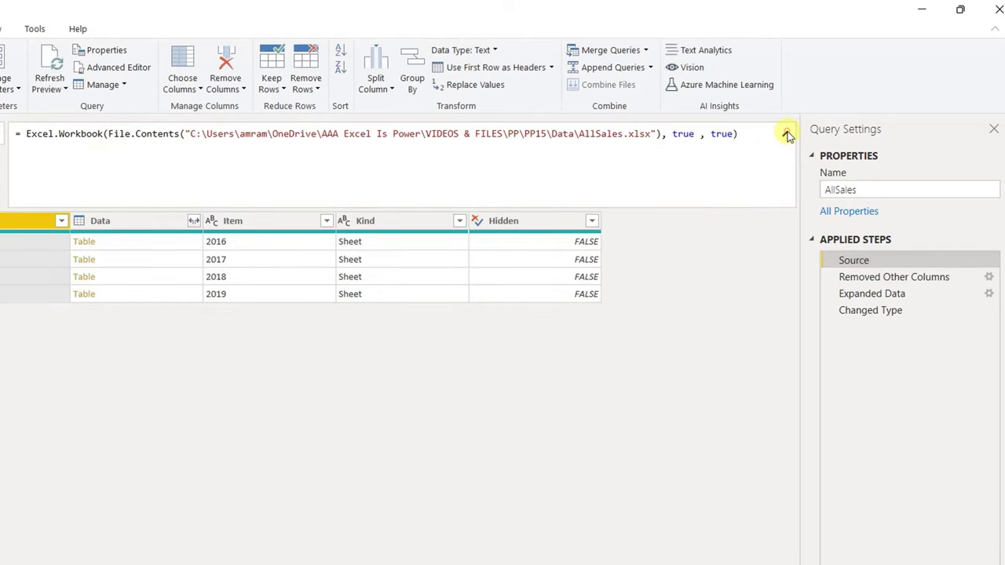
{"action": "left_click", "coordinate": [787, 134]}
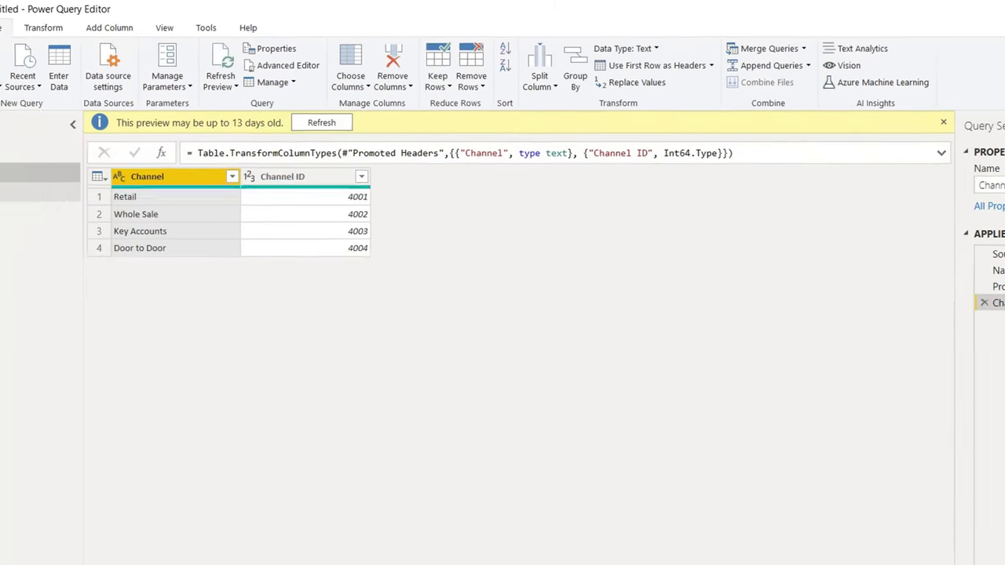
{"action": "left_click", "coordinate": [44, 191]}
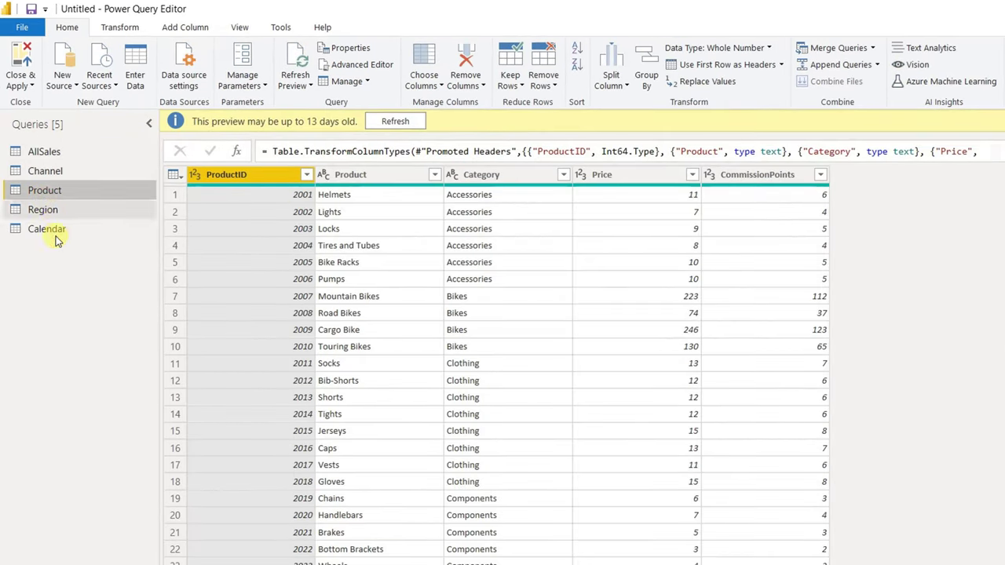
Step: Open the Calendar query's Source step settings and examine the embedded date list down to its last row
{"action": "left_click", "coordinate": [60, 234]}
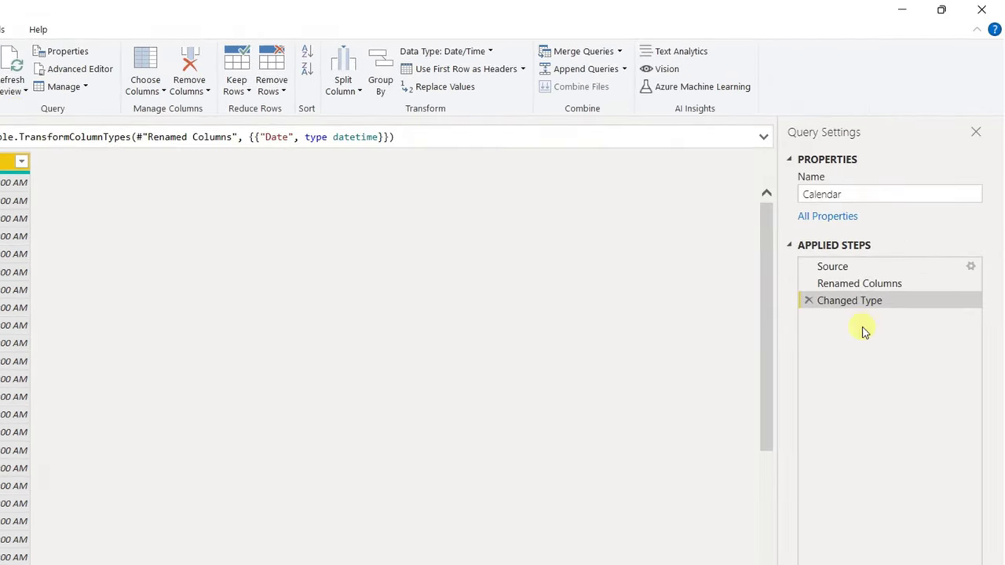
{"action": "left_click", "coordinate": [831, 266]}
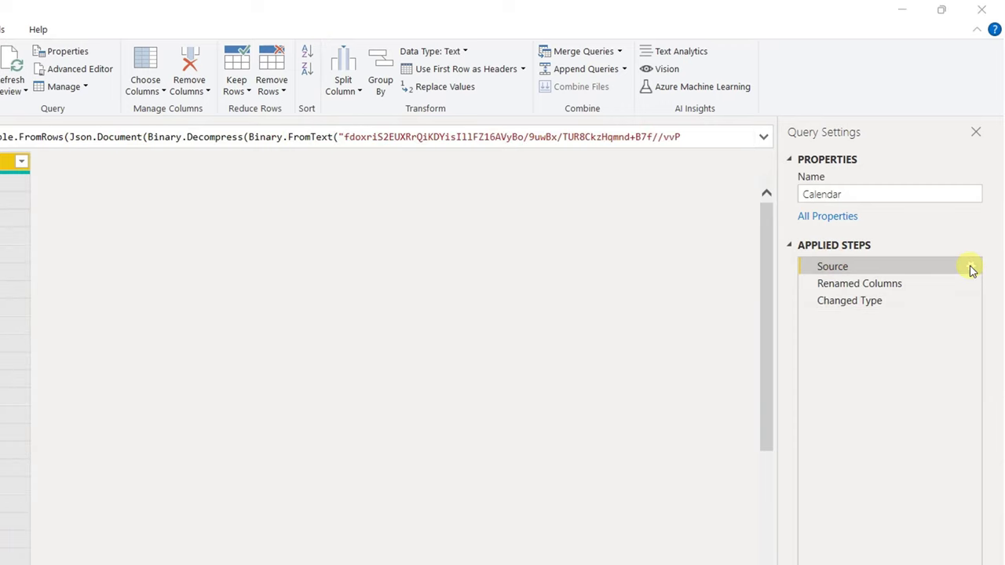
{"action": "left_click", "coordinate": [972, 270]}
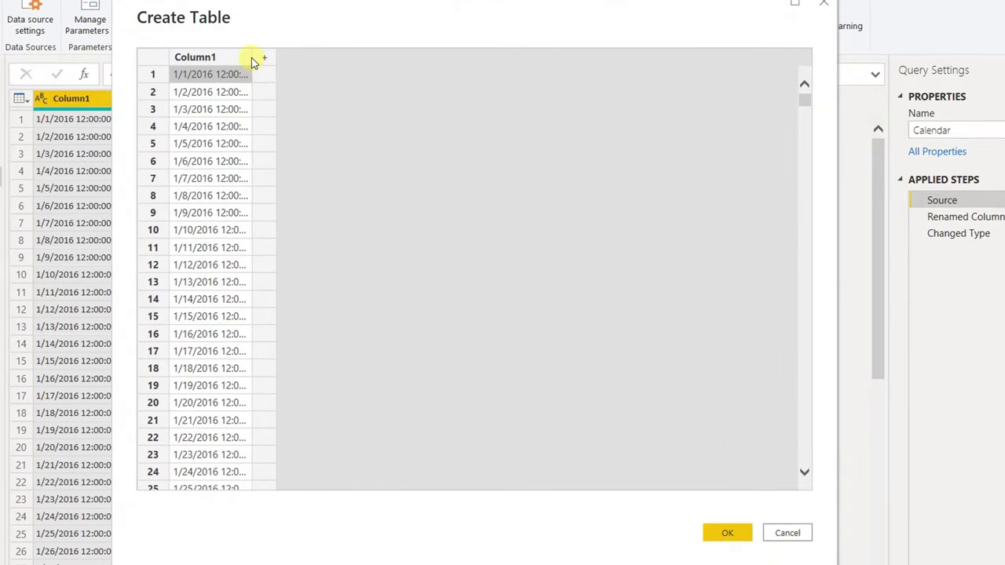
{"action": "left_click_drag", "start_coordinate": [278, 53], "coordinate": [317, 55]}
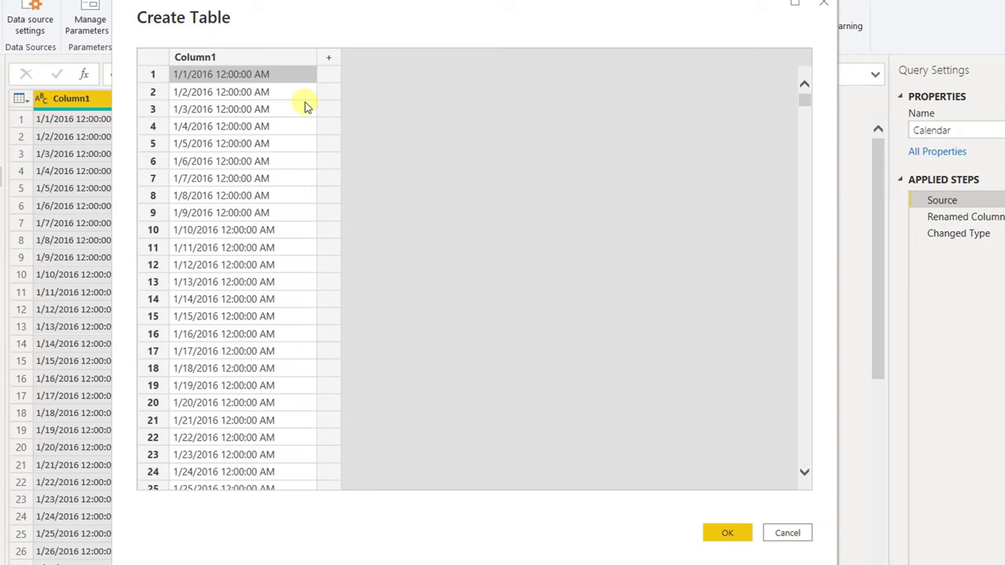
{"action": "left_click_drag", "start_coordinate": [805, 100], "coordinate": [805, 469]}
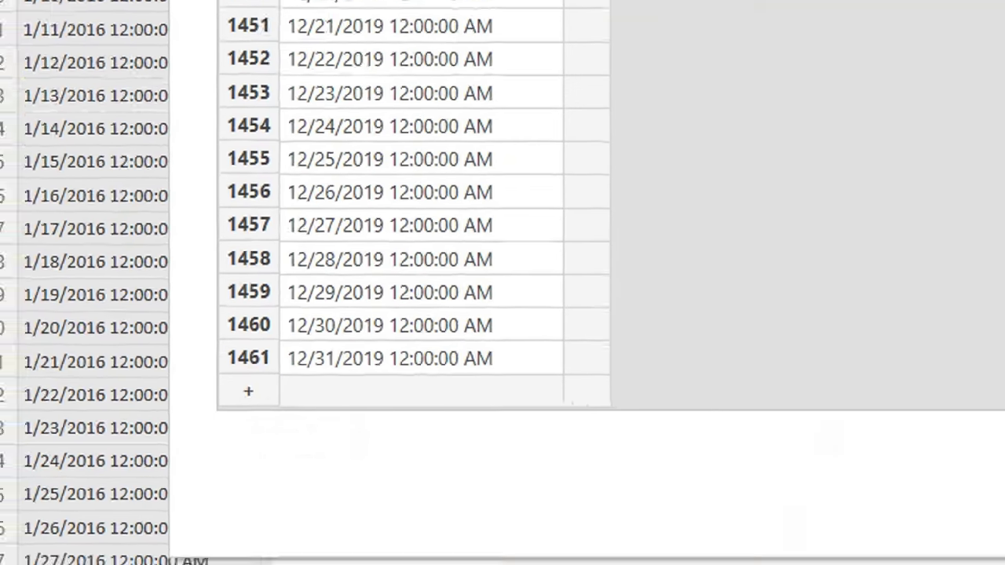
Step: Switch to the Excel workbook and open its Power Pivot data model to get at the extended Calendar table
{"action": "mouse_move", "coordinate": [1004, 564]}
{"action": "left_click", "coordinate": [683, 487]}
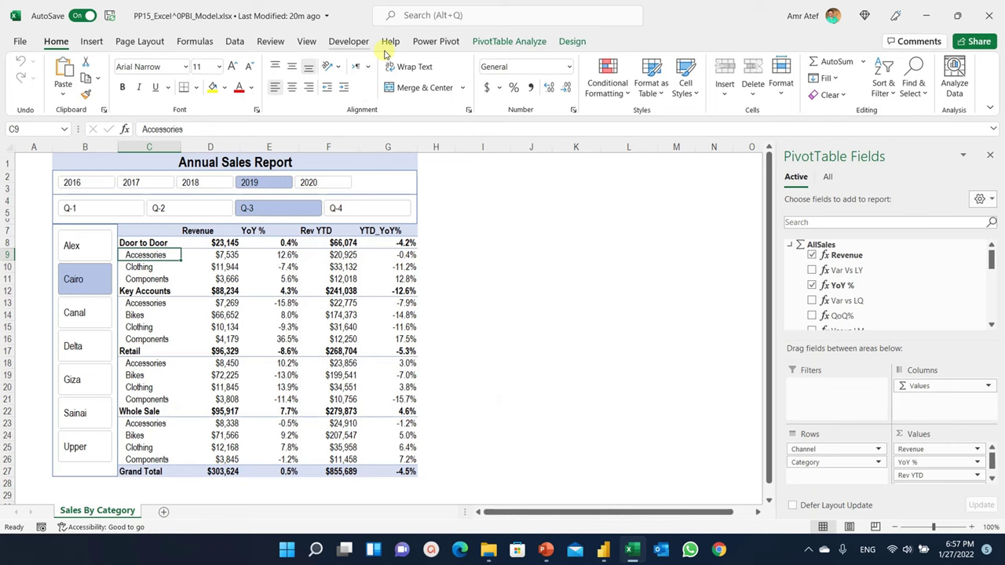
{"action": "left_click", "coordinate": [432, 40]}
{"action": "left_click", "coordinate": [28, 74]}
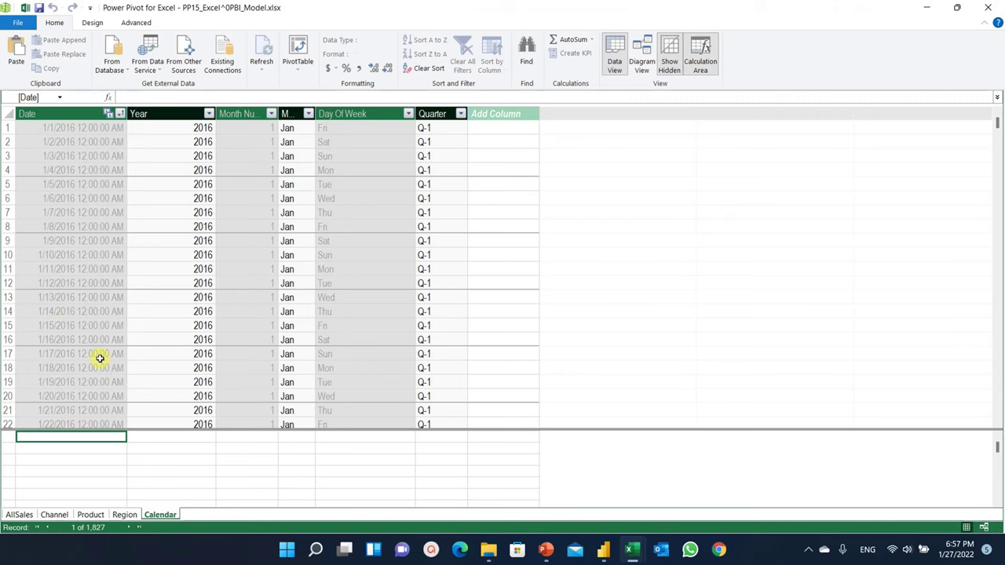
Step: Select the dates from 12/31/2020 back to 1/1/2020 in the Calendar table's Date column and copy them
{"action": "left_click", "coordinate": [96, 369]}
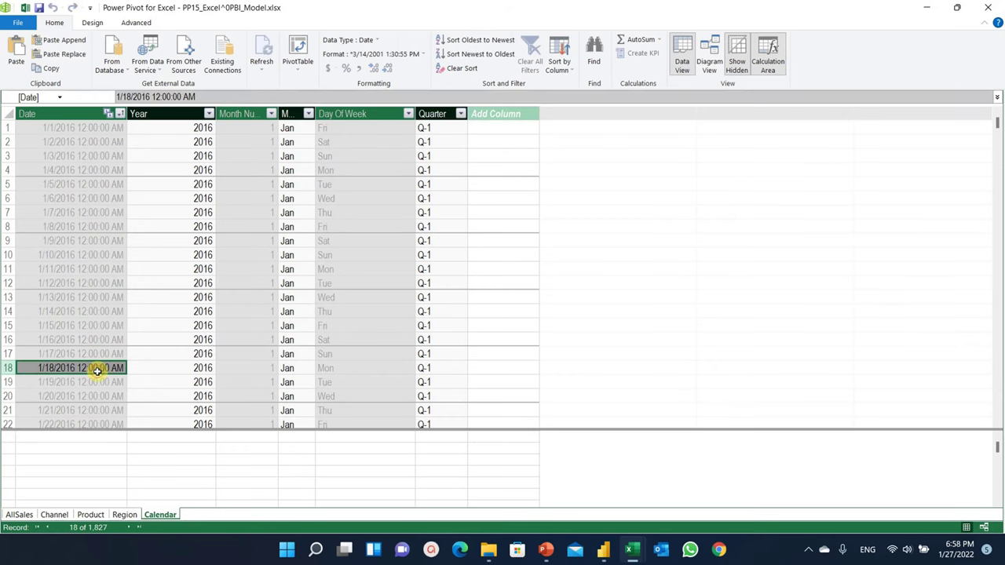
{"action": "key", "text": "ctrl+Down"}
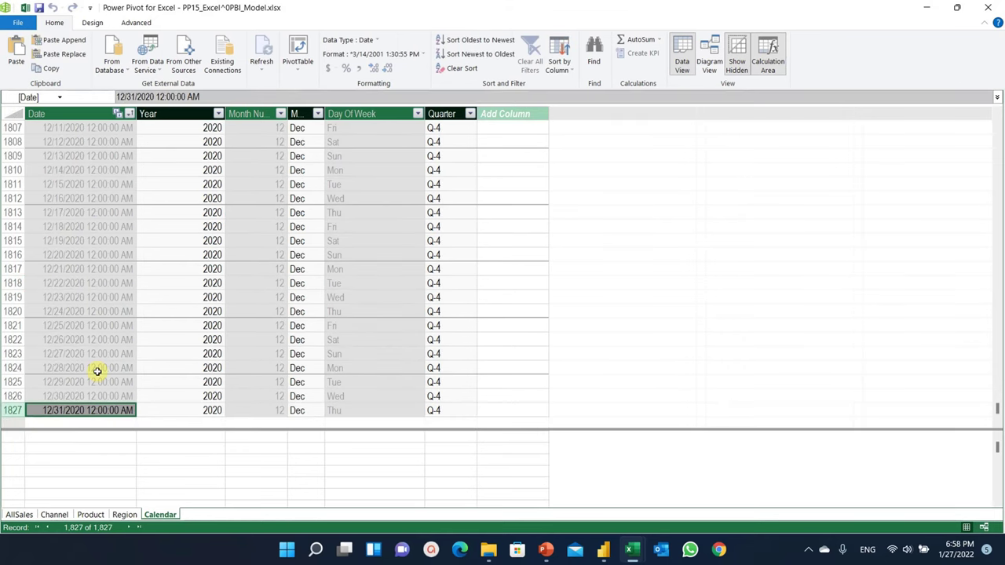
{"action": "key", "text": "shift+Up"}
{"action": "key", "text": "shift+Up"}
{"action": "key", "text": "shift+Up"}
{"action": "key", "text": "shift+Up"}
{"action": "key", "text": "shift+Up"}
{"action": "key", "text": "shift+Up"}
{"action": "key", "text": "shift+Up"}
{"action": "key", "text": "shift+Up"}
{"action": "key", "text": "shift+Up"}
{"action": "key", "text": "shift+Up"}
{"action": "key", "text": "shift+Up"}
{"action": "key", "text": "shift+Up"}
{"action": "key", "text": "shift+Up"}
{"action": "key", "text": "shift+Up"}
{"action": "key", "text": "shift+Up"}
{"action": "key", "text": "shift+Up"}
{"action": "key", "text": "shift+Up"}
{"action": "key", "text": "shift+Up"}
{"action": "key", "text": "shift+Up"}
{"action": "key", "text": "shift+Up"}
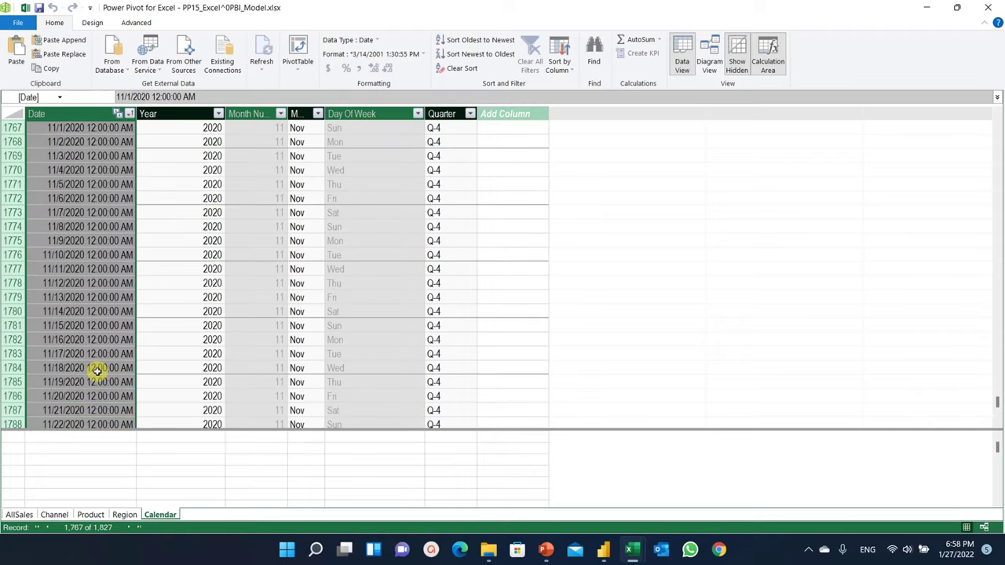
{"action": "key", "text": "shift+Up"}
{"action": "key", "text": "shift+Up"}
{"action": "key", "text": "shift+Up"}
{"action": "key", "text": "shift+Up"}
{"action": "key", "text": "shift+Up"}
{"action": "key", "text": "shift+Up"}
{"action": "key", "text": "shift+Up"}
{"action": "key", "text": "shift+Up"}
{"action": "key", "text": "shift+Up"}
{"action": "key", "text": "shift+Up"}
{"action": "key", "text": "shift+Up"}
{"action": "key", "text": "shift+Up"}
{"action": "key", "text": "shift+Up"}
{"action": "key", "text": "shift+Up"}
{"action": "key", "text": "shift+Up"}
{"action": "key", "text": "shift+Up"}
{"action": "key", "text": "shift+Up"}
{"action": "key", "text": "shift+Up"}
{"action": "key", "text": "shift+Up"}
{"action": "key", "text": "shift+Up"}
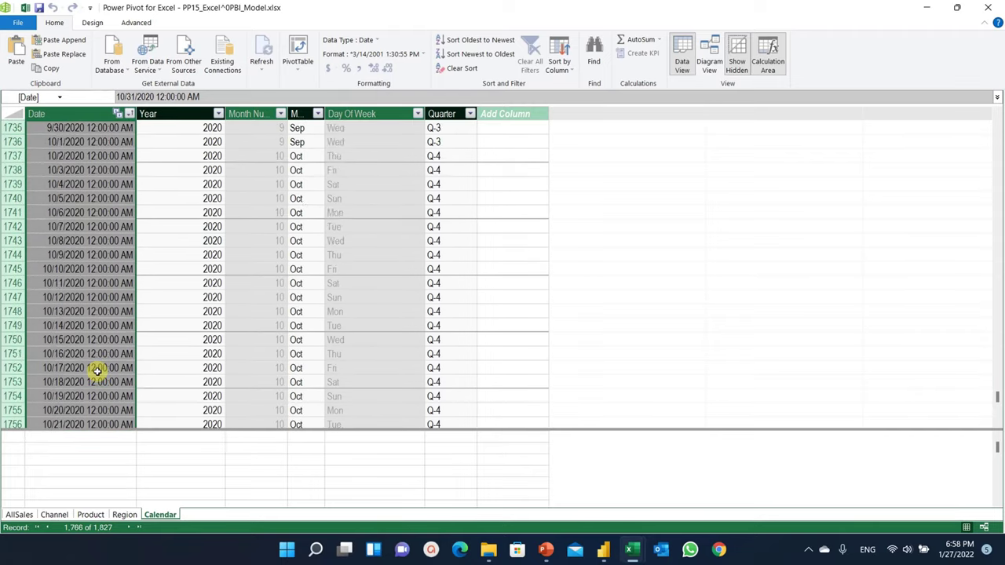
{"action": "key", "text": "shift+Up"}
{"action": "key", "text": "shift+Up"}
{"action": "key", "text": "shift+Up"}
{"action": "key", "text": "shift+Up"}
{"action": "key", "text": "shift+Up"}
{"action": "key", "text": "shift+Up"}
{"action": "key", "text": "shift+Up"}
{"action": "key", "text": "shift+Up"}
{"action": "key", "text": "shift+Up"}
{"action": "key", "text": "shift+Up"}
{"action": "key", "text": "shift+Up"}
{"action": "key", "text": "shift+Up"}
{"action": "key", "text": "shift+Up"}
{"action": "key", "text": "shift+Up"}
{"action": "key", "text": "shift+Up"}
{"action": "key", "text": "shift+Up"}
{"action": "key", "text": "shift+Up"}
{"action": "key", "text": "shift+Up"}
{"action": "key", "text": "shift+Up"}
{"action": "key", "text": "shift+Up"}
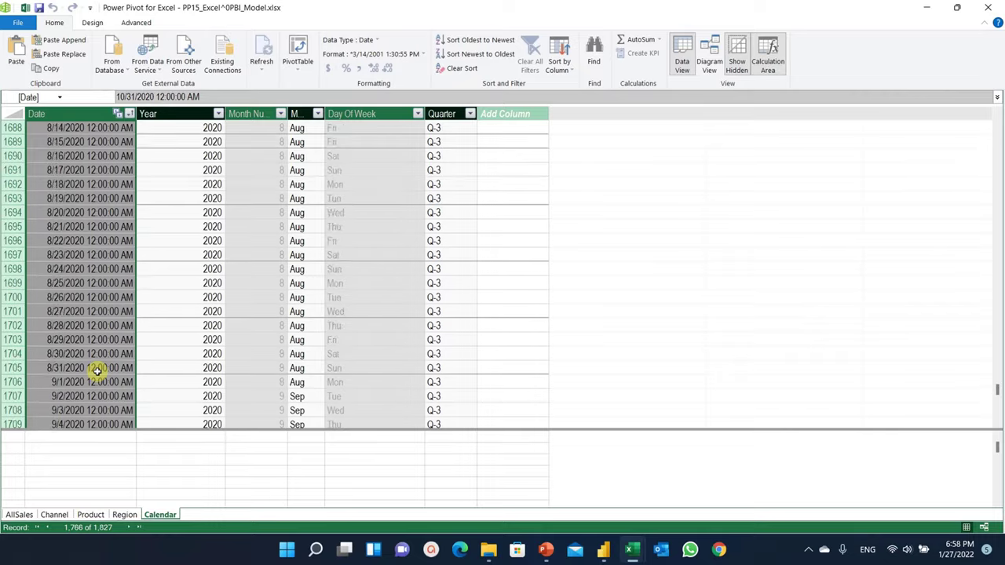
{"action": "key", "text": "shift+Up"}
{"action": "key", "text": "shift+Up"}
{"action": "key", "text": "shift+Up"}
{"action": "key", "text": "shift+Up"}
{"action": "key", "text": "shift+Up"}
{"action": "key", "text": "shift+Up"}
{"action": "key", "text": "shift+Up"}
{"action": "key", "text": "shift+Up"}
{"action": "key", "text": "shift+Up"}
{"action": "key", "text": "shift+Up"}
{"action": "key", "text": "shift+Up"}
{"action": "key", "text": "shift+Up"}
{"action": "key", "text": "shift+Up"}
{"action": "key", "text": "shift+Up"}
{"action": "key", "text": "shift+Up"}
{"action": "key", "text": "shift+Up"}
{"action": "key", "text": "shift+Up"}
{"action": "key", "text": "shift+Up"}
{"action": "key", "text": "shift+Up"}
{"action": "key", "text": "shift+Up"}
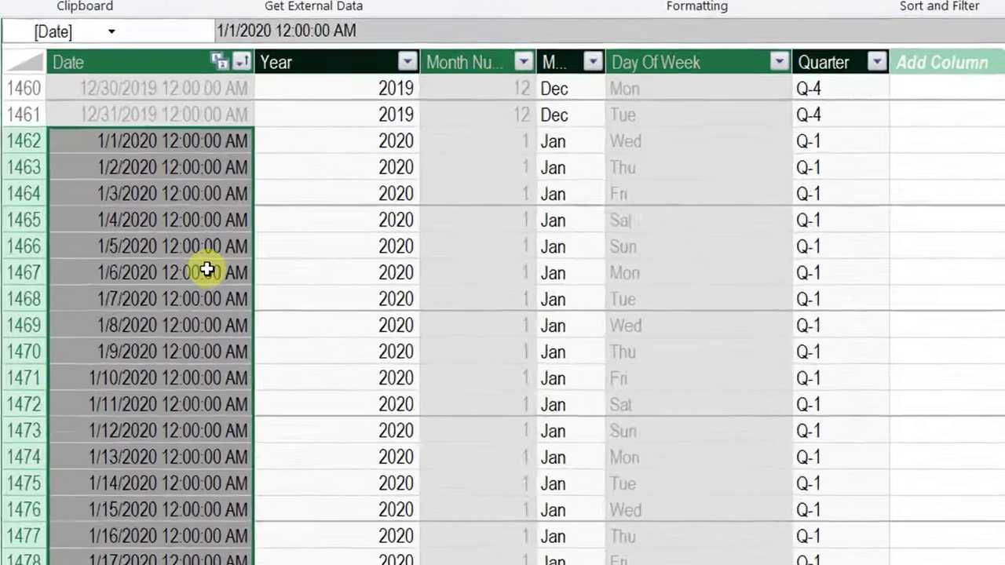
{"action": "right_click", "coordinate": [122, 231]}
{"action": "left_click", "coordinate": [146, 236]}
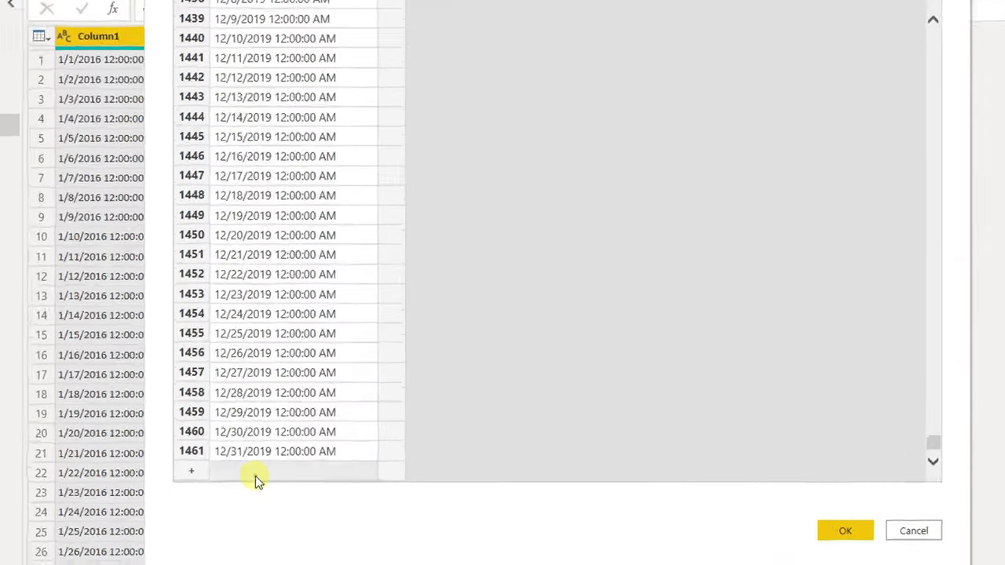
Step: In Power BI, paste the copied 2020 dates below 12/31/2019 in the Calendar source list and confirm the extended list
{"action": "left_click", "coordinate": [259, 488]}
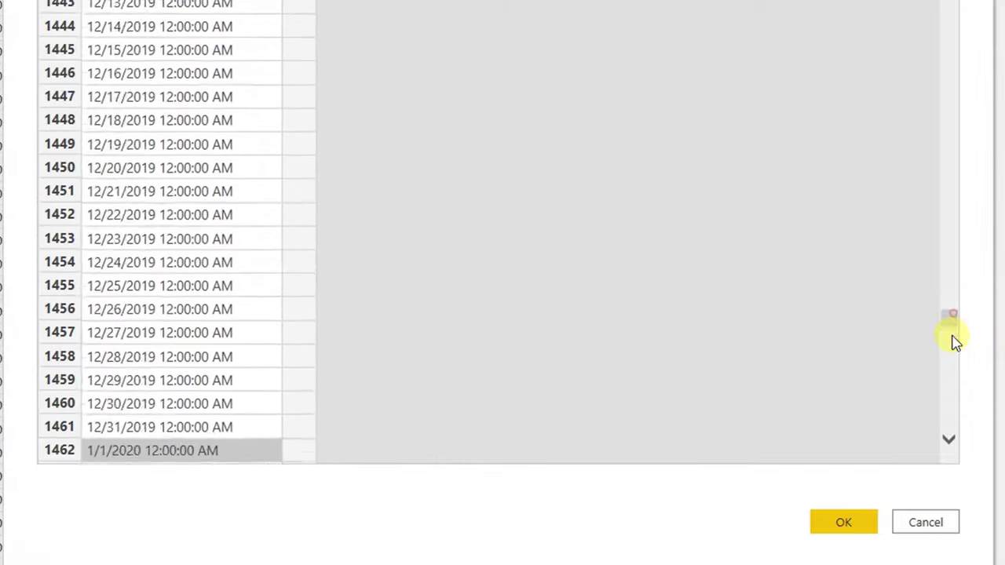
{"action": "left_click_drag", "start_coordinate": [953, 314], "coordinate": [972, 455]}
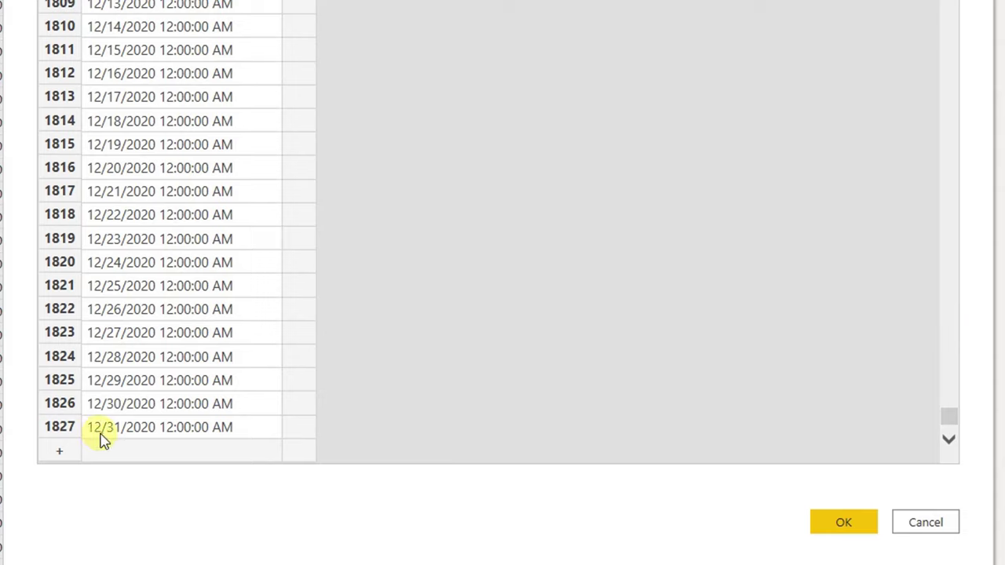
{"action": "left_click", "coordinate": [847, 536]}
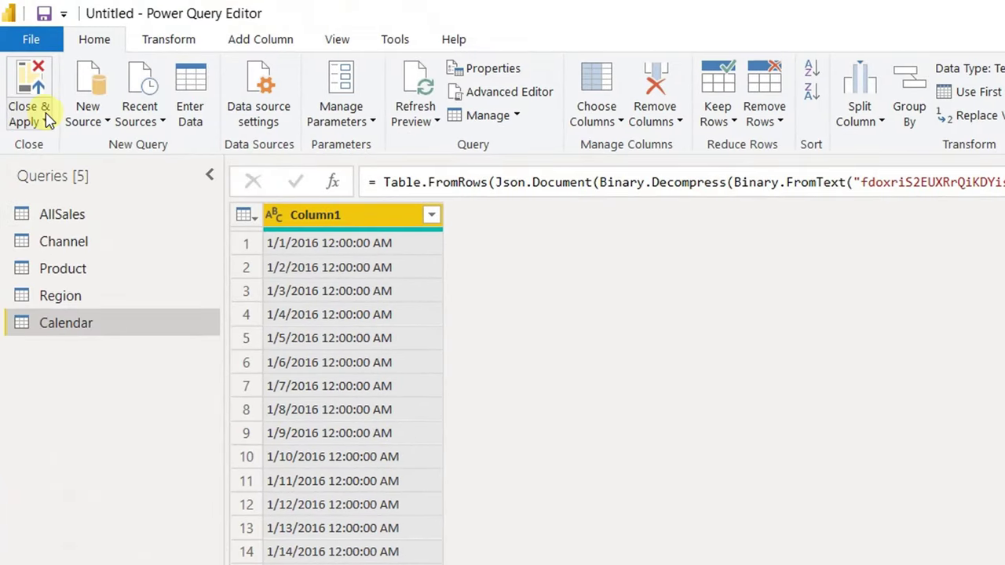
Step: Close the Power Query Editor applying the changes, and check the Calendar table down to its last rows
{"action": "left_click", "coordinate": [44, 119]}
{"action": "left_click", "coordinate": [74, 145]}
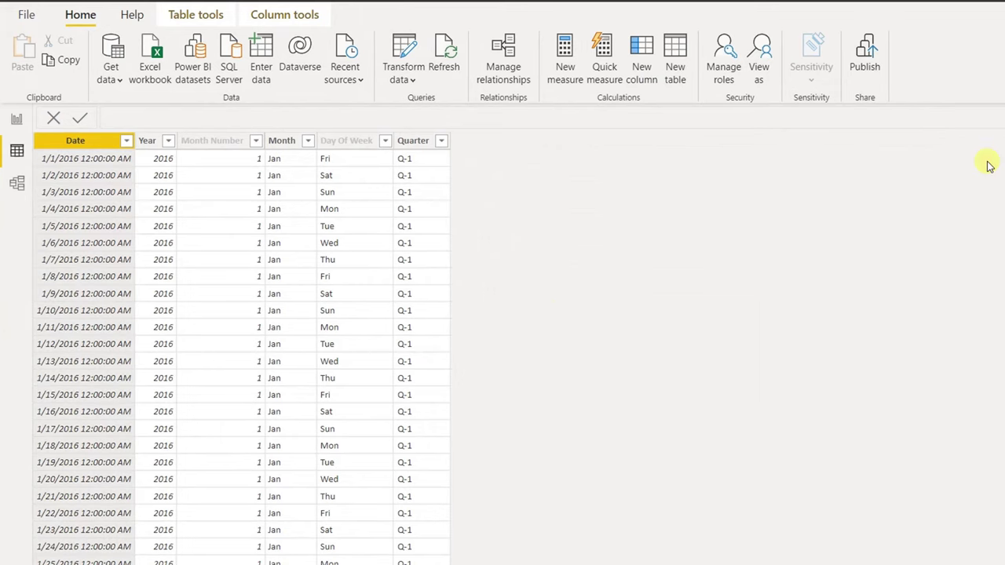
{"action": "left_click_drag", "start_coordinate": [997, 154], "coordinate": [993, 550]}
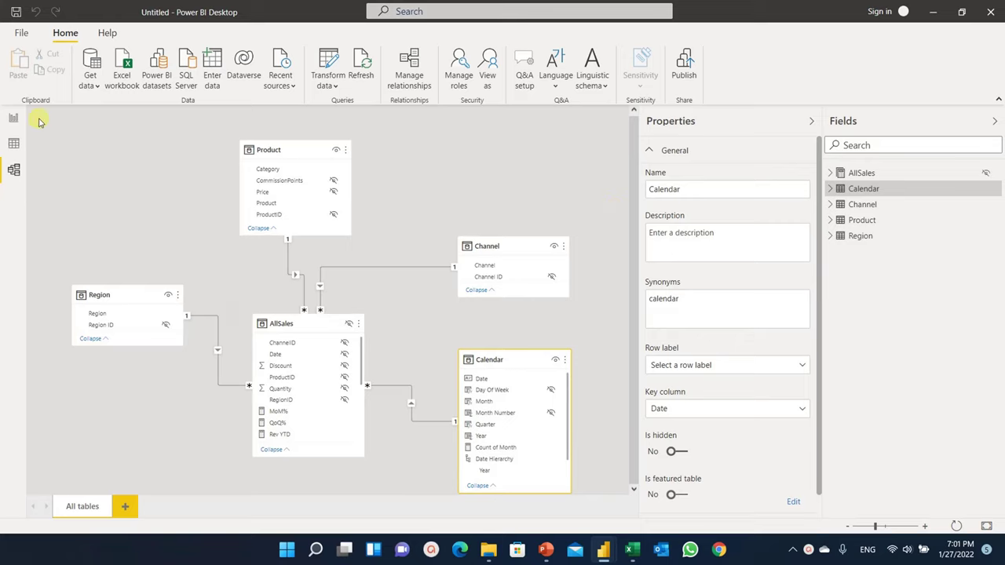
Step: Insert a text box on the blank report page with the title "AAA Bikes - Annual Sales Report"
{"action": "left_click", "coordinate": [14, 119]}
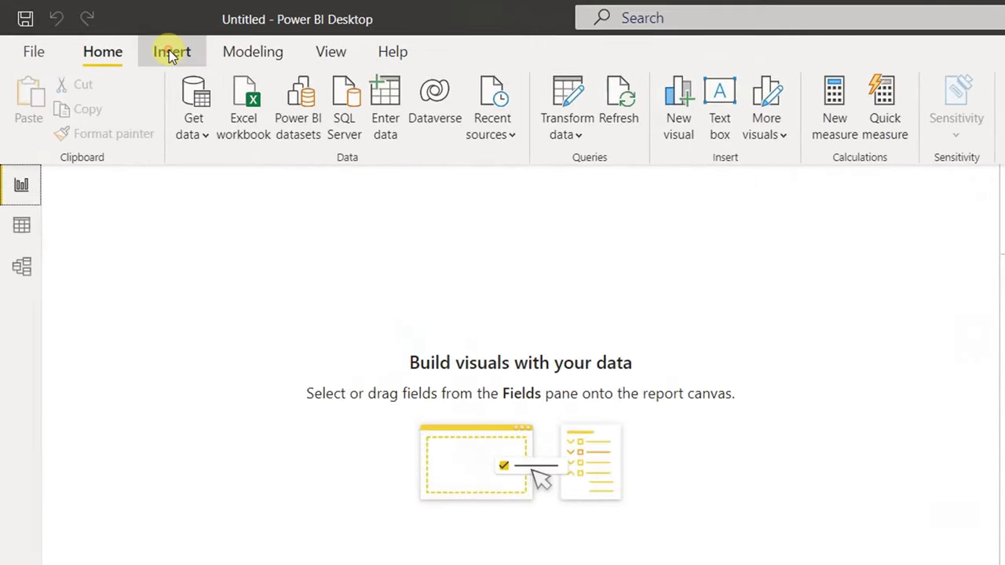
{"action": "left_click", "coordinate": [108, 32]}
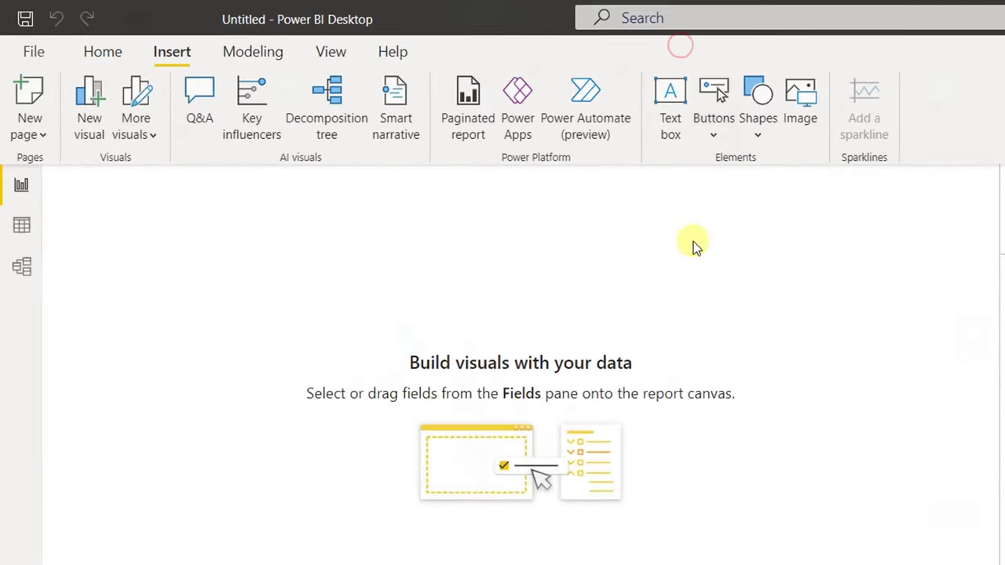
{"action": "left_click", "coordinate": [671, 114]}
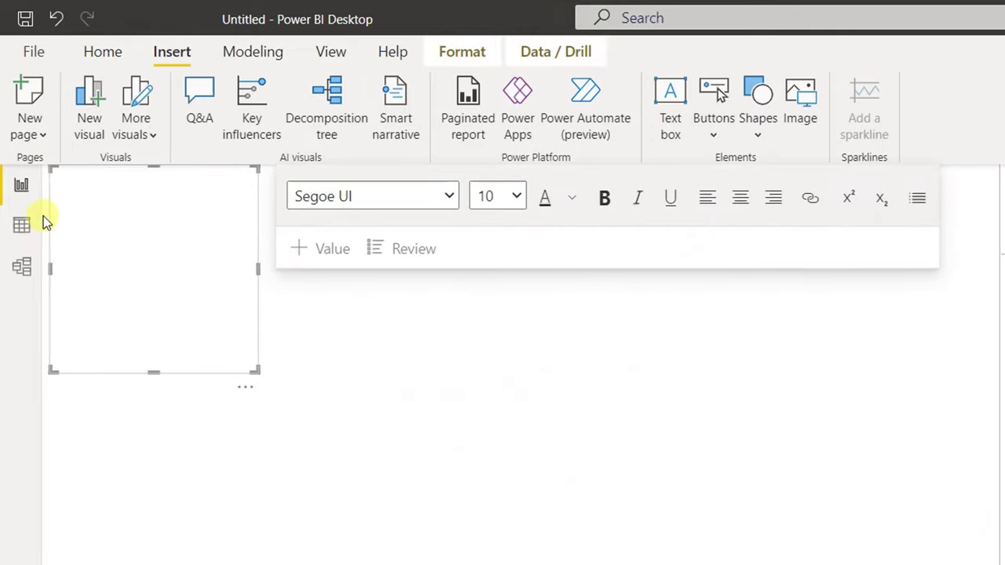
{"action": "left_click", "coordinate": [121, 229]}
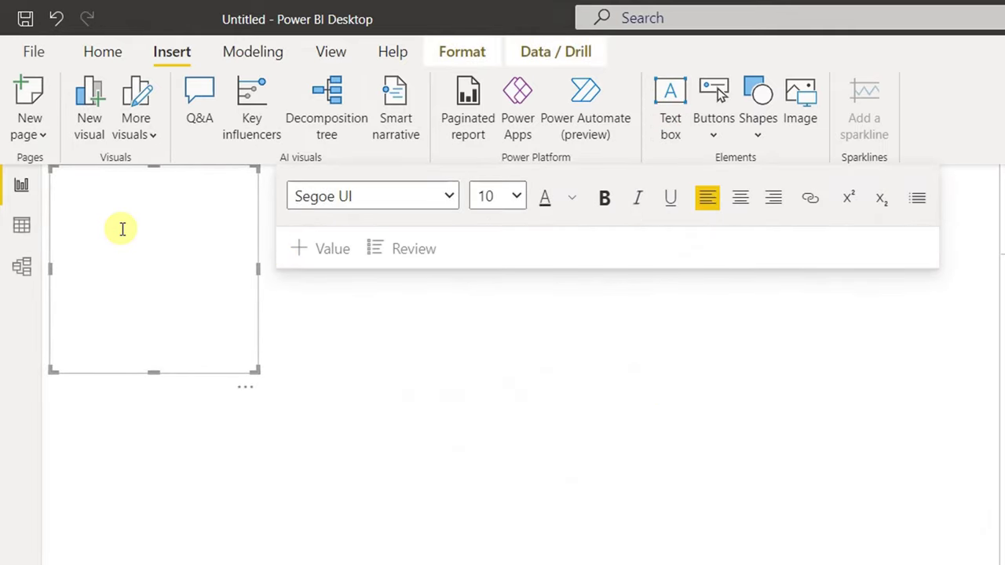
{"action": "type", "text": "AAA"}
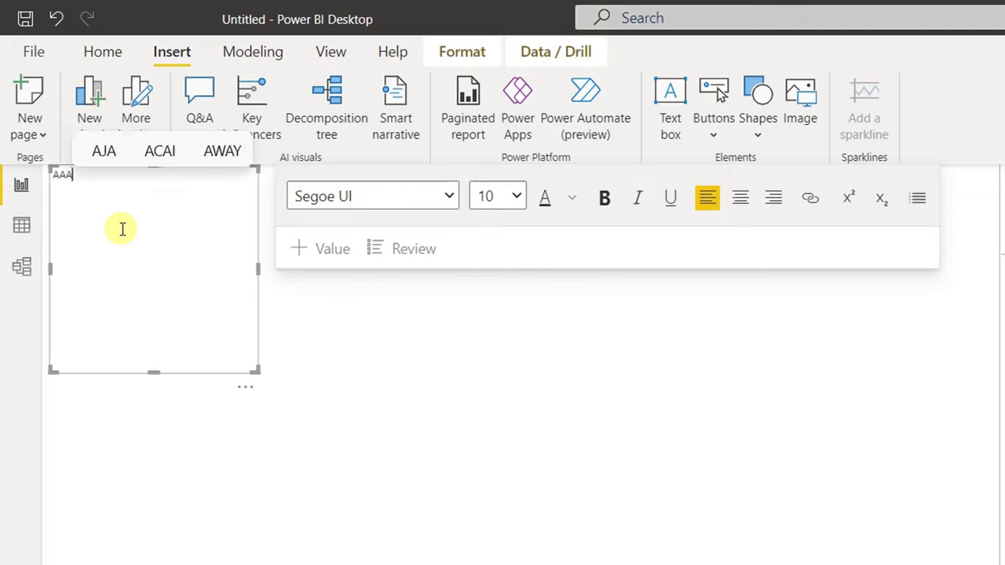
{"action": "type", "text": " Bikes - Annual Sa"}
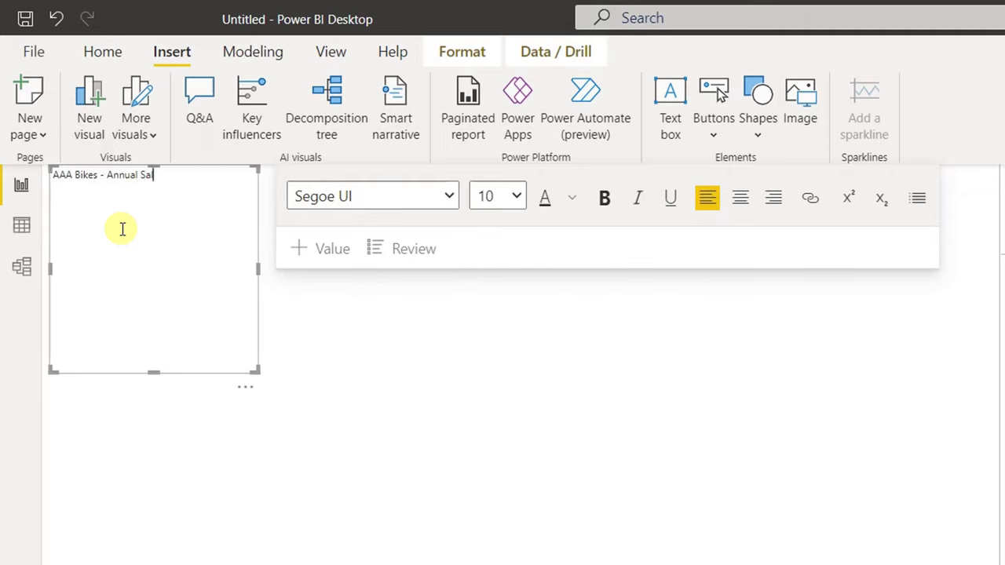
{"action": "type", "text": "les Report"}
Step: Set the title text to size 42, centre it and stretch its text box into a banner across the page
{"action": "left_click_drag", "start_coordinate": [194, 174], "coordinate": [23, 186]}
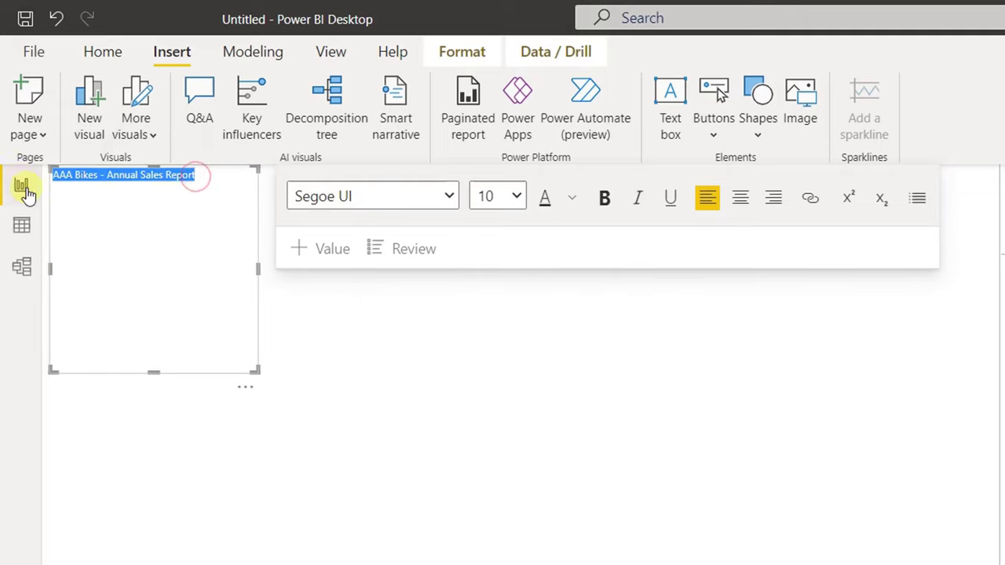
{"action": "left_click", "coordinate": [518, 196]}
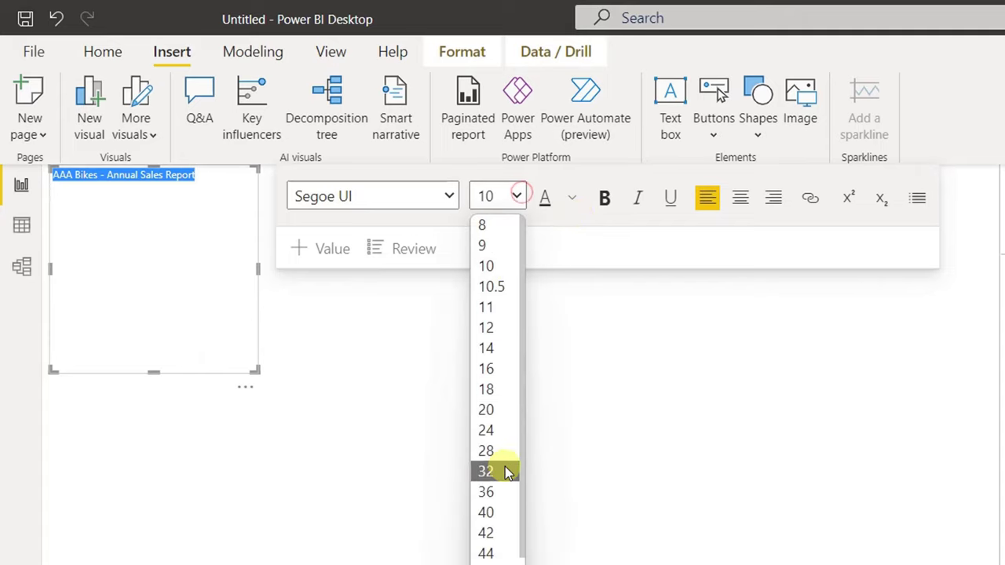
{"action": "left_click", "coordinate": [488, 533]}
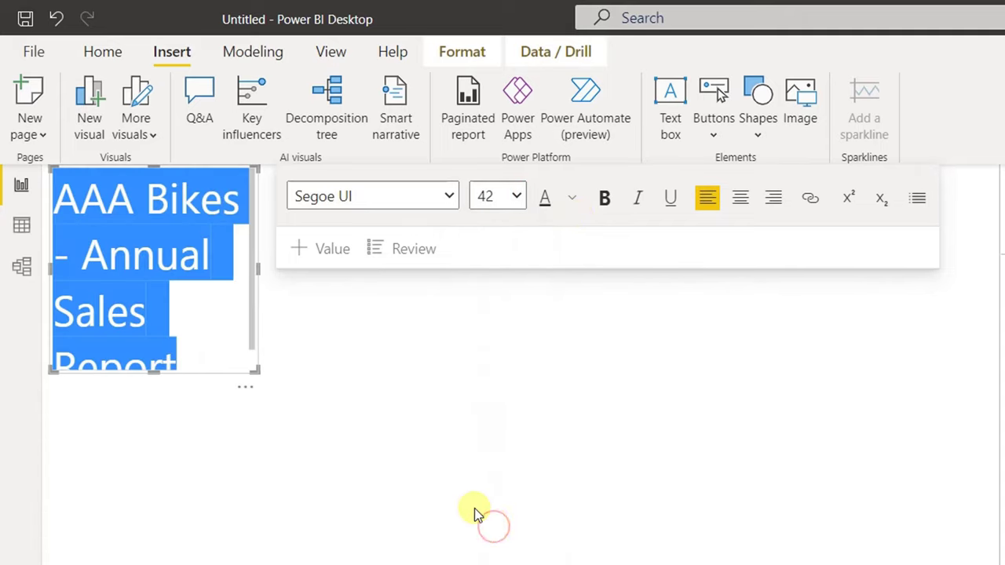
{"action": "left_click", "coordinate": [445, 483]}
{"action": "left_click", "coordinate": [223, 249]}
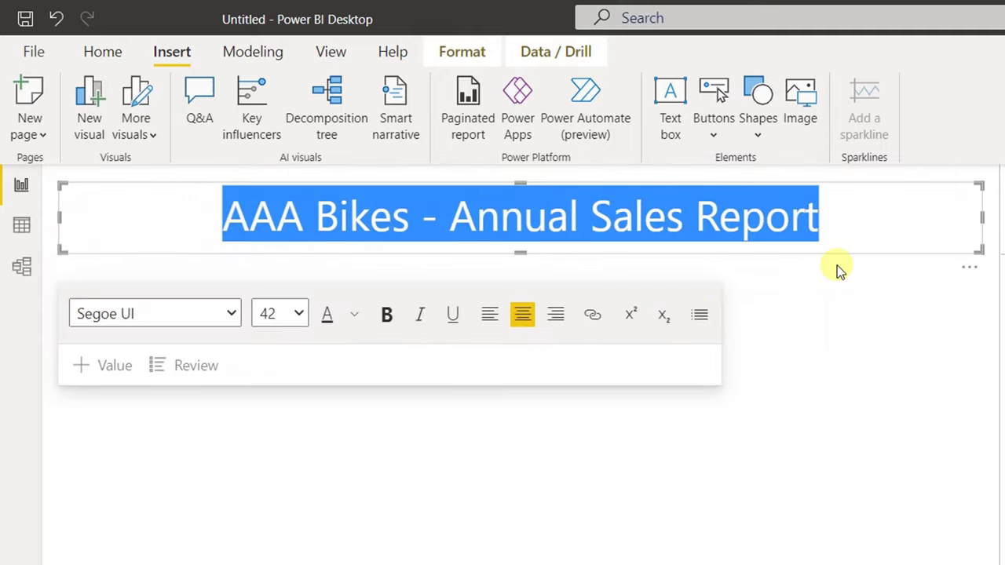
{"action": "left_click", "coordinate": [846, 257]}
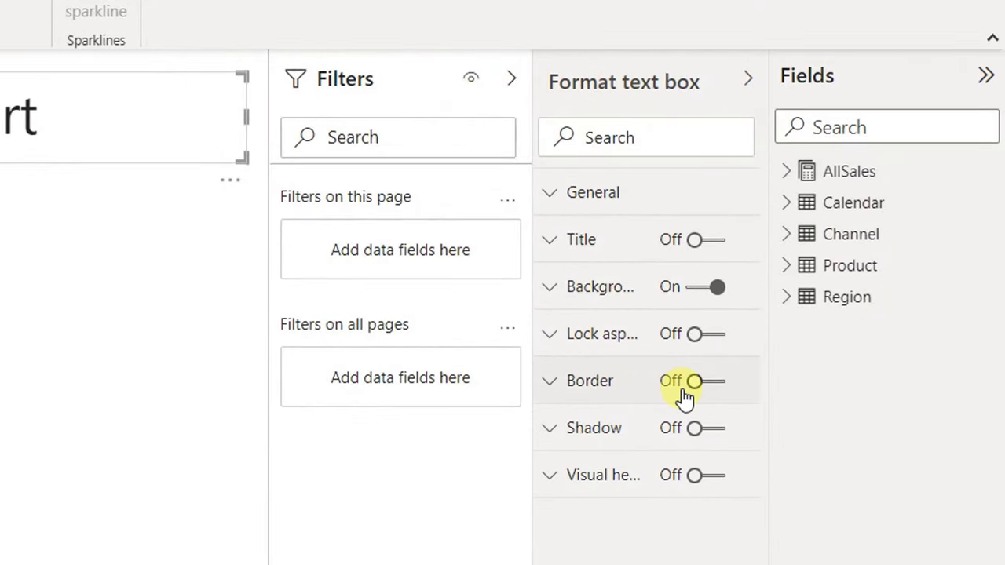
Step: Turn on the title text box's border and give it a light grey background
{"action": "left_click", "coordinate": [708, 385]}
{"action": "left_click", "coordinate": [553, 287]}
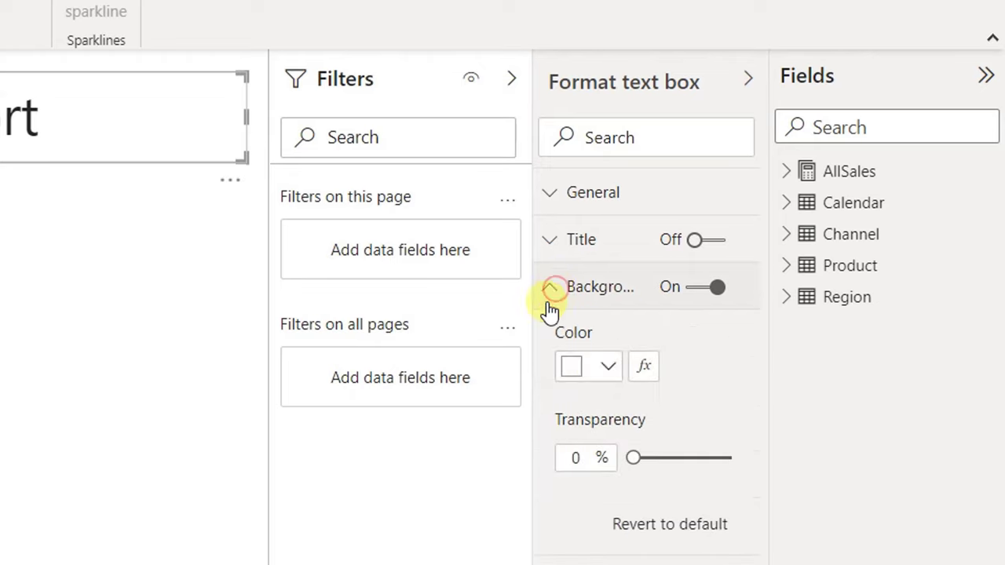
{"action": "left_click", "coordinate": [602, 378]}
{"action": "left_click", "coordinate": [602, 475]}
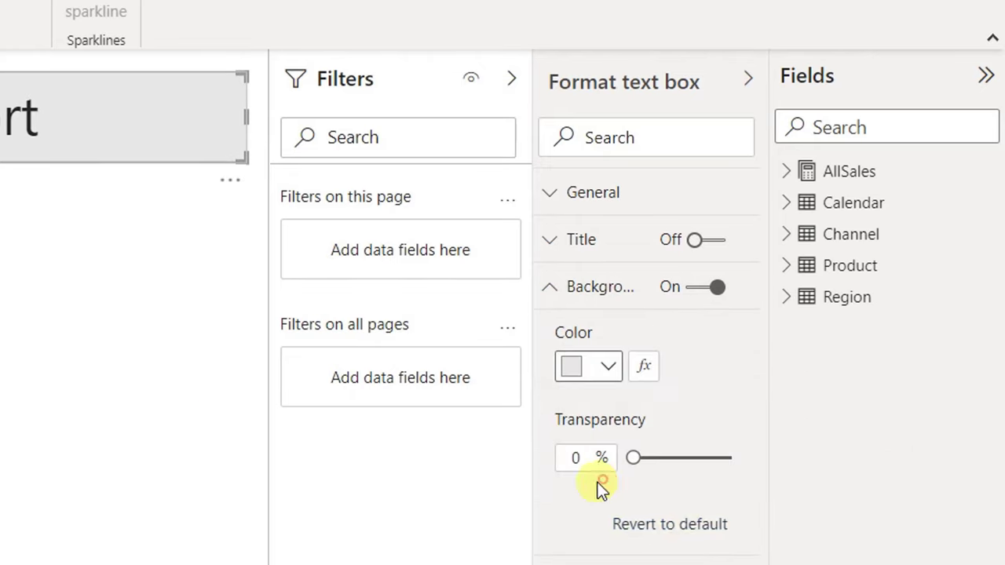
{"action": "left_click", "coordinate": [212, 418]}
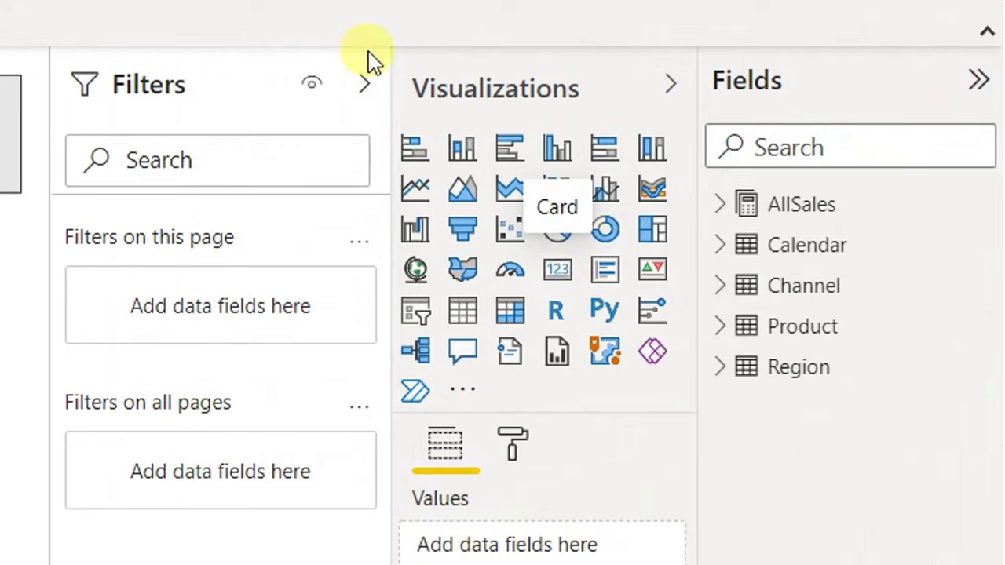
Step: Add a Card visual to the page showing the Revenue measure from the AllSales table
{"action": "left_click", "coordinate": [562, 279]}
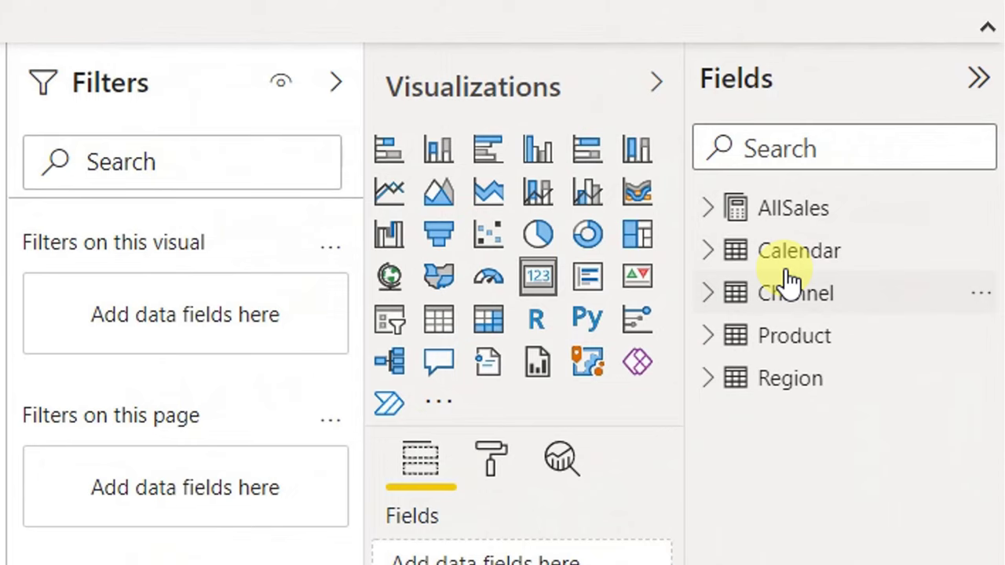
{"action": "left_click", "coordinate": [710, 211]}
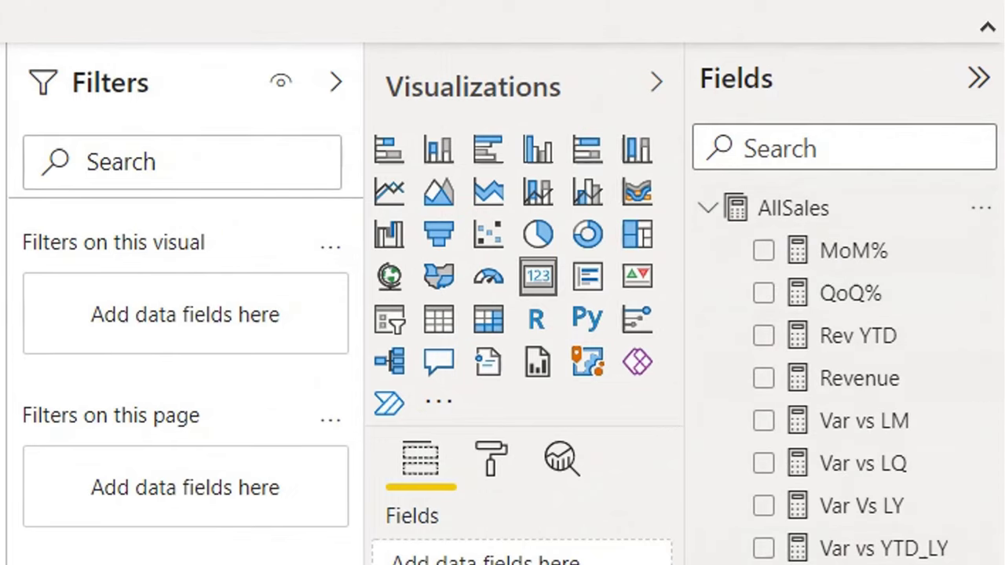
{"action": "left_click", "coordinate": [763, 378]}
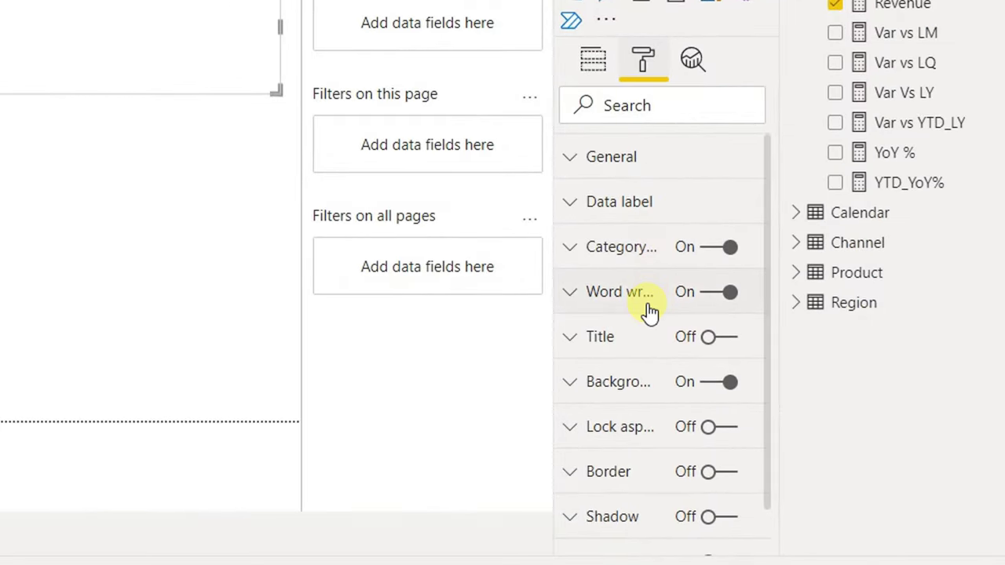
Step: Set the Revenue card's data label text size to 28 pt
{"action": "left_click", "coordinate": [569, 201]}
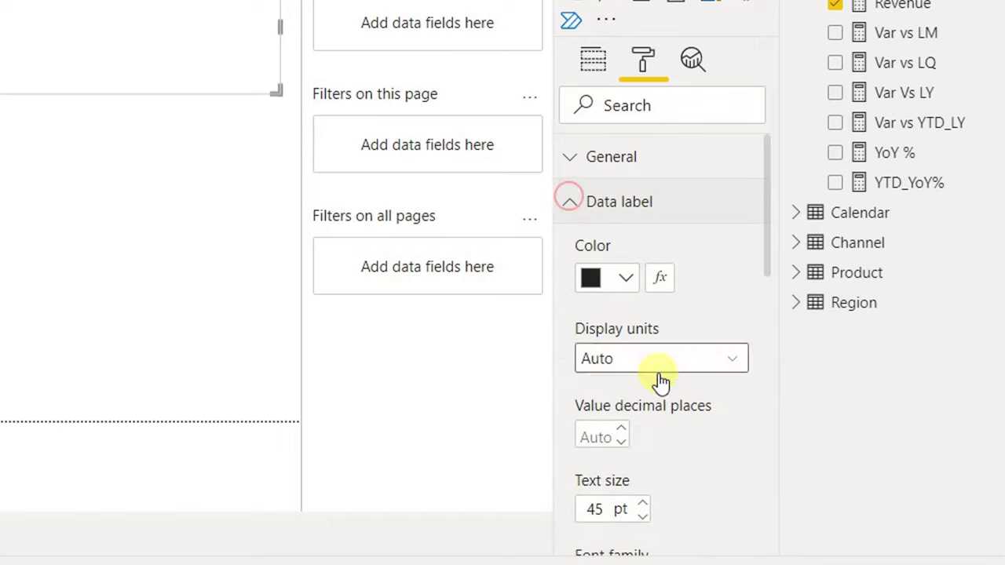
{"action": "scroll", "coordinate": [628, 490], "scroll_direction": "down", "scroll_amount": 1}
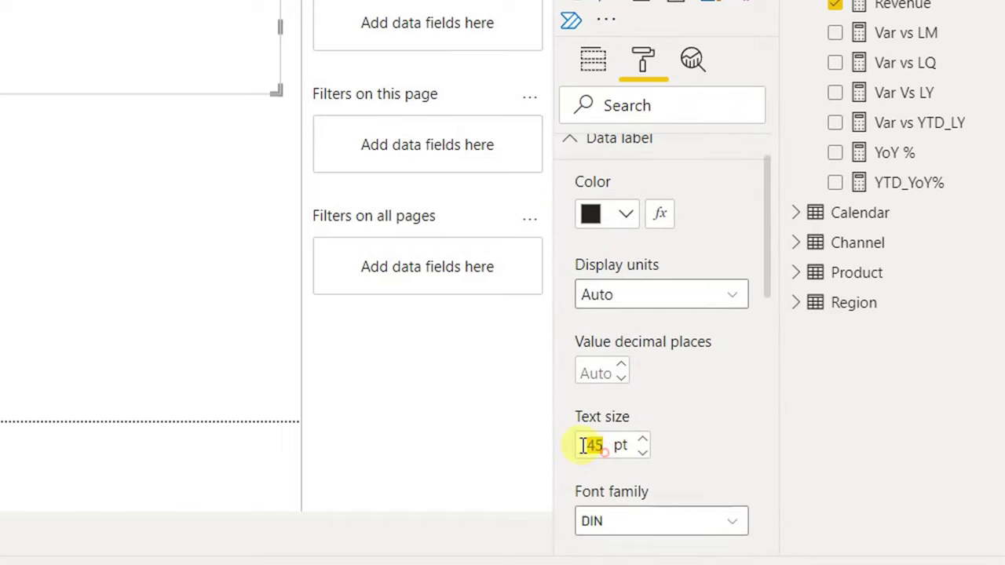
{"action": "type", "text": "28"}
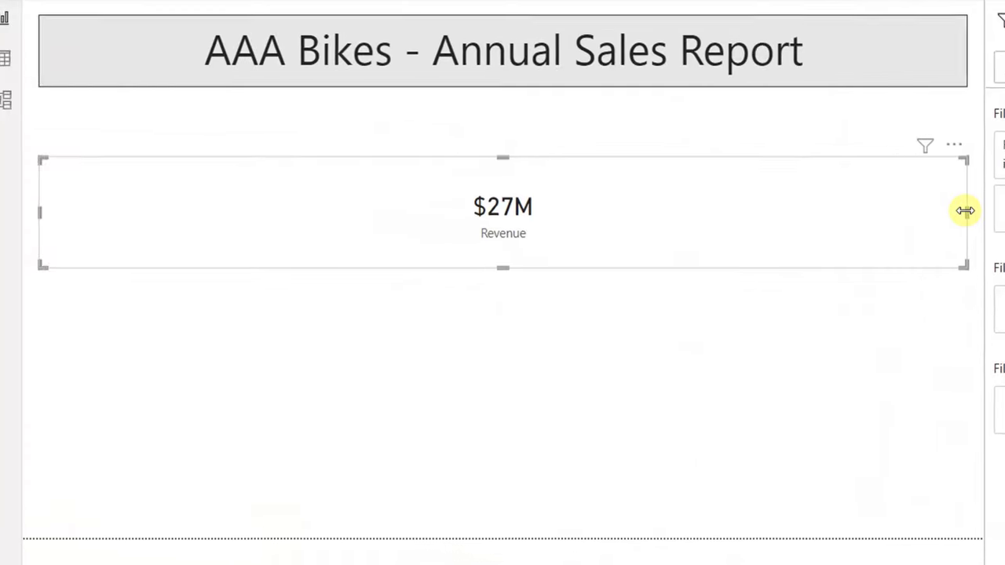
Step: Narrow and reposition the Revenue card below the title banner, and set its data label display units to Millions
{"action": "left_click_drag", "start_coordinate": [980, 214], "coordinate": [864, 214]}
{"action": "left_click_drag", "start_coordinate": [762, 212], "coordinate": [184, 206]}
{"action": "left_click_drag", "start_coordinate": [135, 163], "coordinate": [504, 149]}
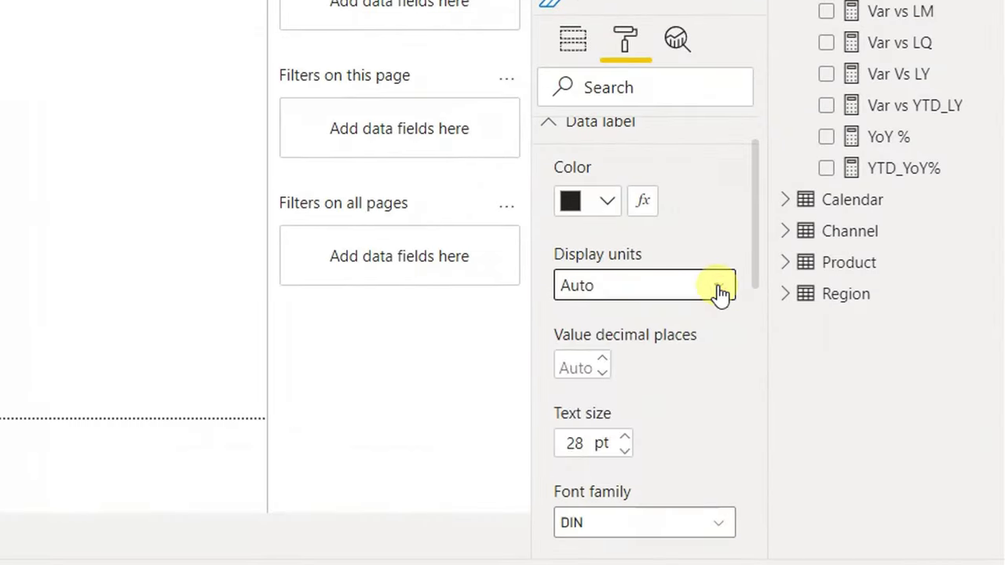
{"action": "left_click", "coordinate": [718, 289]}
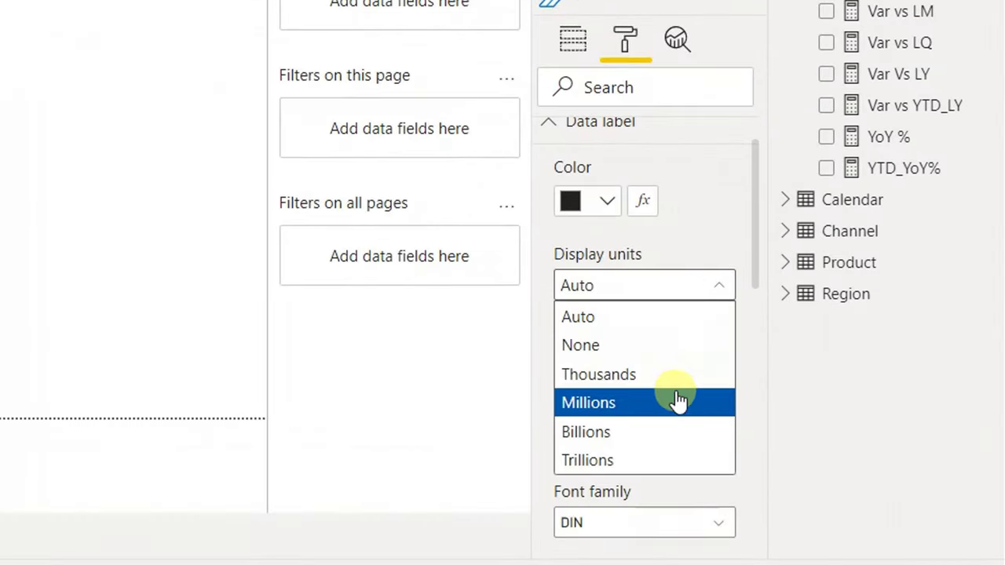
{"action": "left_click", "coordinate": [605, 402]}
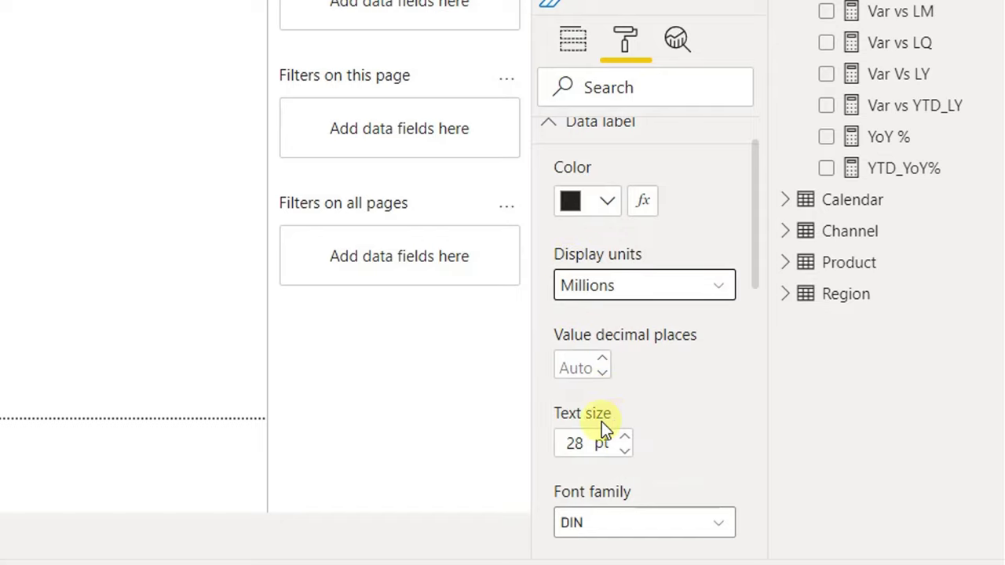
Step: Show one decimal place in the Revenue card's data label and place a copy of the card directly beside it
{"action": "left_click", "coordinate": [602, 358]}
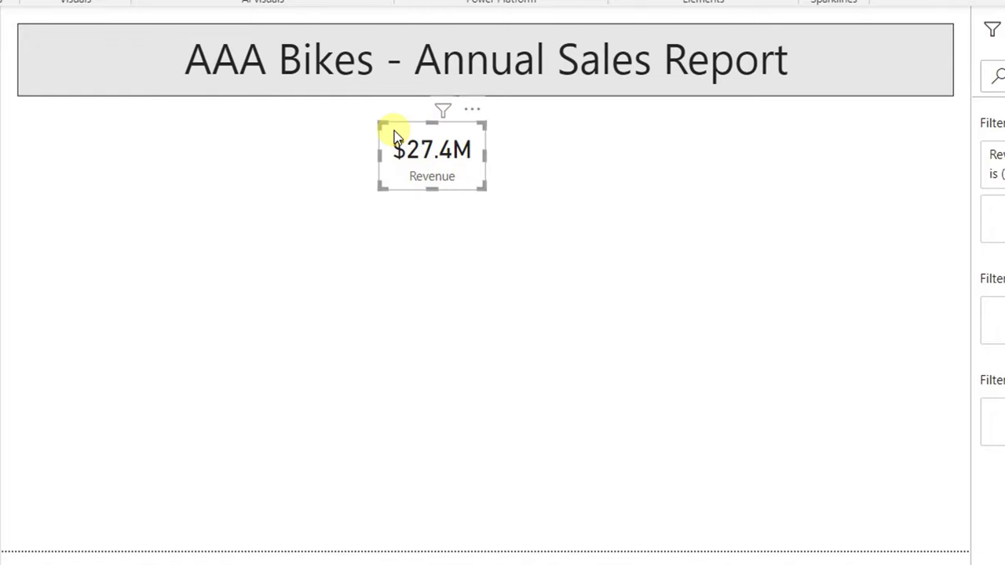
{"action": "key", "text": "ctrl+c"}
{"action": "key", "text": "ctrl+v"}
{"action": "left_click_drag", "start_coordinate": [395, 131], "coordinate": [506, 133]}
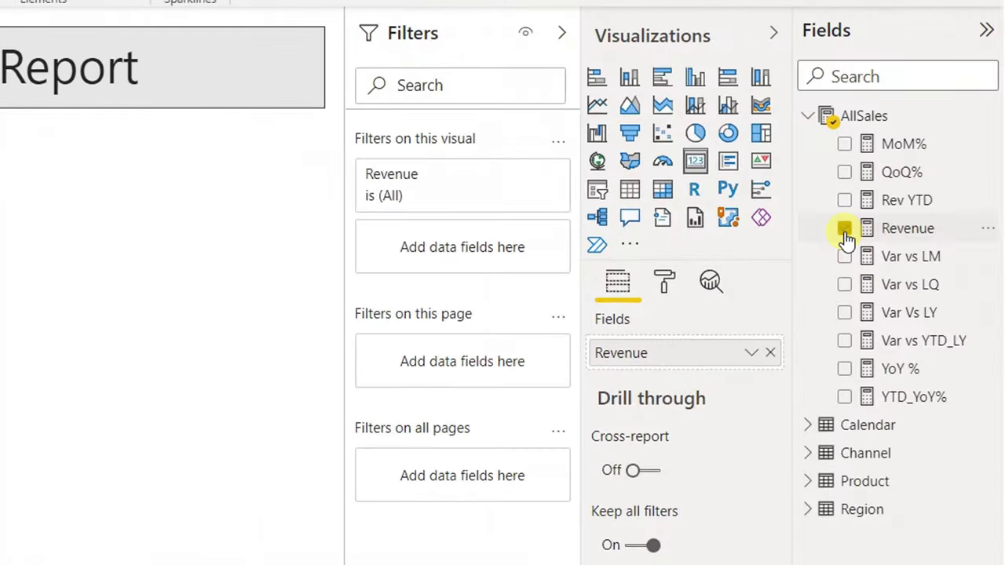
Step: Replace the Revenue measure in the copied cards so the row also has Var Vs LY, Rev YTD and YoY % cards
{"action": "left_click", "coordinate": [844, 229]}
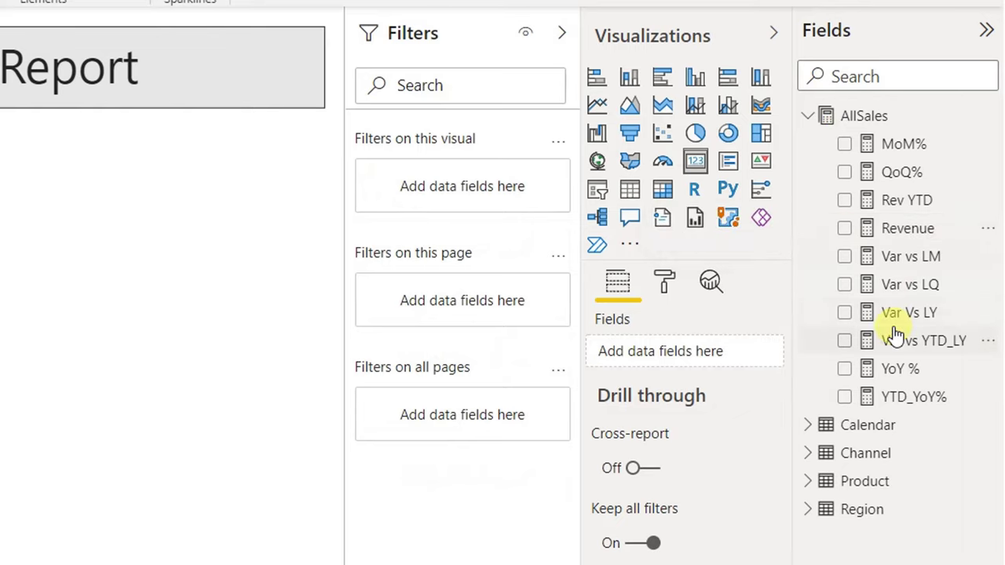
{"action": "left_click", "coordinate": [864, 201]}
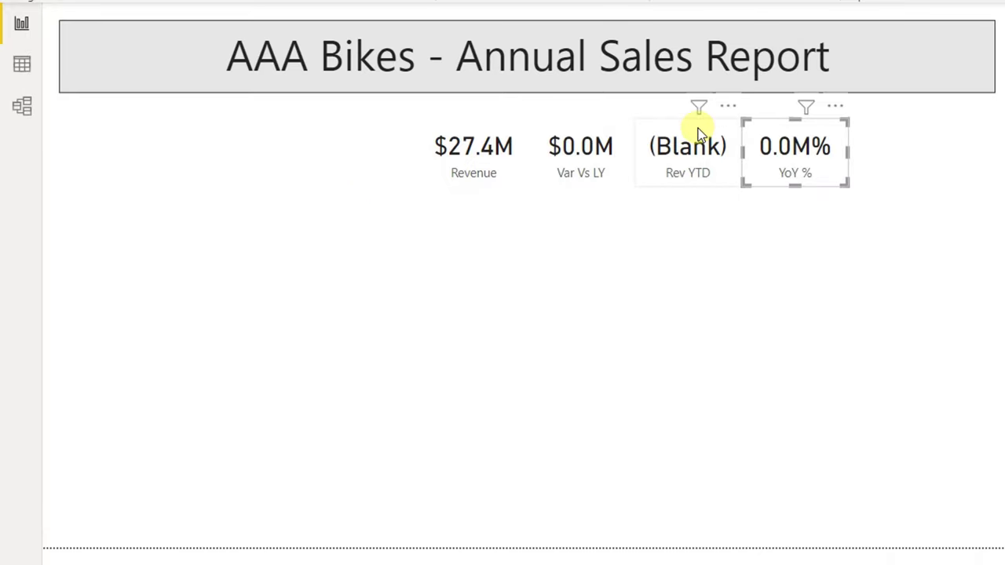
{"action": "left_click", "coordinate": [776, 290]}
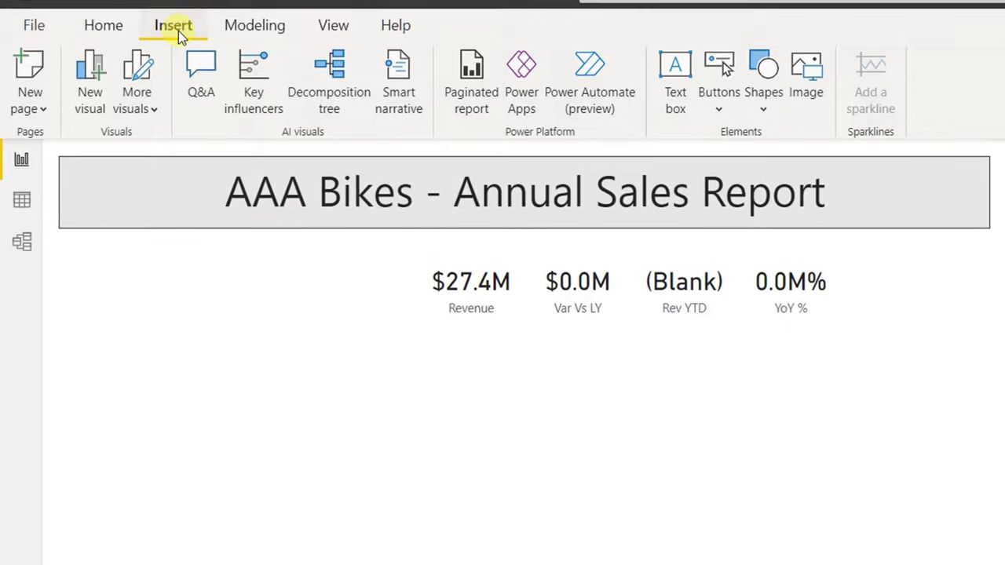
Step: Insert a rectangle shape and resize it into an unfilled frame around the four KPI cards below the title banner
{"action": "left_click", "coordinate": [764, 112]}
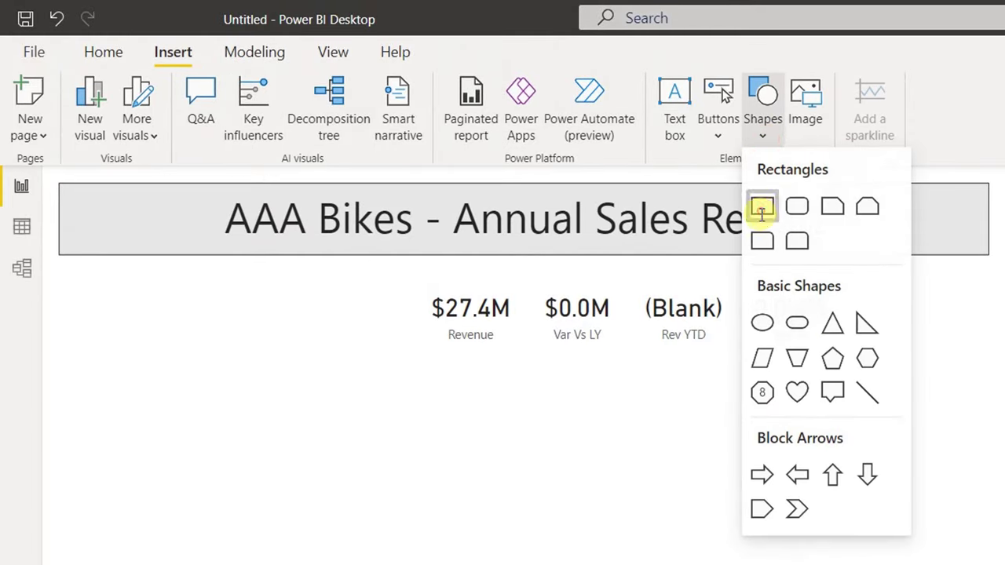
{"action": "left_click", "coordinate": [761, 210]}
{"action": "left_click_drag", "start_coordinate": [504, 423], "coordinate": [518, 279]}
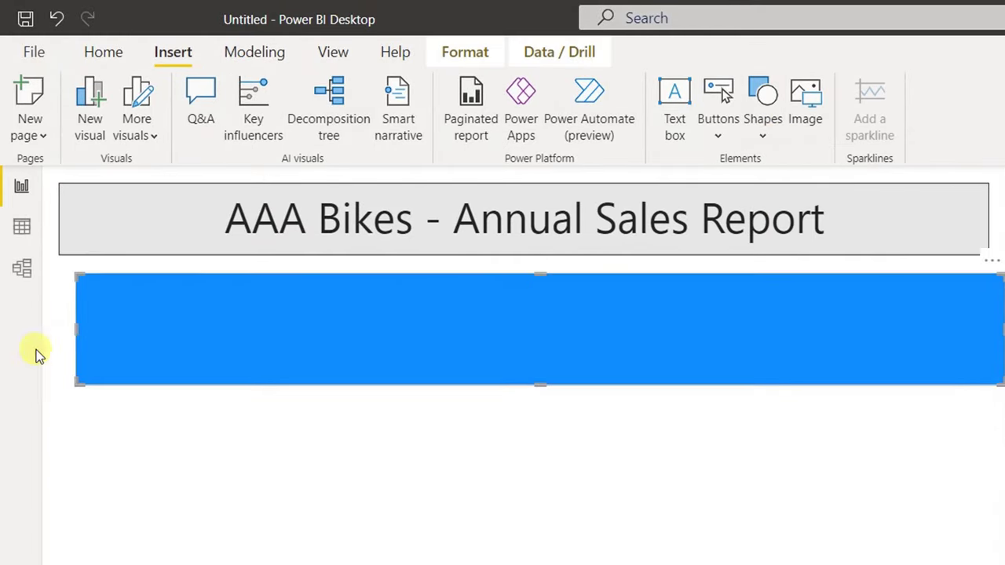
{"action": "left_click_drag", "start_coordinate": [74, 325], "coordinate": [398, 296]}
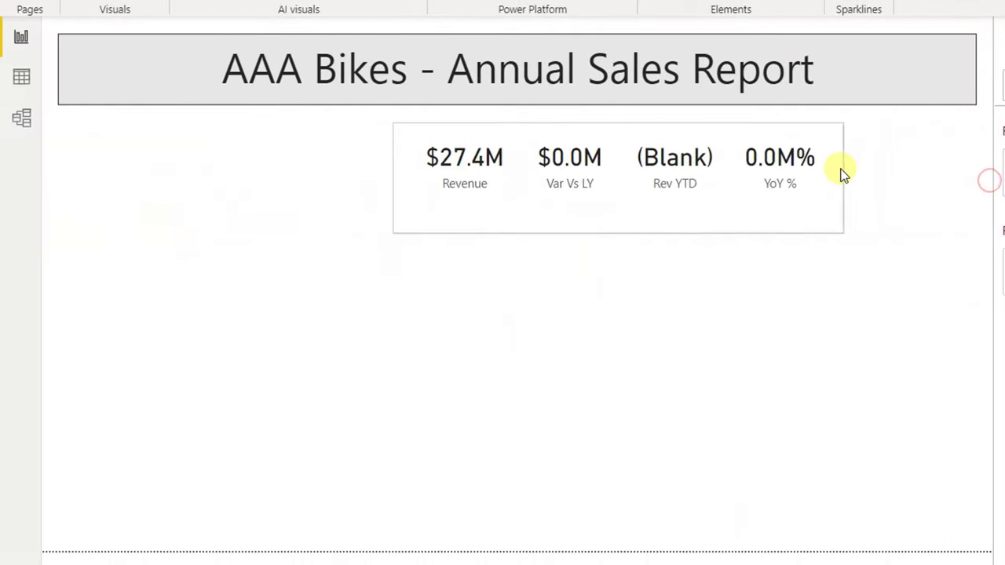
{"action": "left_click", "coordinate": [842, 174]}
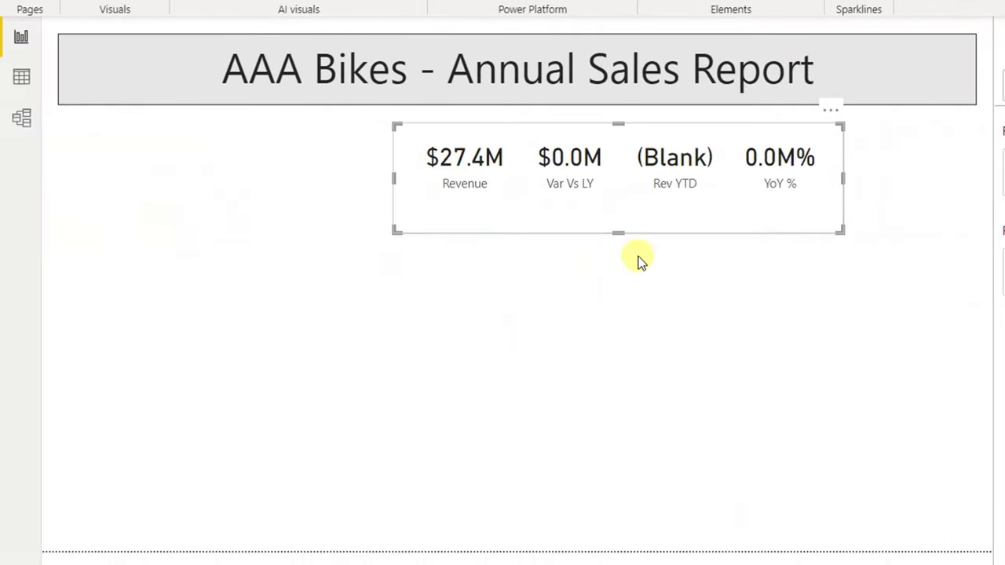
{"action": "left_click_drag", "start_coordinate": [613, 232], "coordinate": [616, 212]}
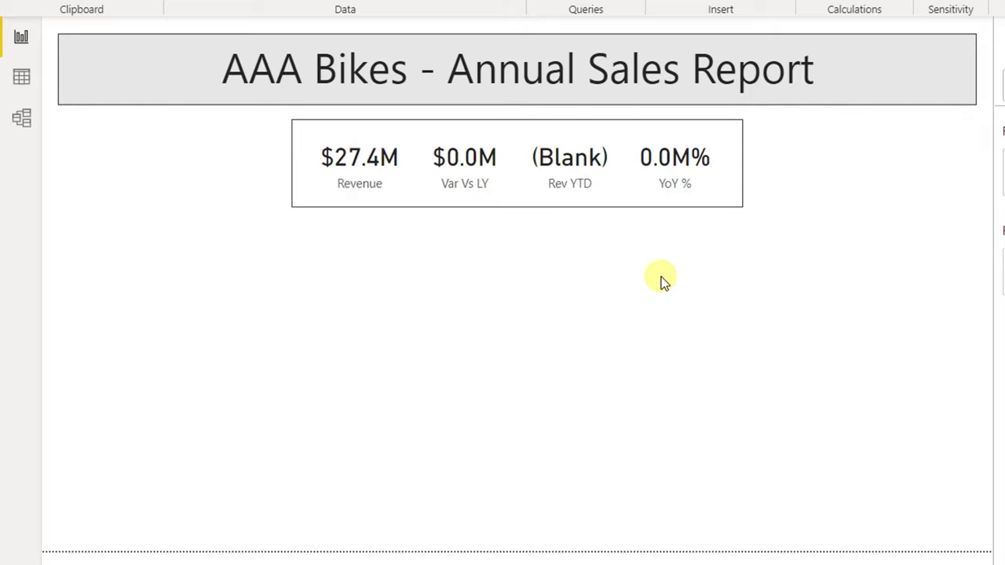
Step: Add a Slicer visual to the page using the Year field from the Calendar table
{"action": "left_click", "coordinate": [199, 166]}
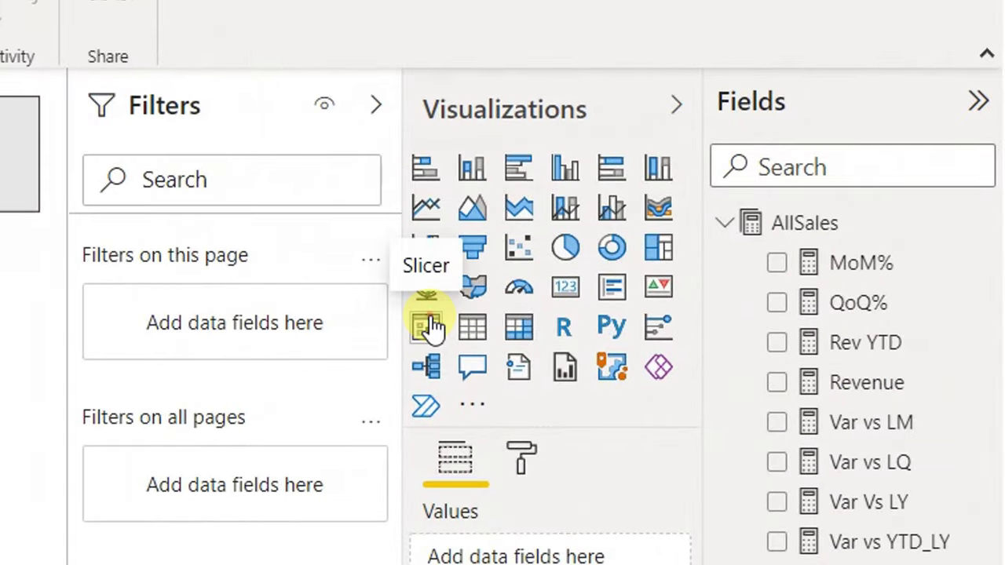
{"action": "left_click", "coordinate": [428, 325]}
{"action": "left_click", "coordinate": [709, 135]}
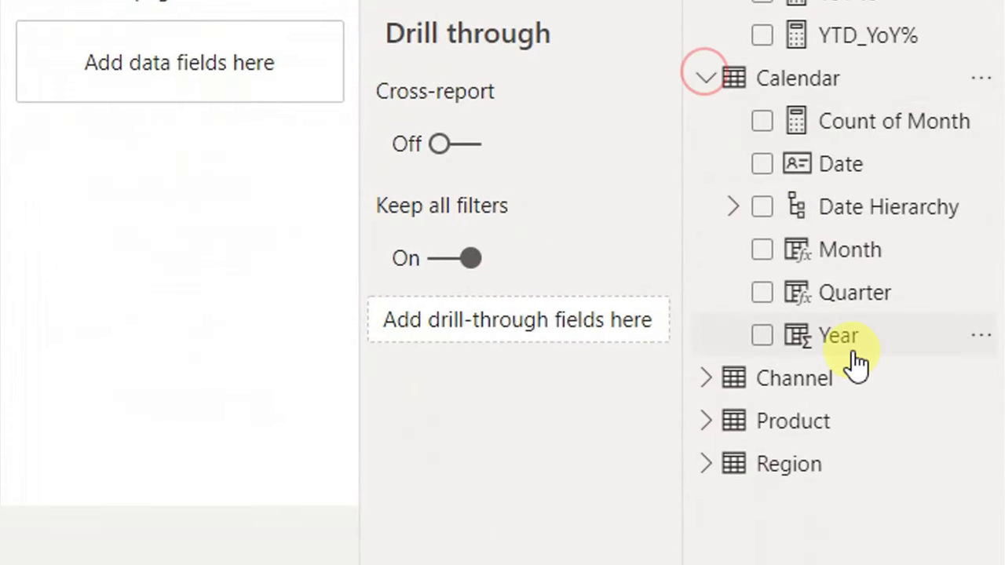
{"action": "left_click", "coordinate": [761, 337]}
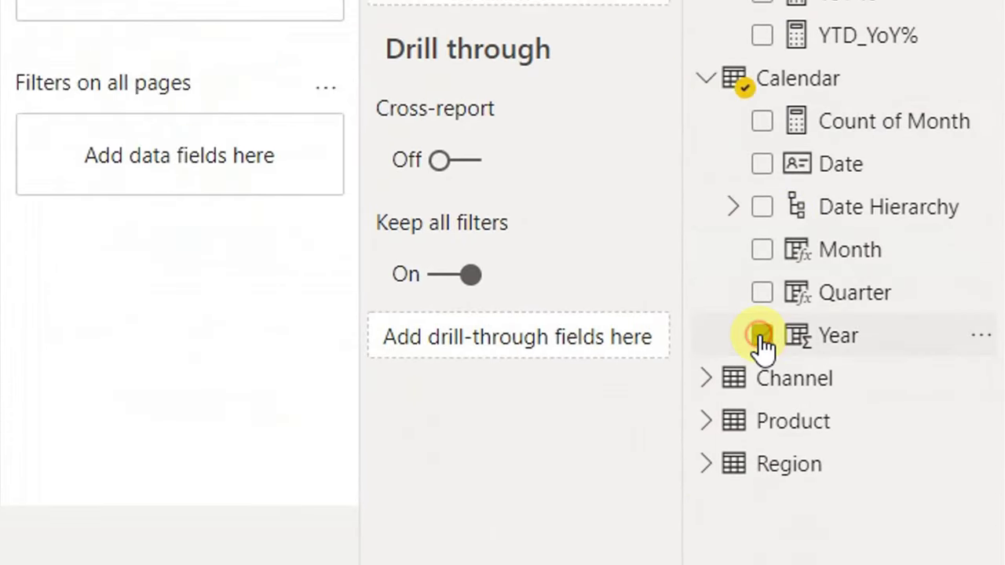
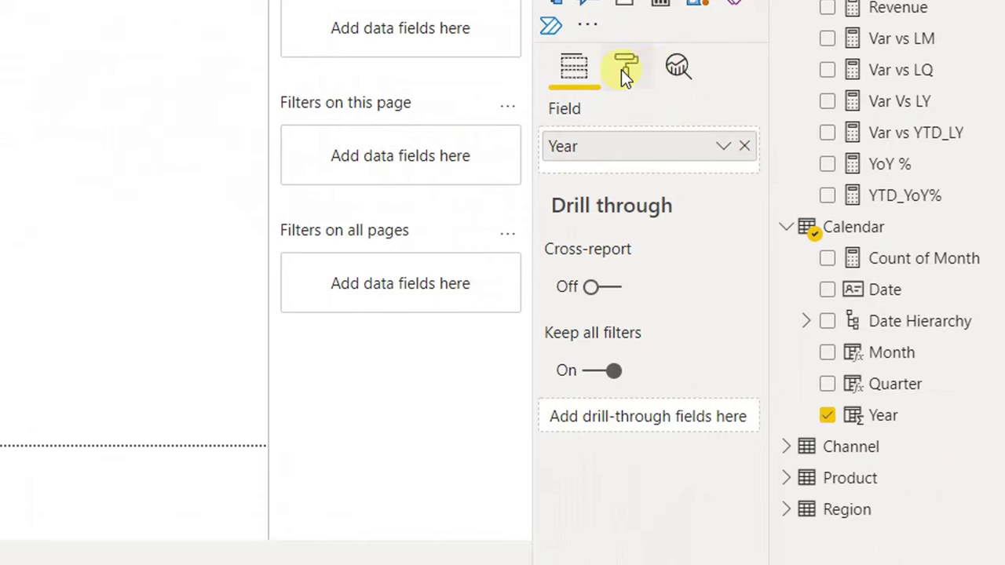
Step: Turn off the Year slicer's header and turn on its border
{"action": "left_click", "coordinate": [628, 66]}
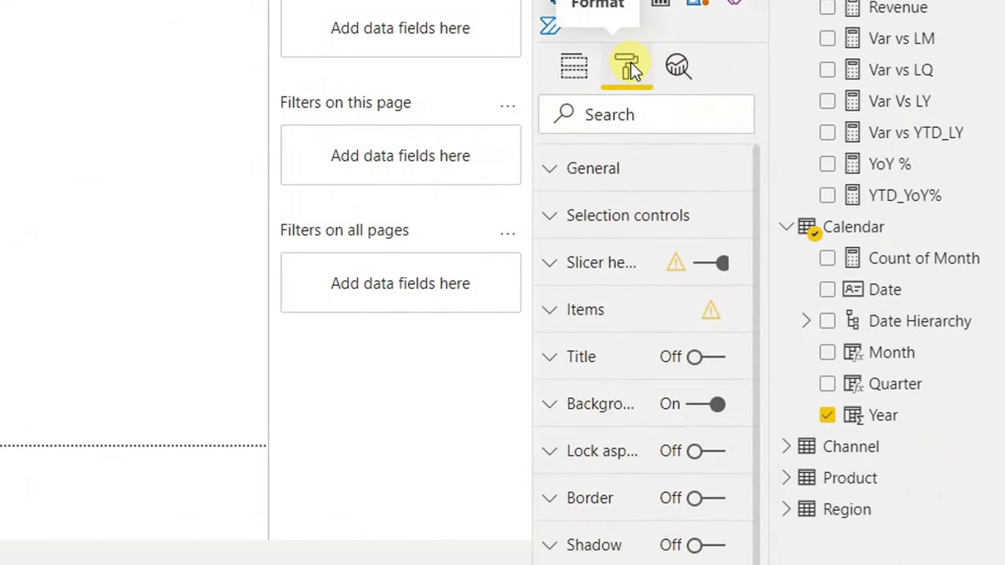
{"action": "left_click", "coordinate": [703, 268]}
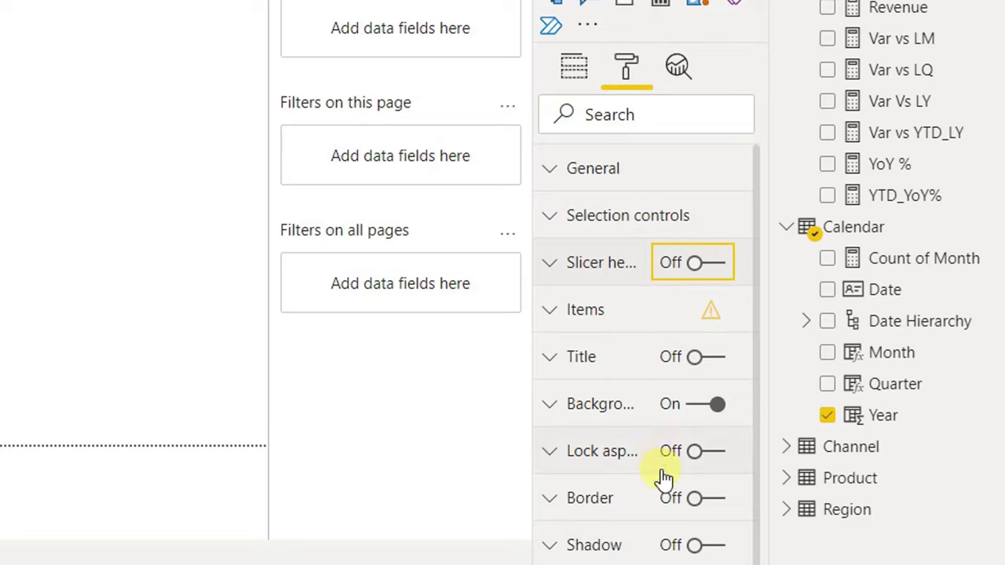
{"action": "left_click", "coordinate": [703, 499]}
{"action": "left_click", "coordinate": [692, 454]}
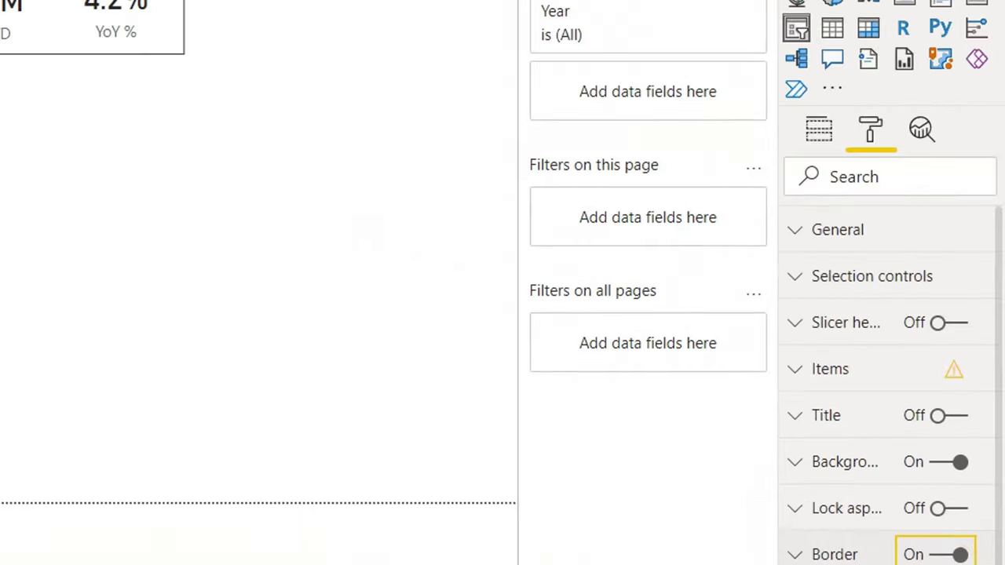
Step: Turn off the Responsive setting of the Year slicer
{"action": "left_click", "coordinate": [177, 170]}
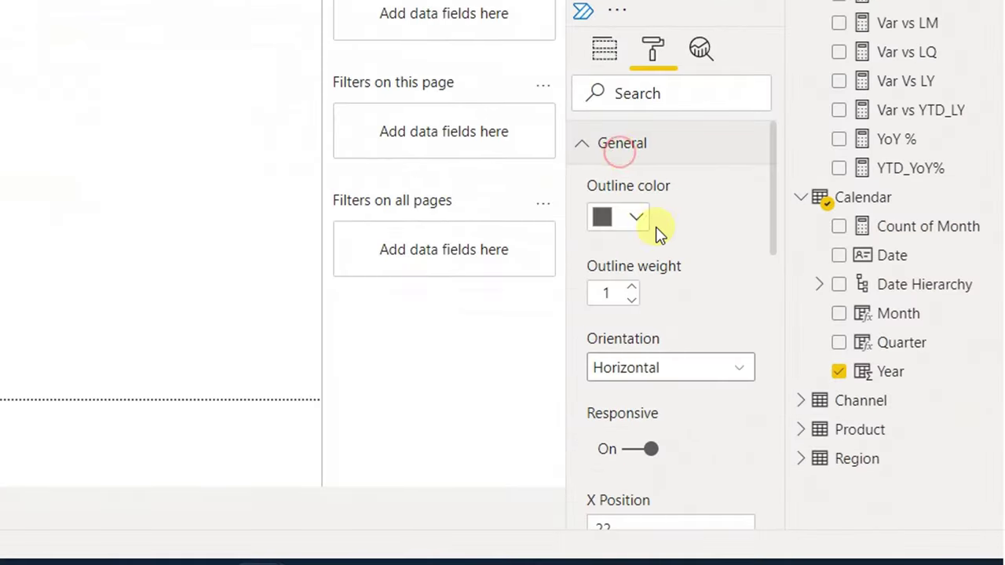
{"action": "scroll", "coordinate": [660, 236], "scroll_direction": "down", "scroll_amount": 2}
{"action": "scroll", "coordinate": [658, 245], "scroll_direction": "down", "scroll_amount": 2}
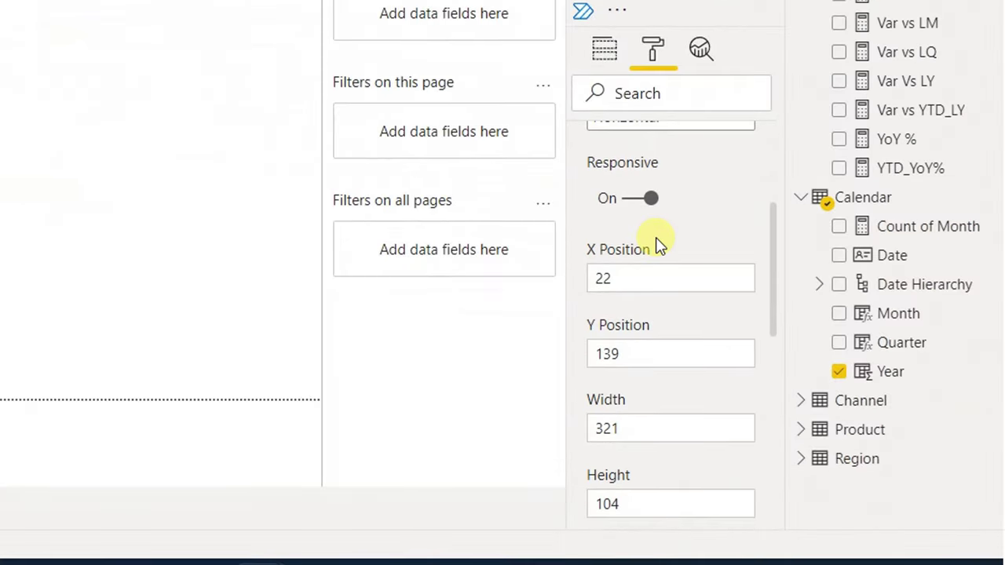
{"action": "left_click", "coordinate": [640, 199]}
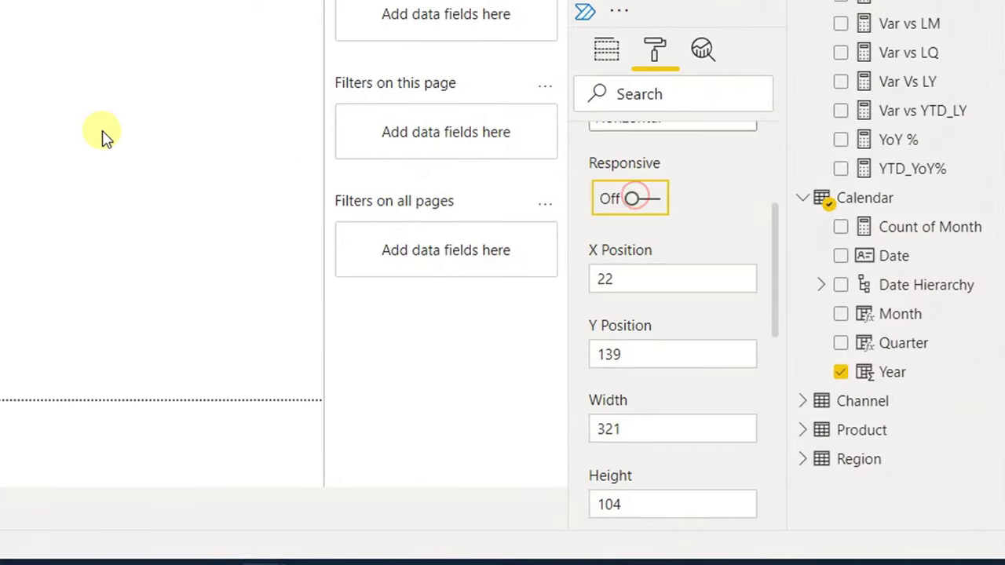
{"action": "left_click", "coordinate": [149, 228]}
{"action": "left_click", "coordinate": [197, 138]}
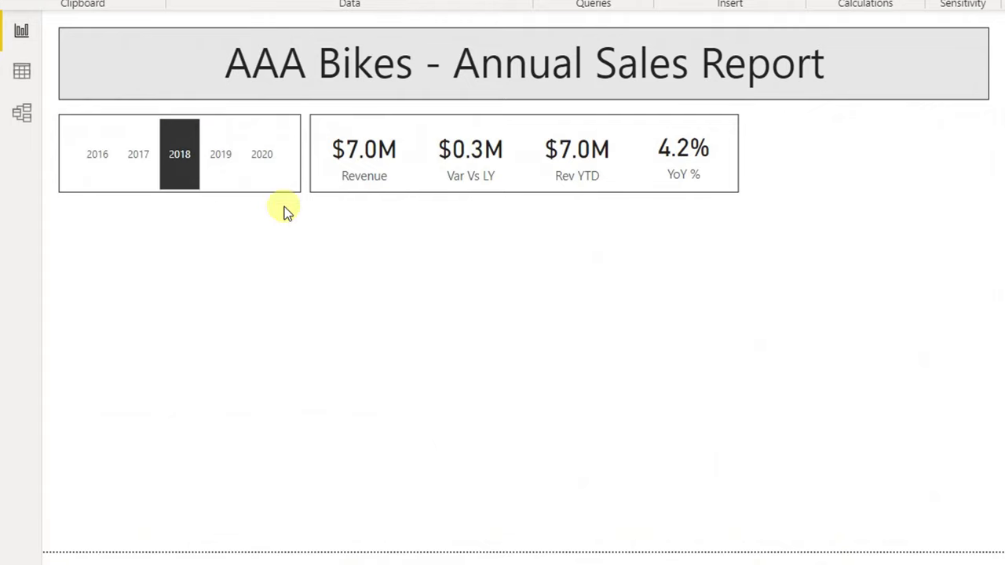
Step: Give the Year slicer's items a light grey background
{"action": "left_click", "coordinate": [263, 118]}
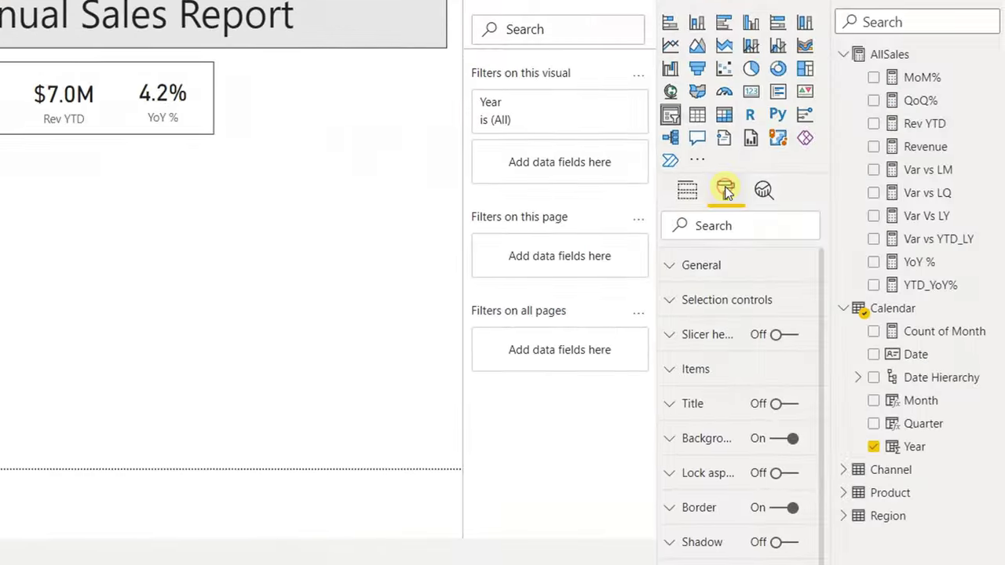
{"action": "scroll", "coordinate": [745, 369], "scroll_direction": "down", "scroll_amount": 1}
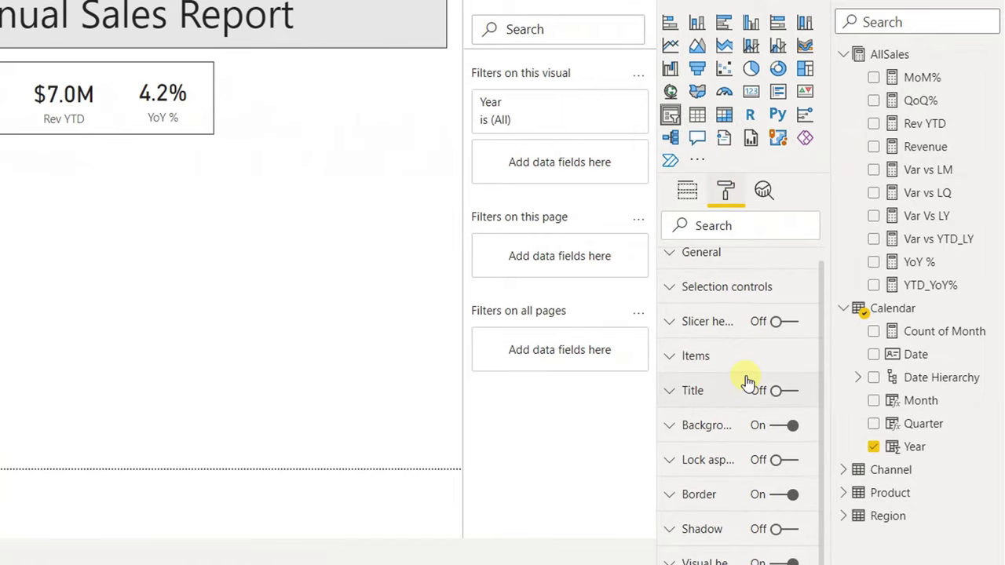
{"action": "left_click", "coordinate": [683, 357]}
{"action": "scroll", "coordinate": [719, 444], "scroll_direction": "down", "scroll_amount": 2}
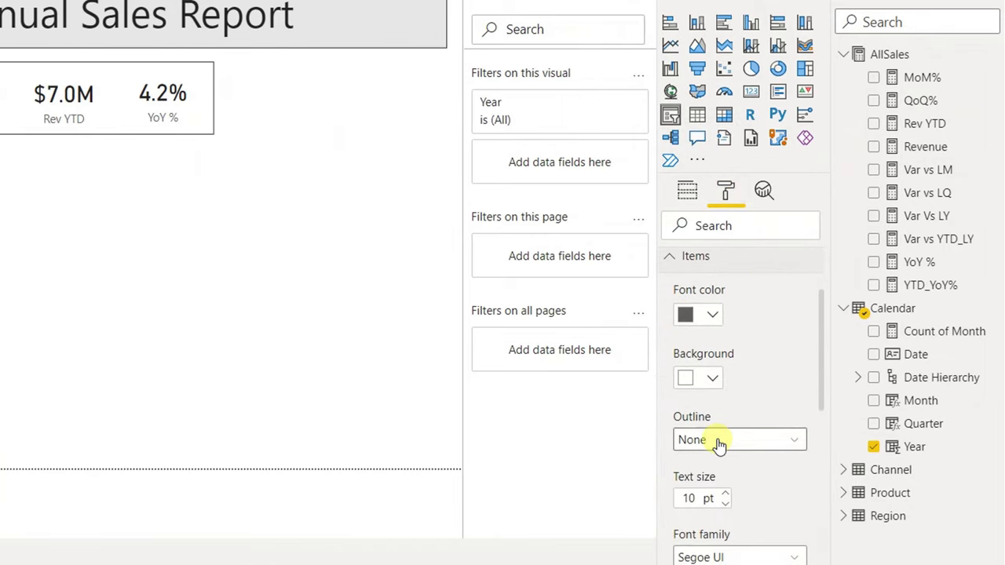
{"action": "left_click", "coordinate": [713, 381]}
{"action": "left_click", "coordinate": [704, 112]}
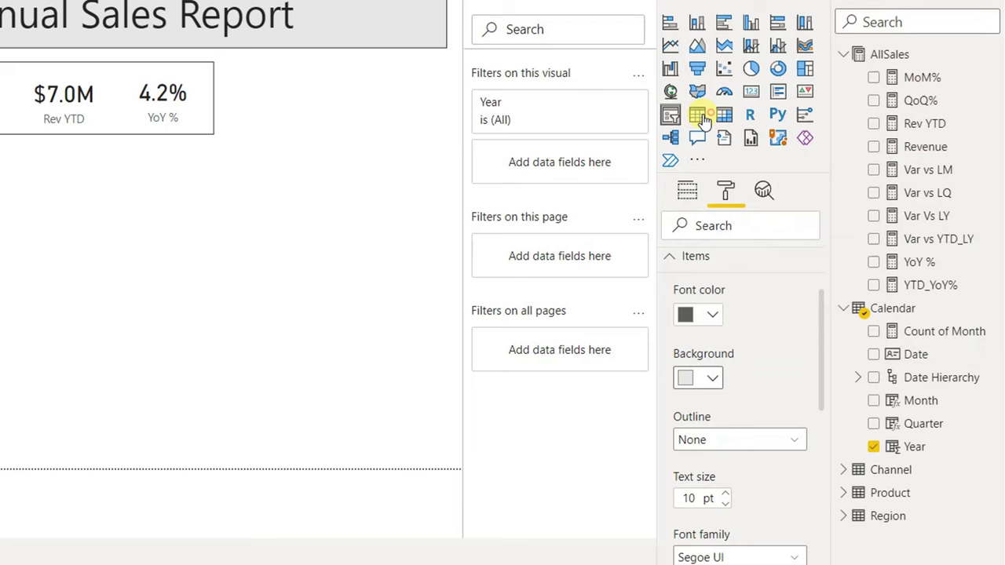
{"action": "left_click", "coordinate": [77, 247]}
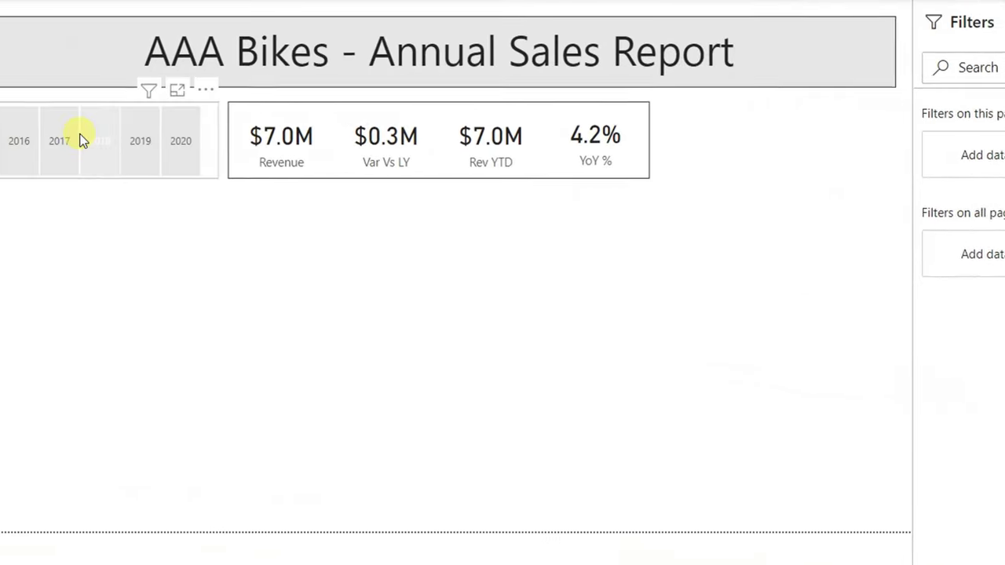
Step: Clear the 2018 selection in the Year slicer
{"action": "left_click", "coordinate": [178, 149]}
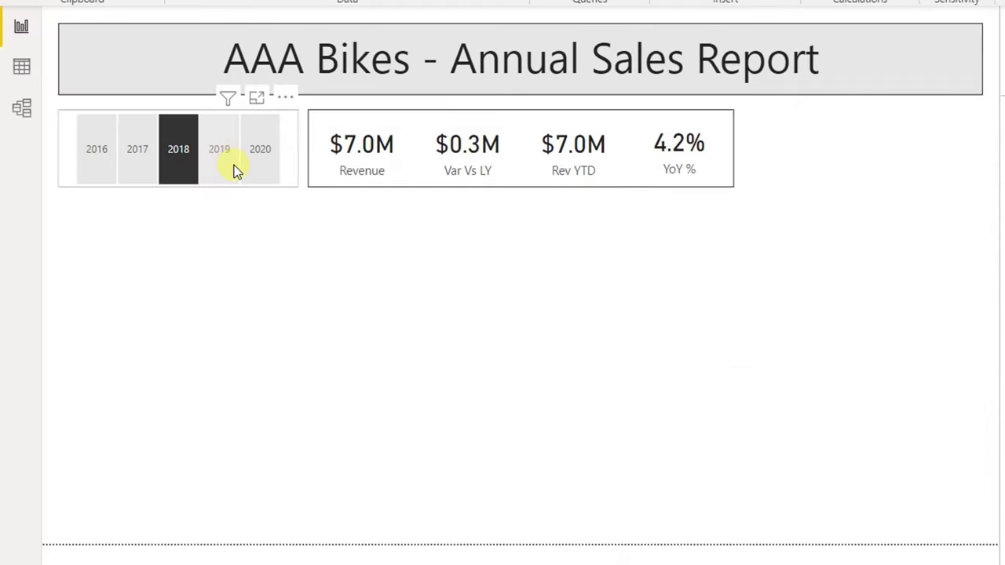
{"action": "left_click", "coordinate": [289, 185]}
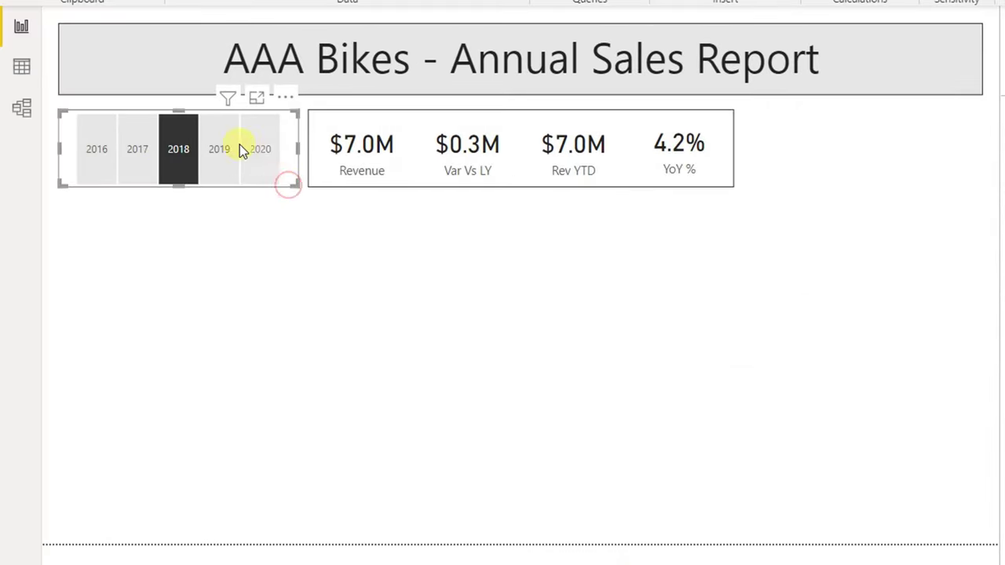
{"action": "left_click", "coordinate": [188, 135]}
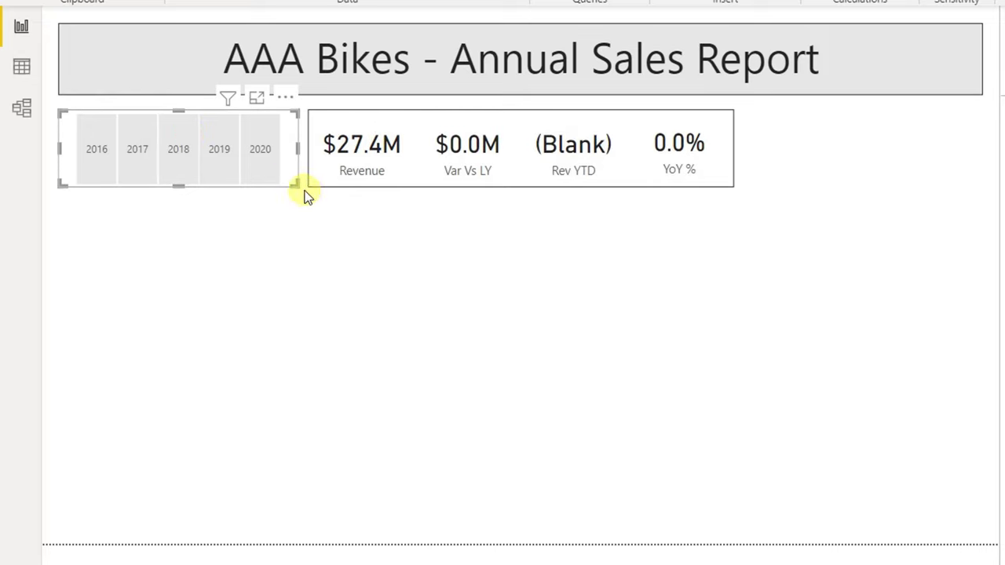
Step: Duplicate the Year slicer, place the copy on the far side of the KPI frame, and change its field from Year to Quarter
{"action": "left_click", "coordinate": [275, 184]}
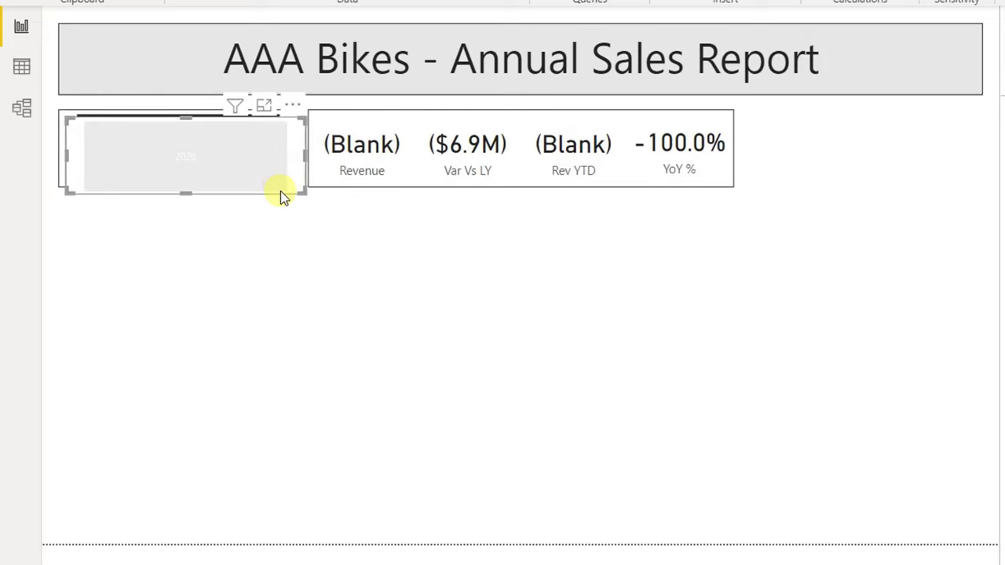
{"action": "left_click_drag", "start_coordinate": [280, 191], "coordinate": [971, 180]}
{"action": "left_click", "coordinate": [839, 131]}
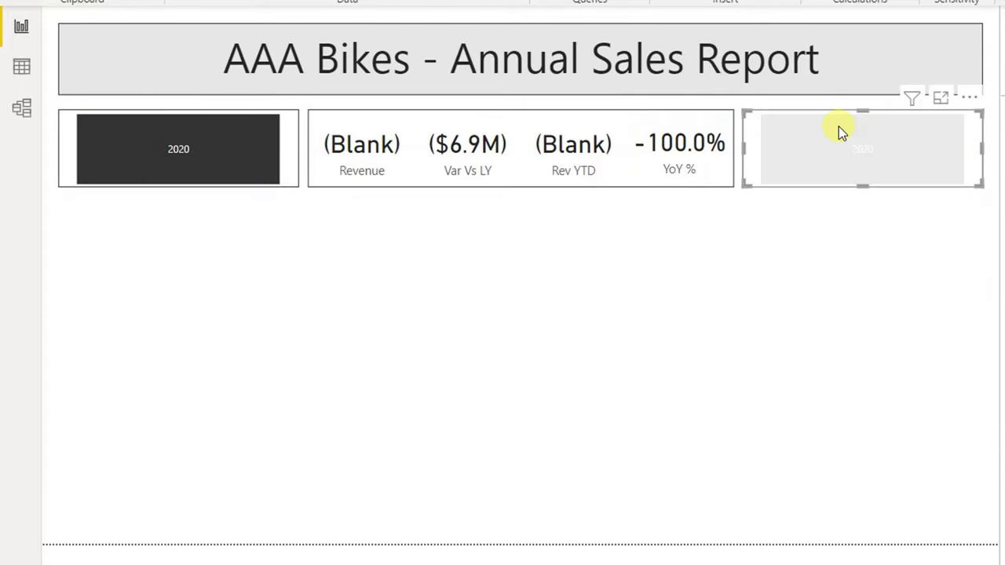
{"action": "left_click", "coordinate": [880, 137]}
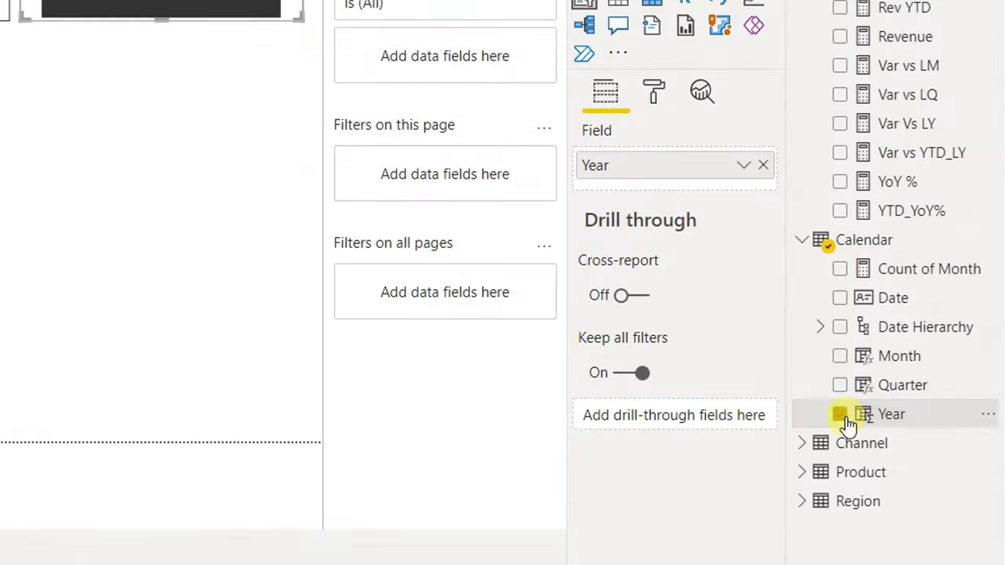
{"action": "left_click", "coordinate": [842, 414]}
{"action": "left_click", "coordinate": [839, 385]}
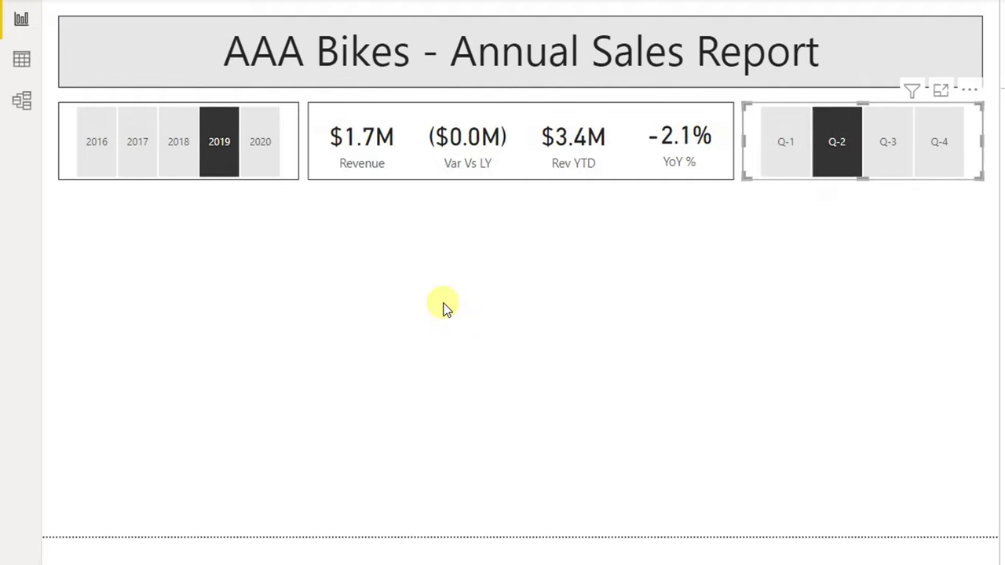
Step: Insert an empty matrix visual and place it beneath the KPI frame, filling the space down to the page's lower edge
{"action": "left_click", "coordinate": [435, 256]}
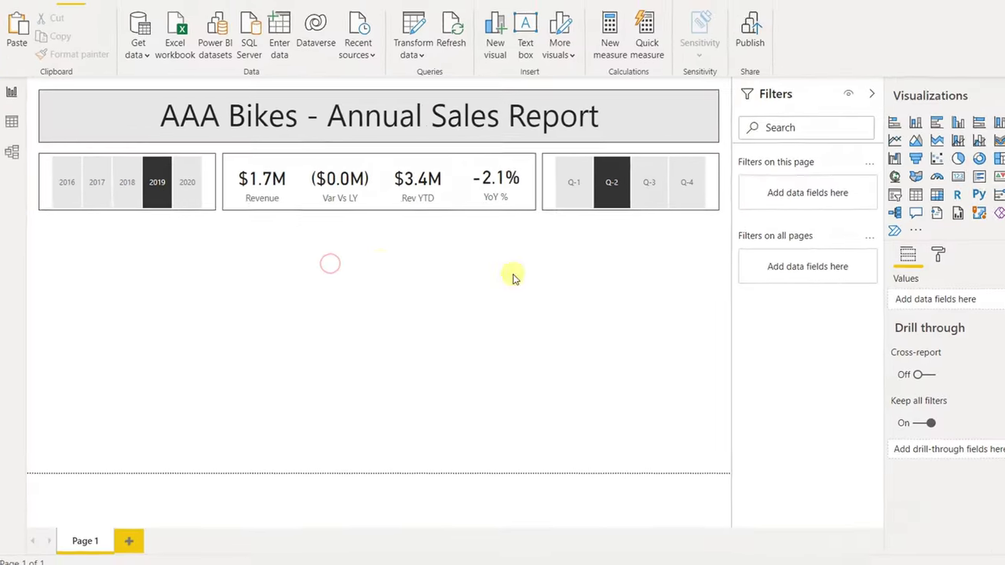
{"action": "left_click", "coordinate": [899, 201]}
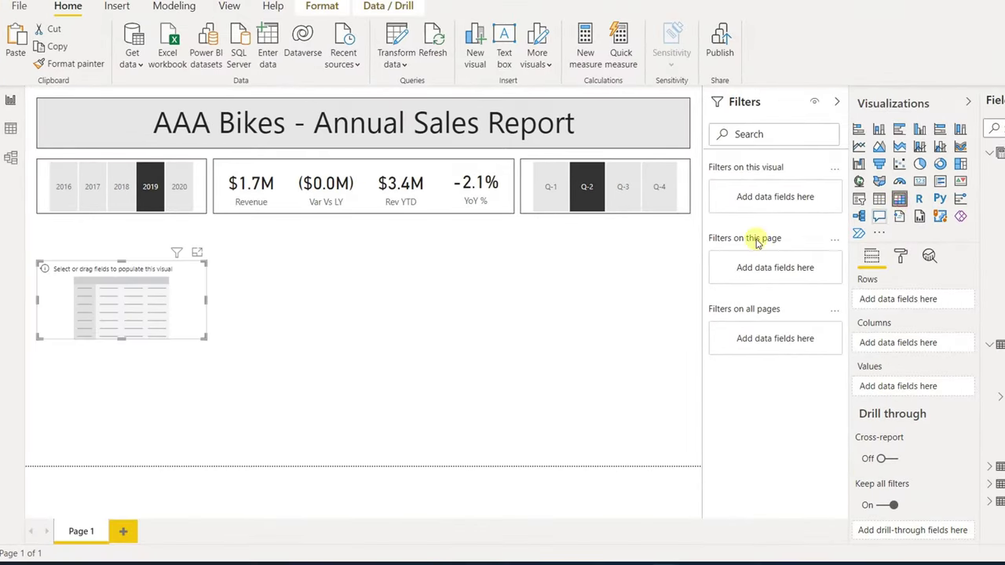
{"action": "left_click_drag", "start_coordinate": [138, 268], "coordinate": [325, 227]}
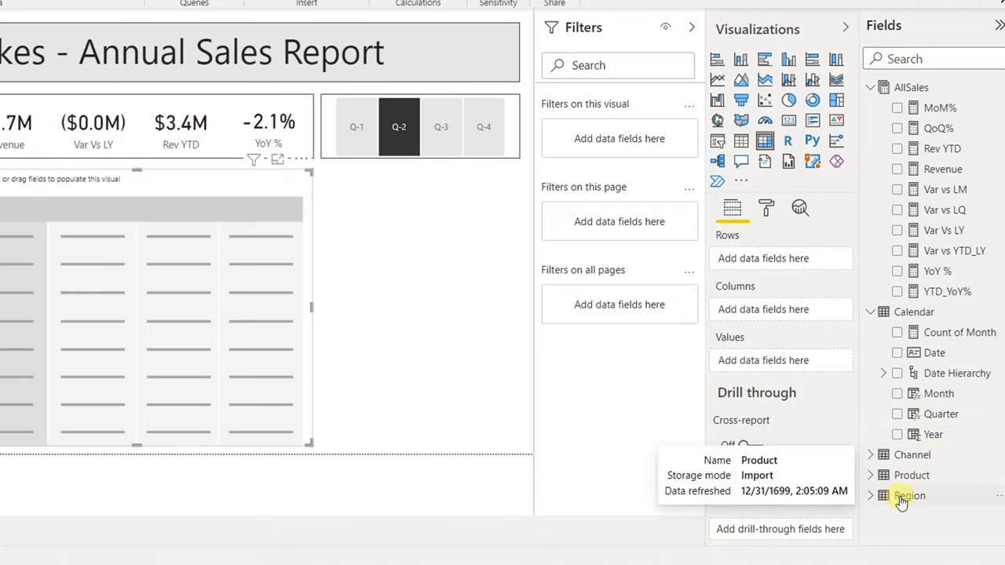
Step: Group the matrix rows by Channel from the Channel table and Category from the Product table
{"action": "left_click", "coordinate": [871, 456]}
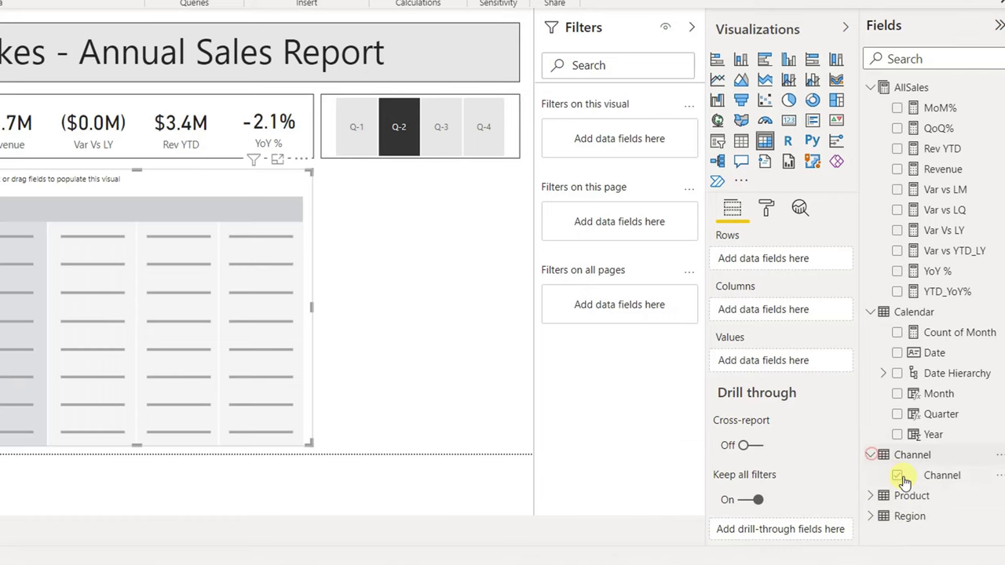
{"action": "left_click", "coordinate": [899, 478]}
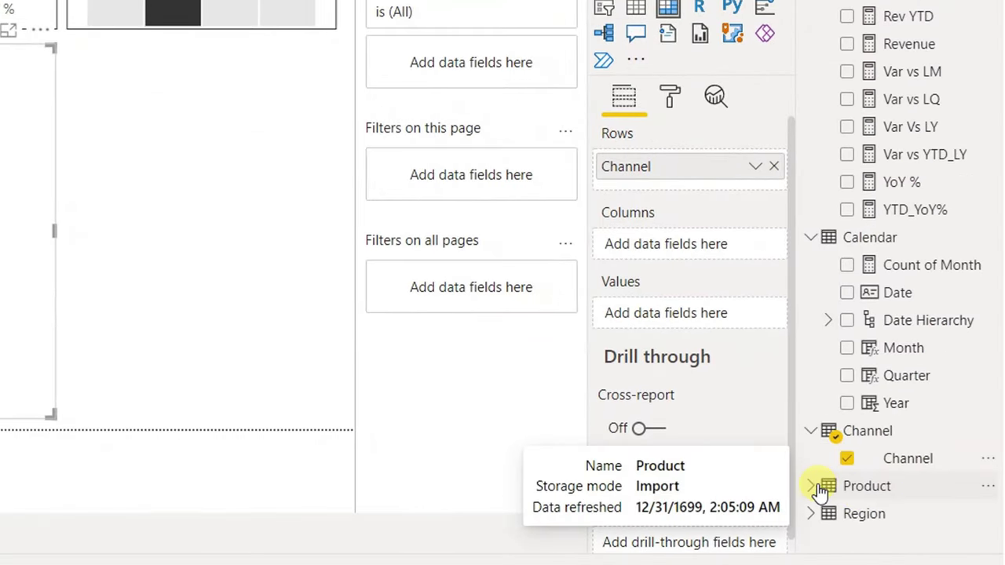
{"action": "left_click", "coordinate": [812, 487]}
{"action": "left_click_drag", "start_coordinate": [923, 476], "coordinate": [717, 177]}
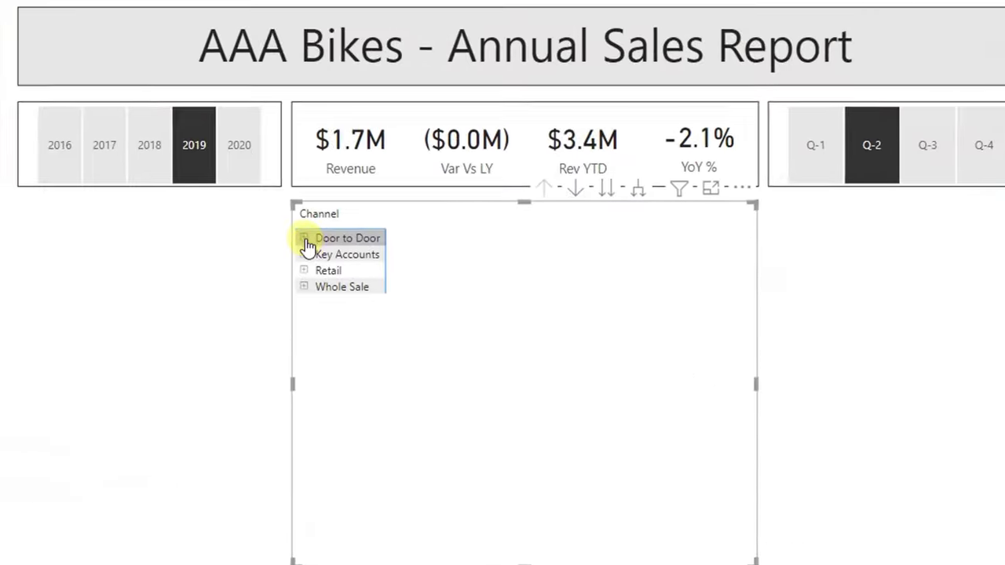
Step: Expand the Door to Door, Key Accounts, Retail and Whole Sale rows of the matrix to their categories
{"action": "left_click", "coordinate": [303, 240]}
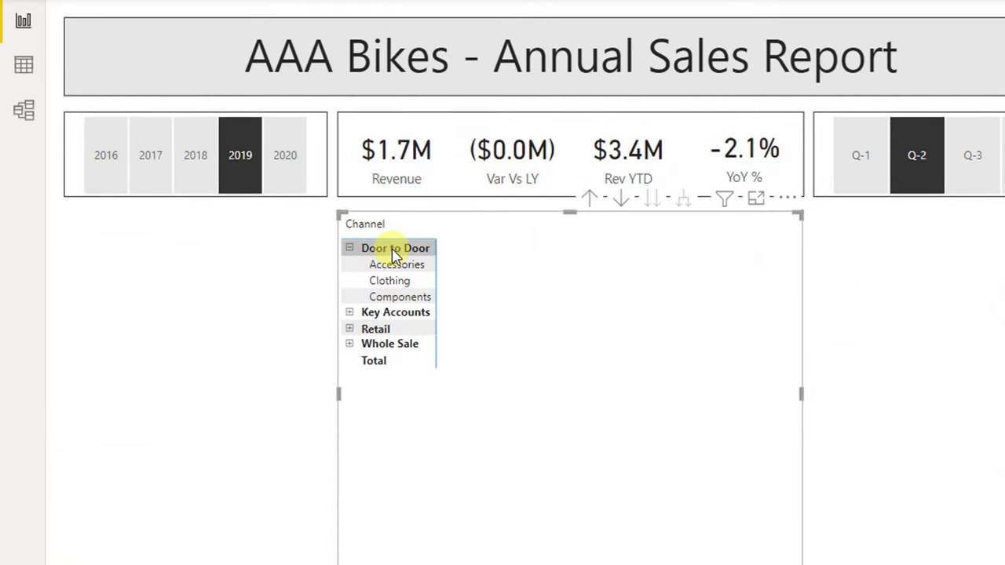
{"action": "left_click", "coordinate": [351, 312]}
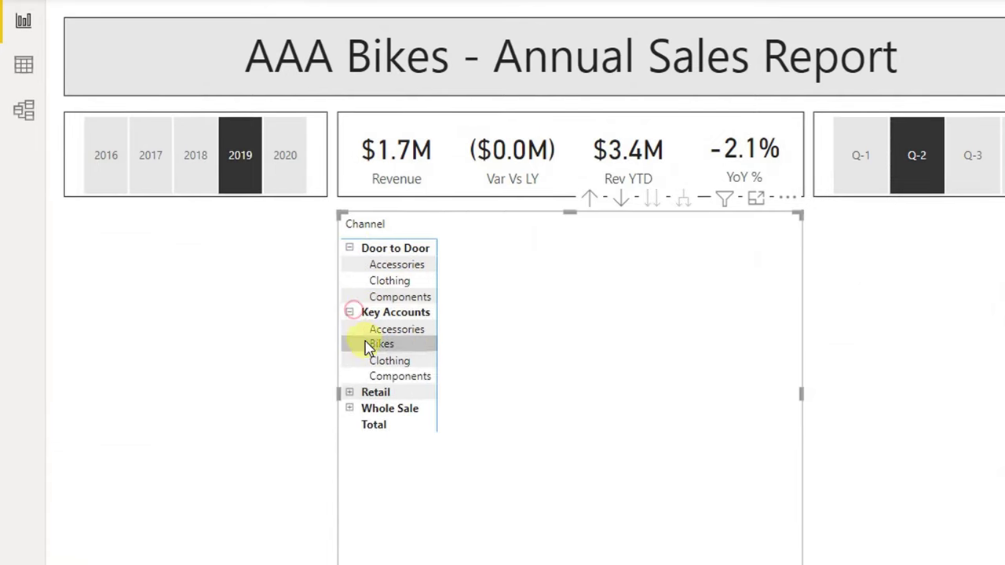
{"action": "left_click", "coordinate": [351, 392]}
{"action": "left_click", "coordinate": [349, 471]}
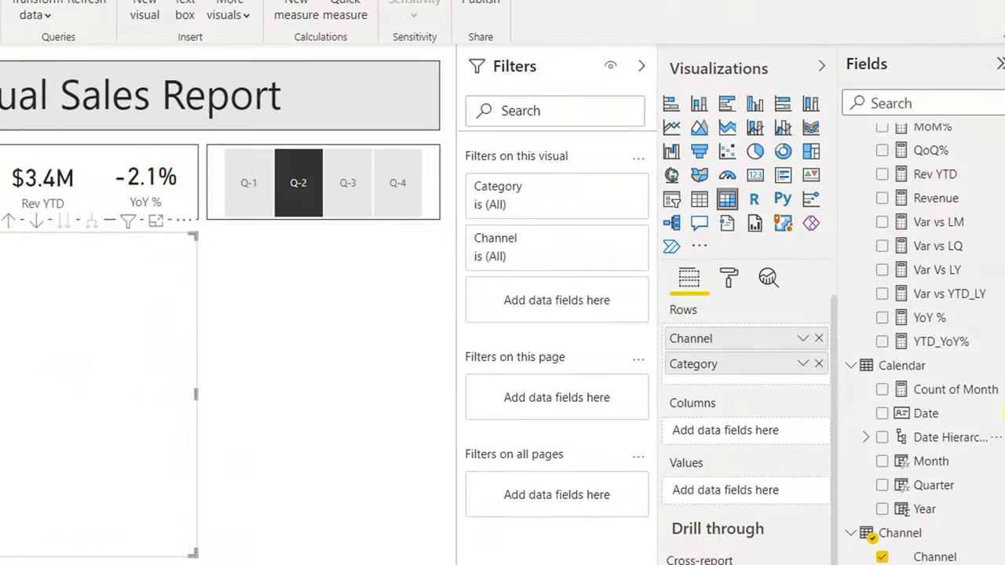
Step: Add the measures Revenue, Var Vs LY, YoY %, Rev YTD, Var vs YTD_LY and YTD_YoY% to the matrix values
{"action": "left_click_drag", "start_coordinate": [993, 446], "coordinate": [991, 330]}
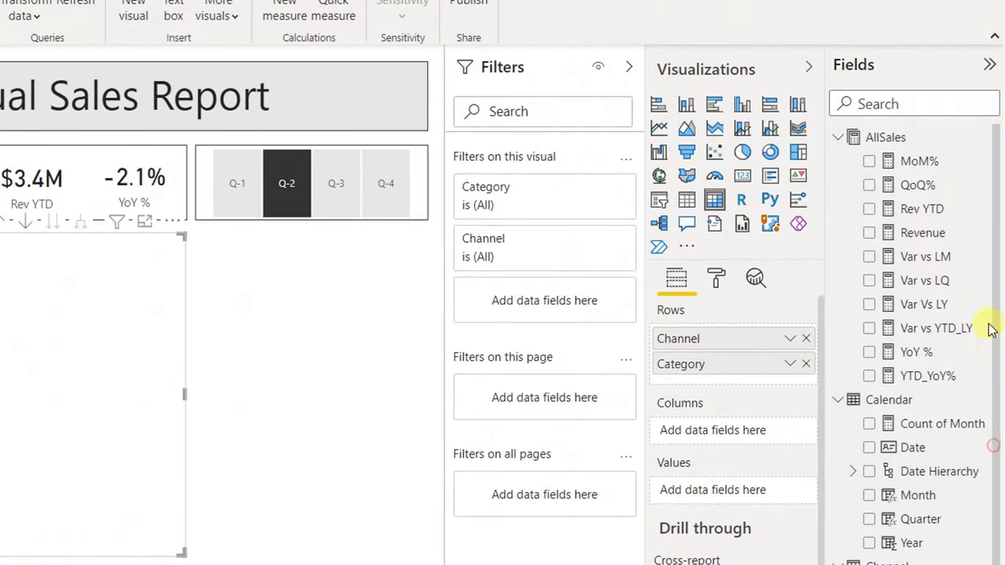
{"action": "left_click", "coordinate": [869, 232]}
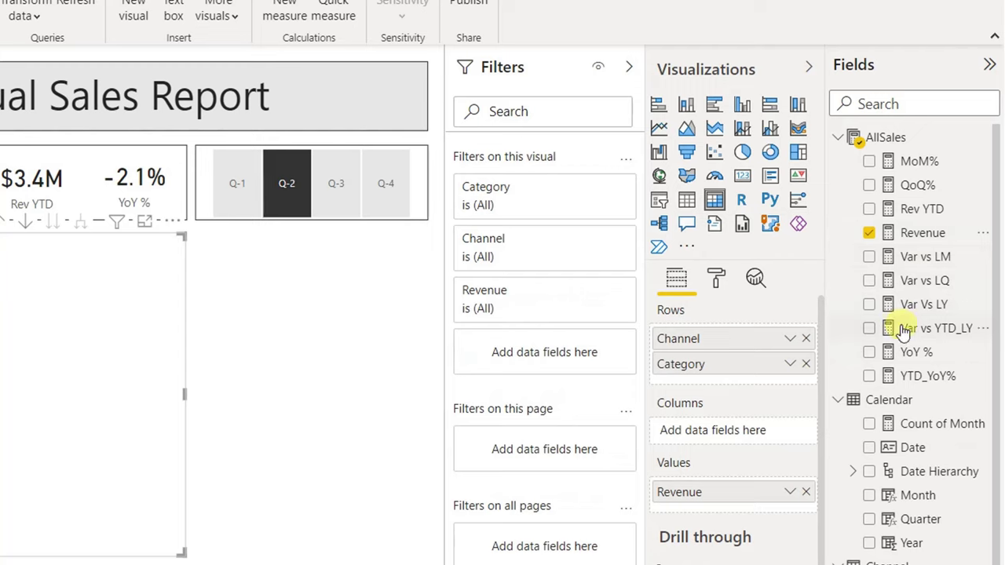
{"action": "left_click", "coordinate": [869, 305]}
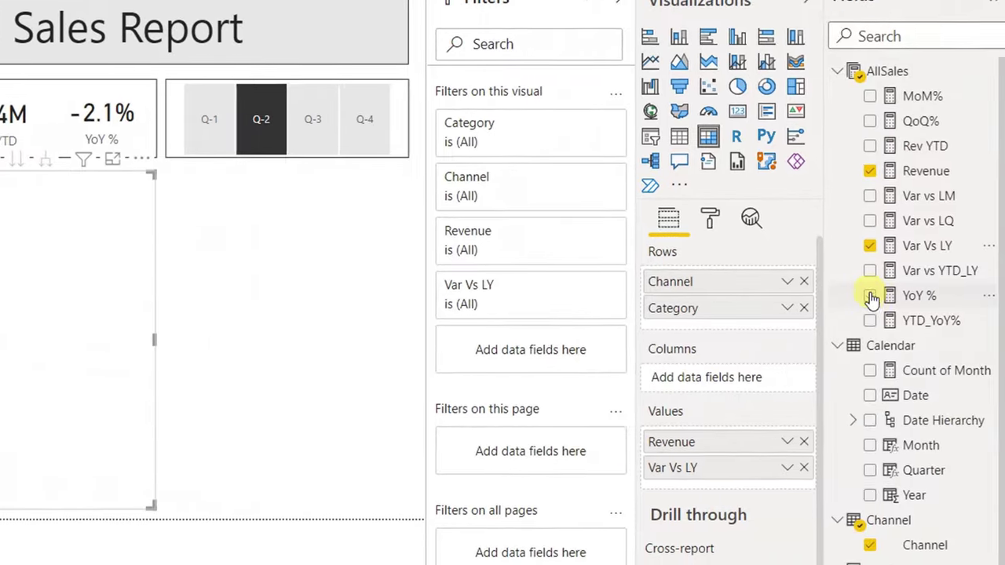
{"action": "left_click", "coordinate": [870, 298]}
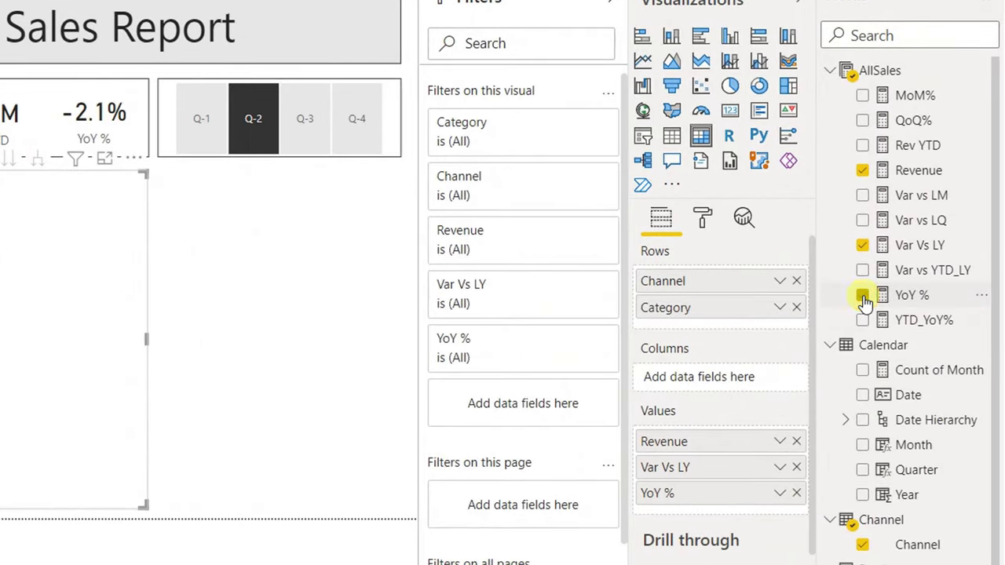
{"action": "left_click", "coordinate": [862, 145]}
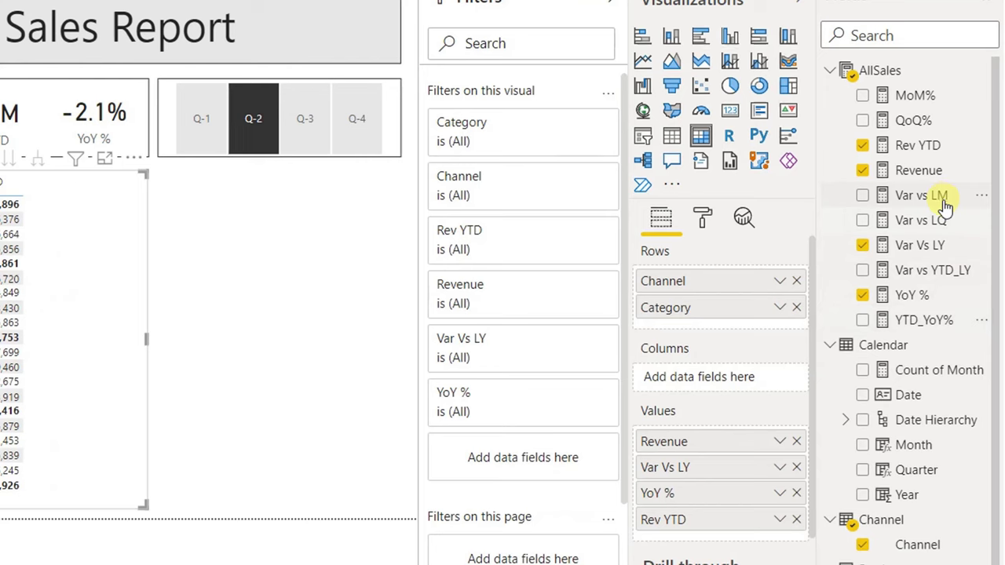
{"action": "left_click", "coordinate": [863, 273]}
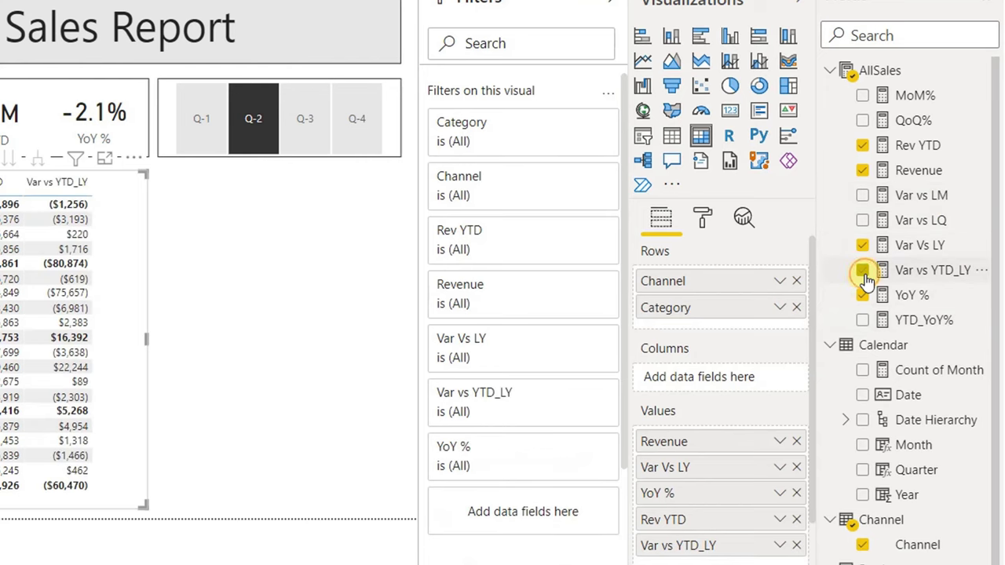
{"action": "left_click", "coordinate": [862, 319]}
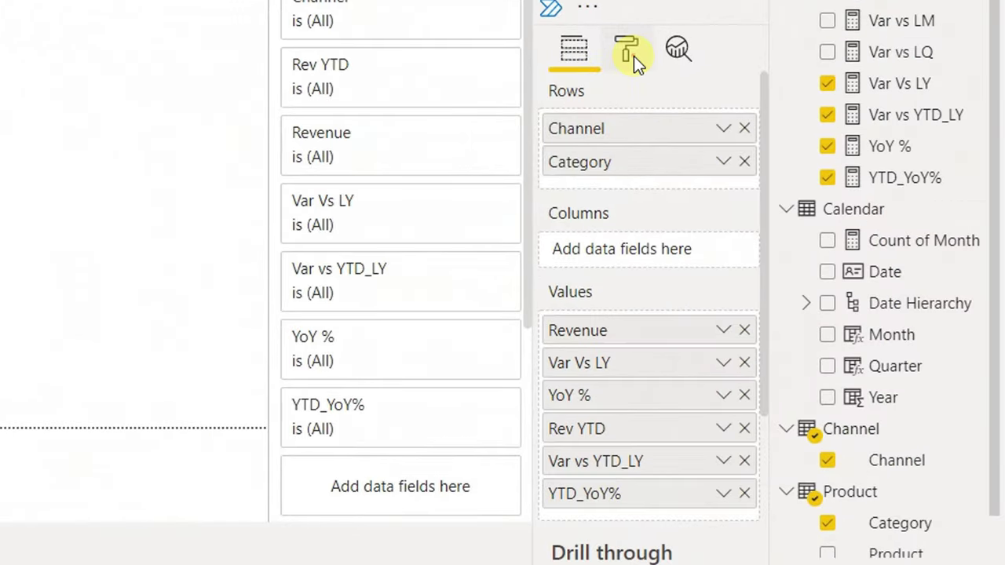
Step: Format the matrix's Revenue, Var Vs LY, Rev YTD and Var vs YTD_LY fields in Millions with two decimal places
{"action": "left_click", "coordinate": [634, 56]}
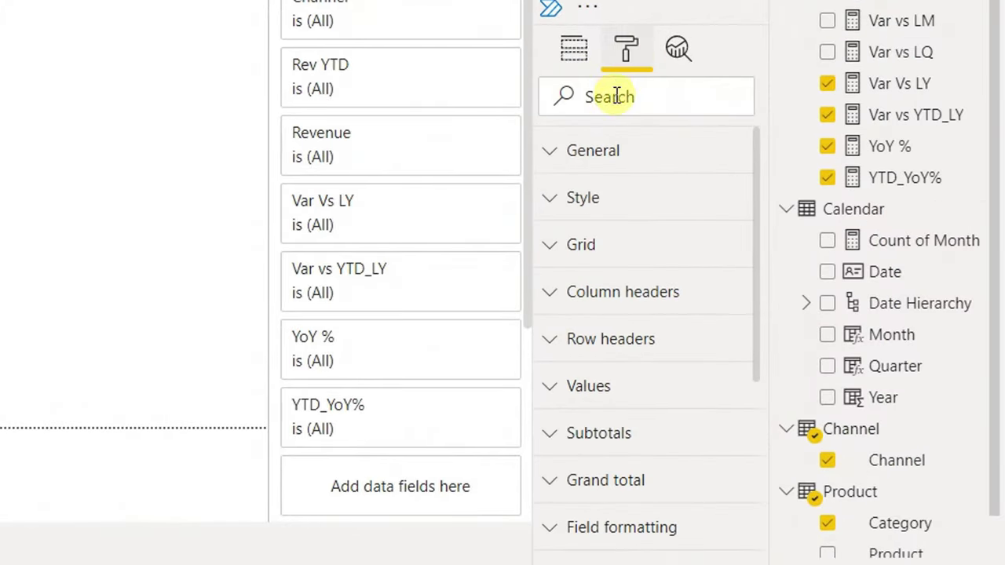
{"action": "scroll", "coordinate": [632, 271], "scroll_direction": "down", "scroll_amount": 1}
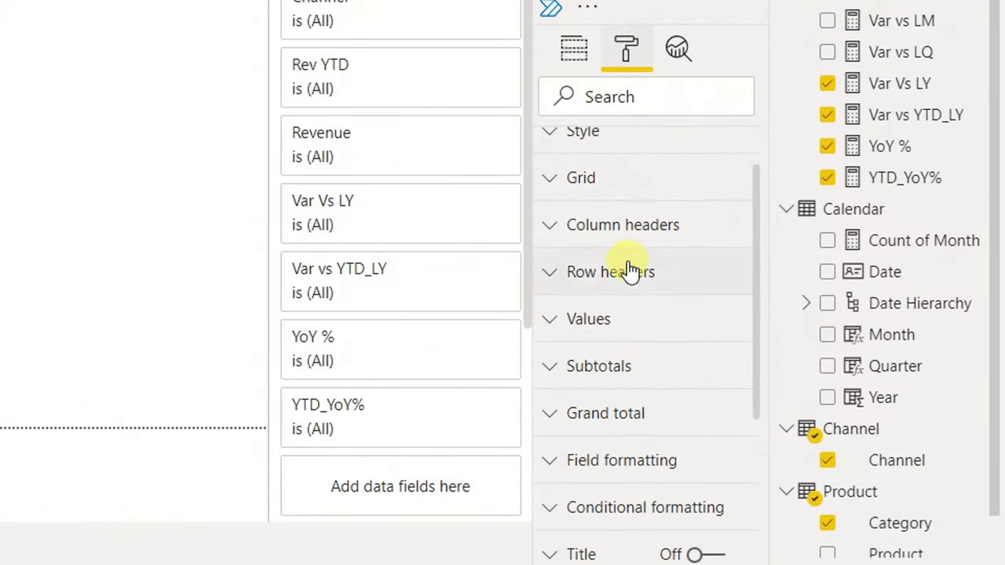
{"action": "left_click", "coordinate": [628, 463]}
{"action": "scroll", "coordinate": [654, 392], "scroll_direction": "down", "scroll_amount": 4}
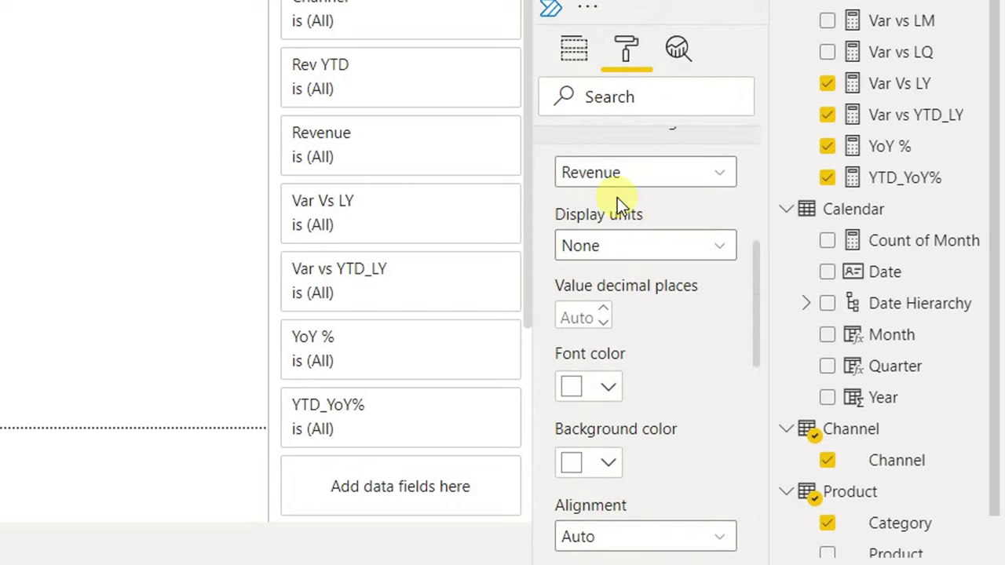
{"action": "left_click", "coordinate": [718, 173]}
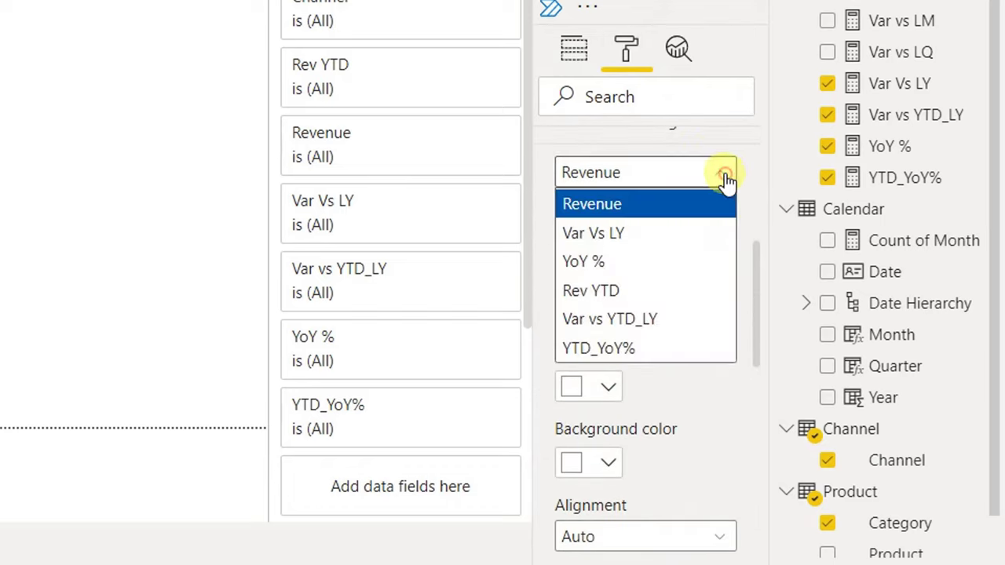
{"action": "left_click", "coordinate": [650, 207]}
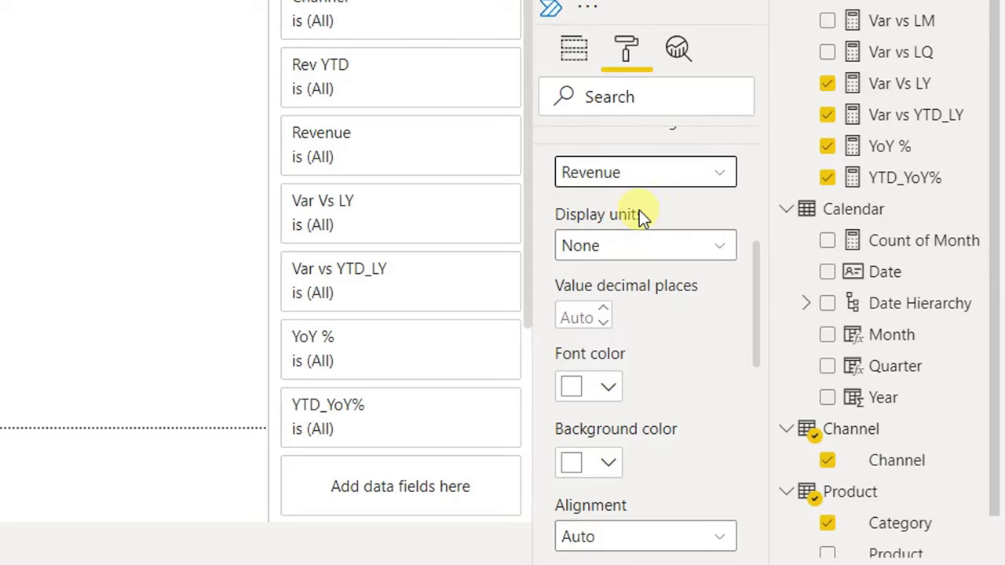
{"action": "left_click", "coordinate": [704, 251]}
{"action": "left_click", "coordinate": [644, 336]}
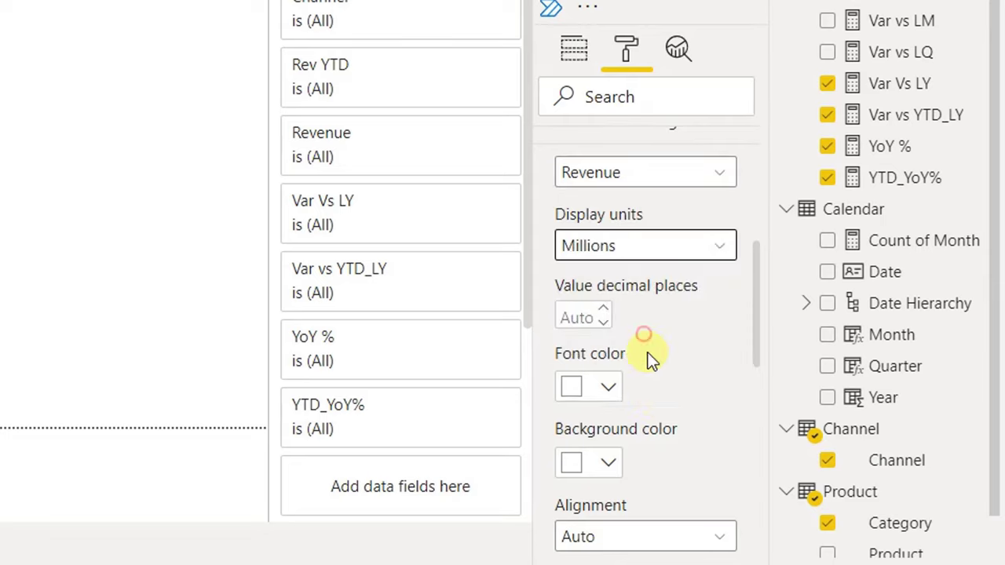
{"action": "left_click", "coordinate": [607, 314]}
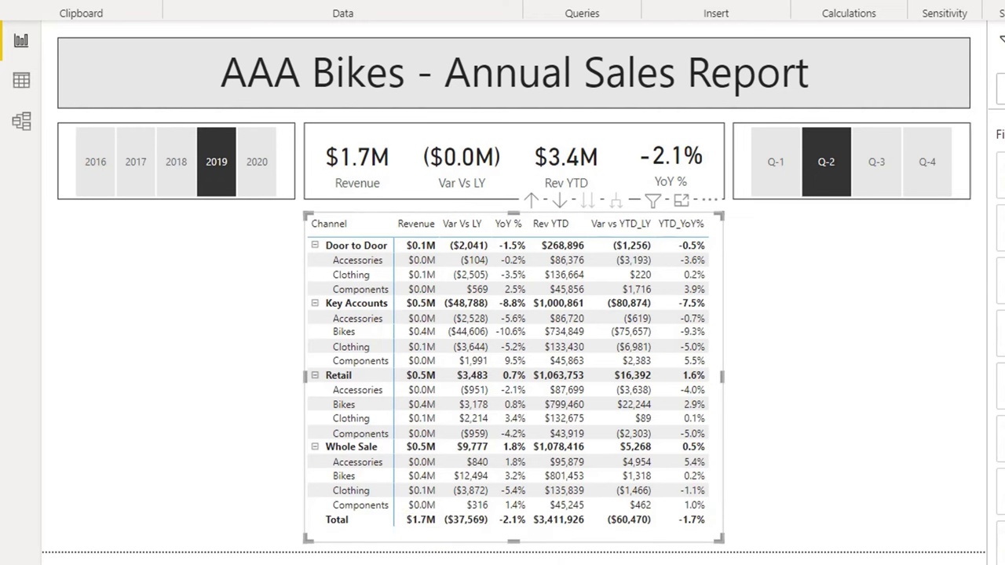
{"action": "left_click", "coordinate": [994, 530]}
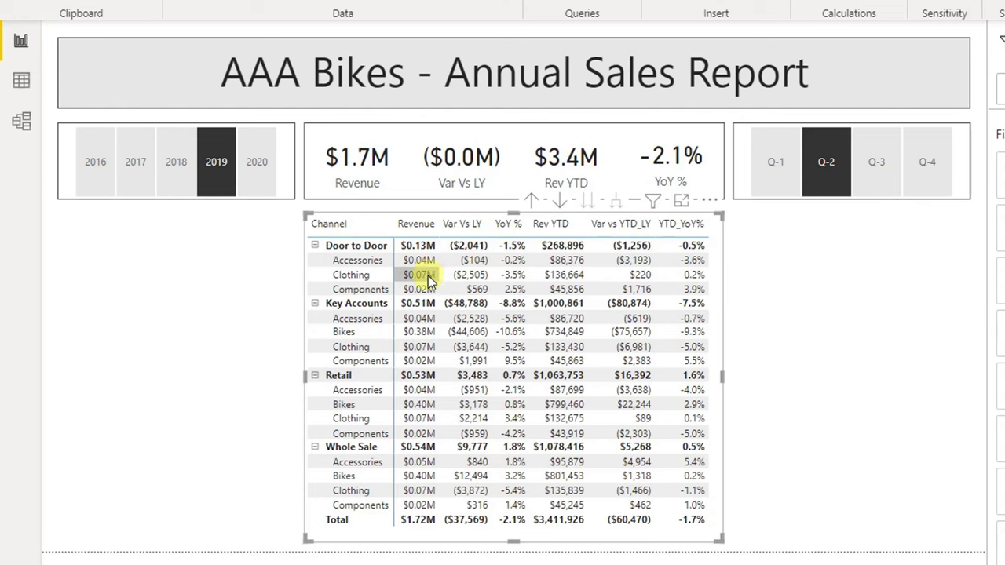
{"action": "left_click", "coordinate": [785, 323]}
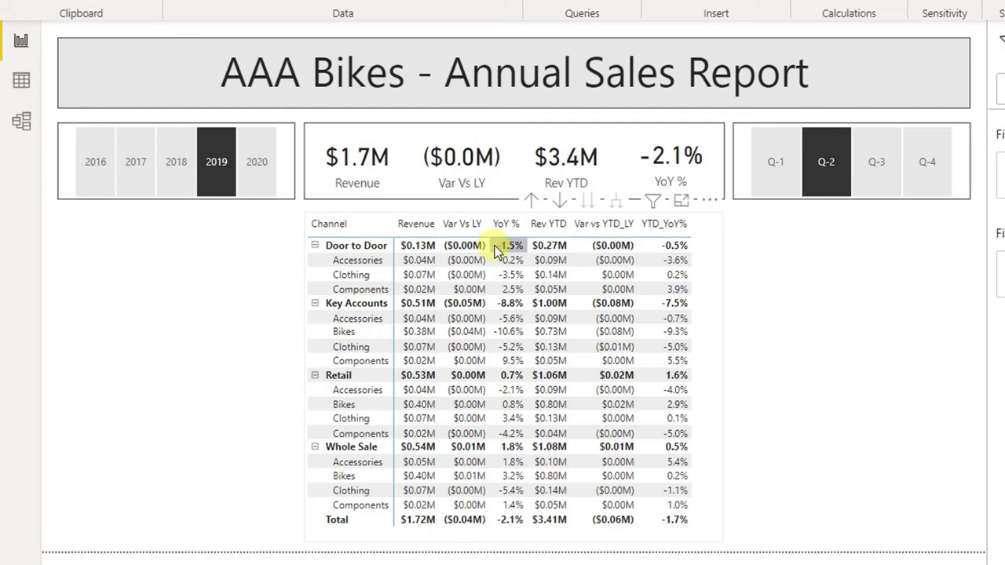
Step: Turn on the border around the matrix and deselect it
{"action": "left_click", "coordinate": [389, 214]}
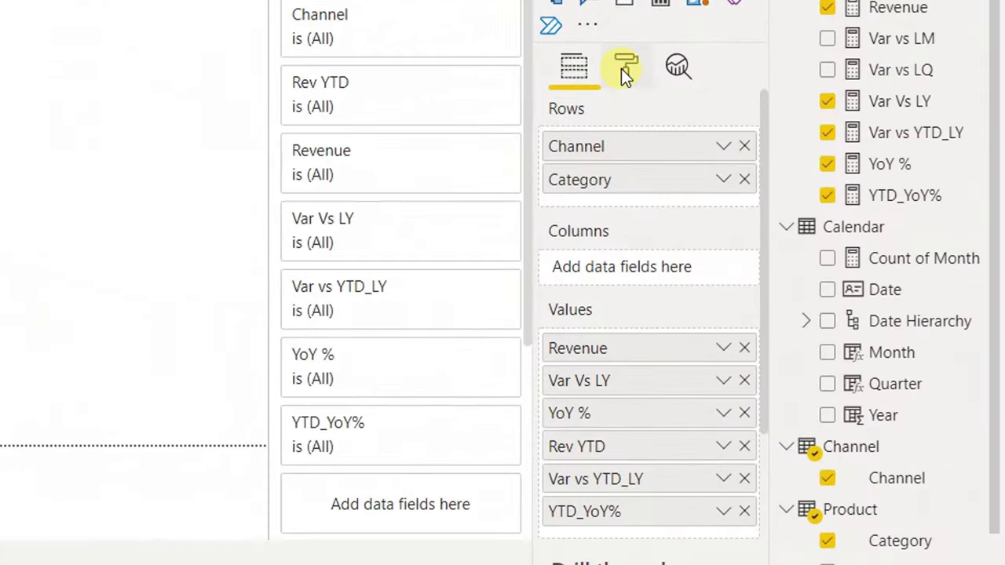
{"action": "left_click", "coordinate": [625, 70]}
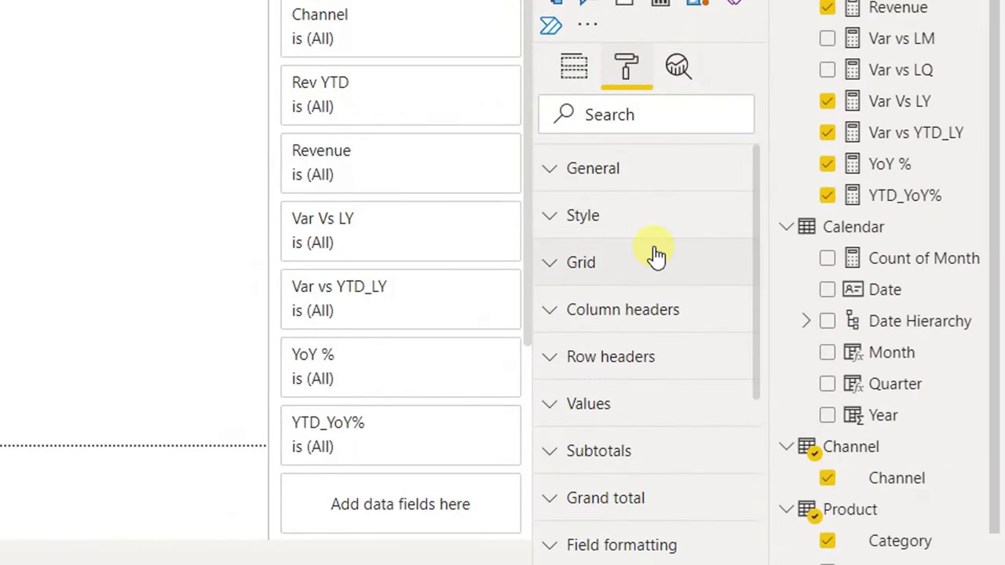
{"action": "scroll", "coordinate": [646, 314], "scroll_direction": "down", "scroll_amount": 5}
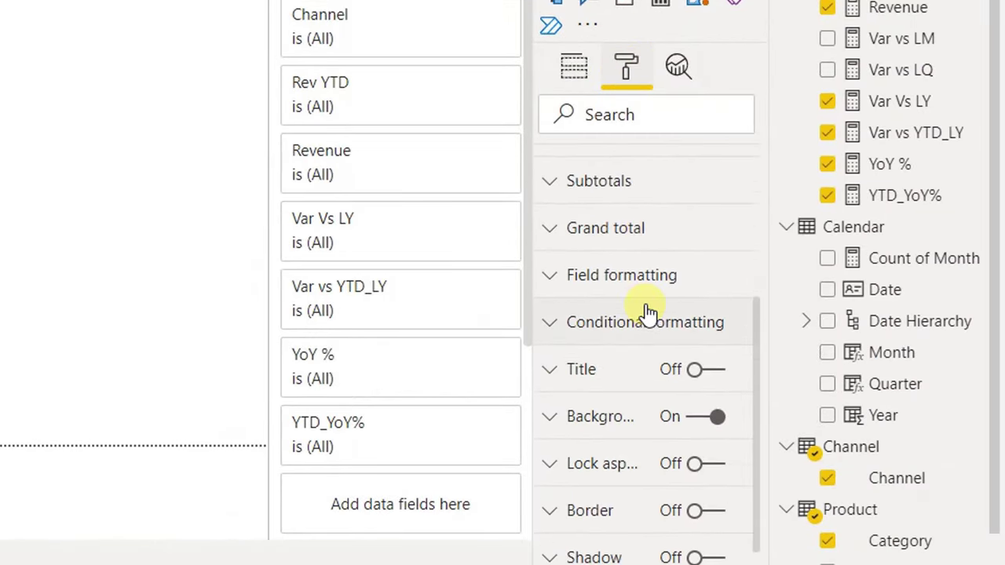
{"action": "left_click", "coordinate": [708, 511]}
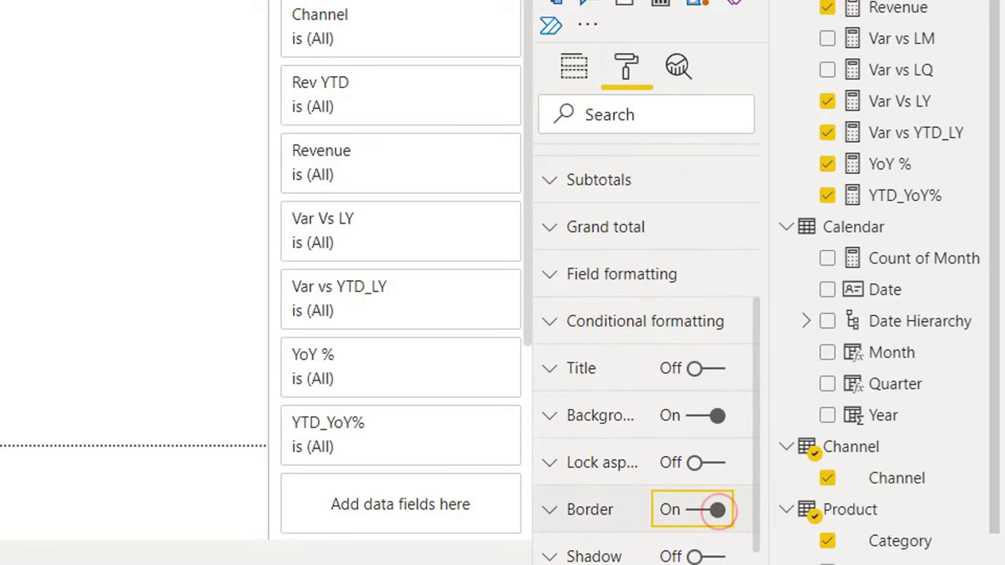
{"action": "left_click", "coordinate": [15, 220]}
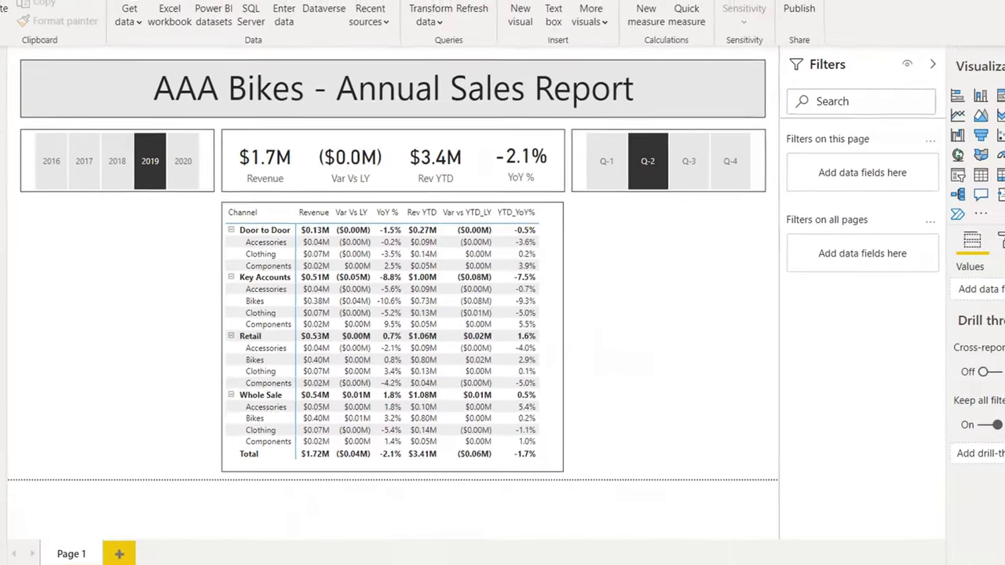
Step: Insert a donut chart below the Year slicer with Revenue as values and Category and Product as legend, and turn on its border
{"action": "left_click", "coordinate": [960, 139]}
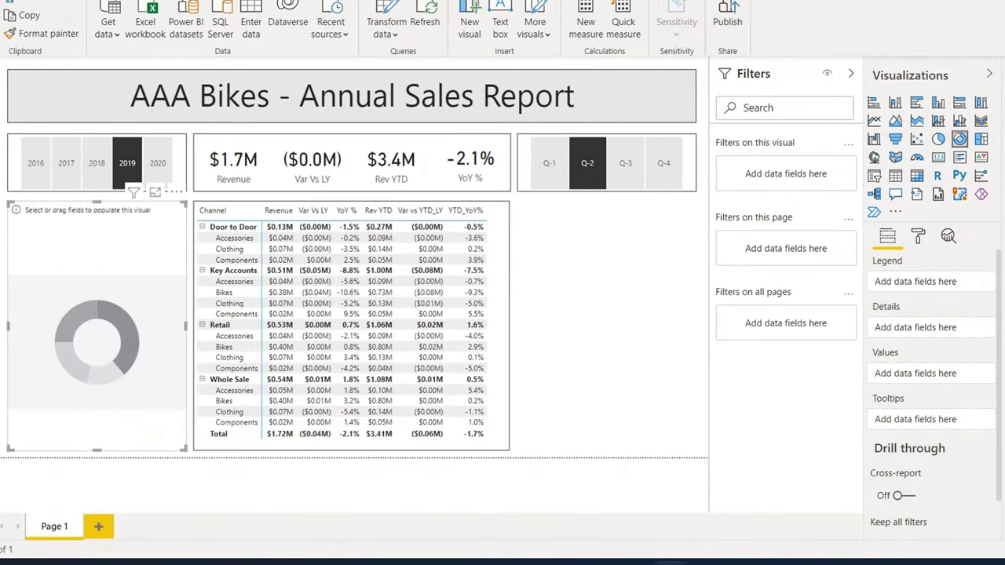
{"action": "left_click_drag", "start_coordinate": [998, 205], "coordinate": [116, 326]}
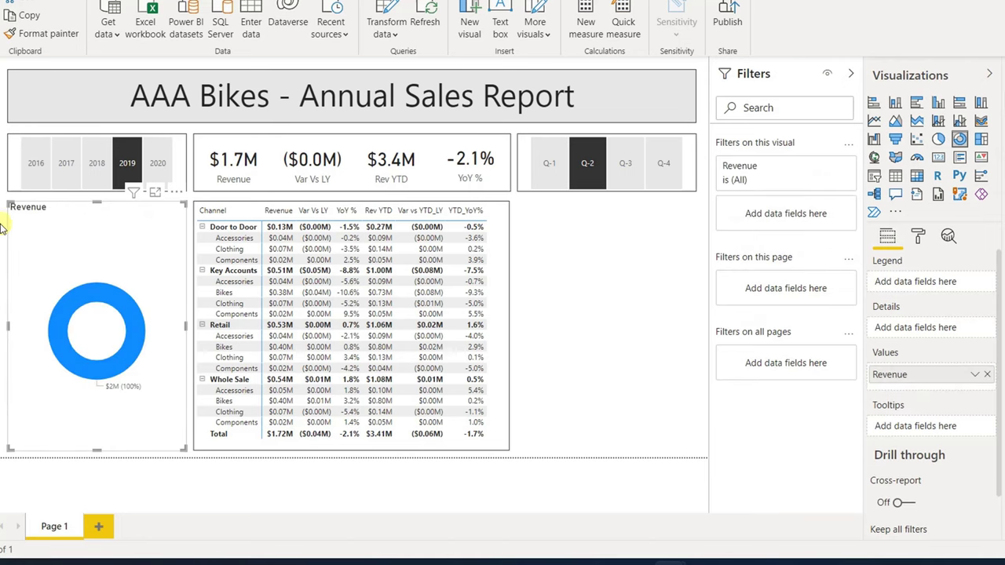
{"action": "left_click_drag", "start_coordinate": [999, 472], "coordinate": [966, 288]}
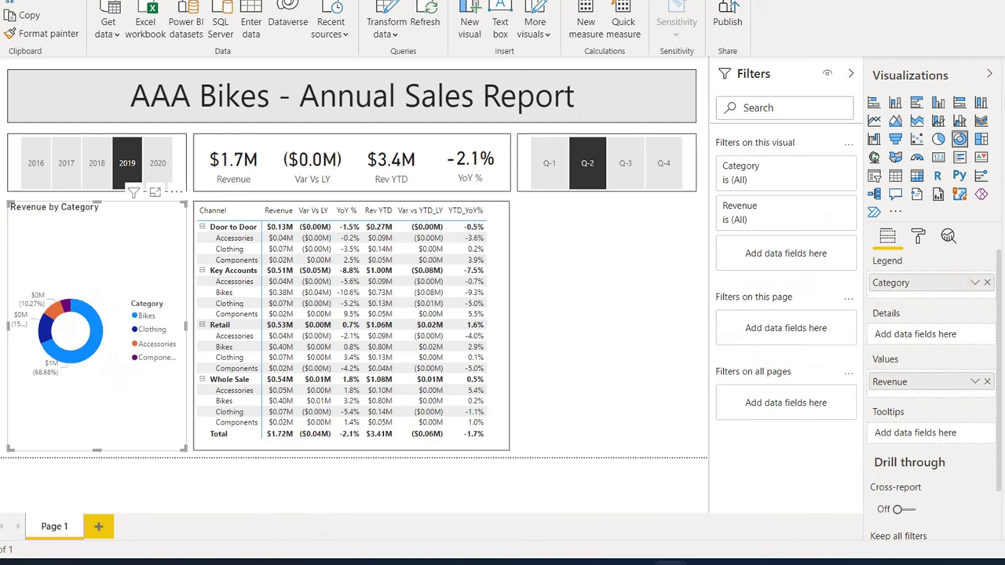
{"action": "left_click_drag", "start_coordinate": [1001, 396], "coordinate": [960, 302]}
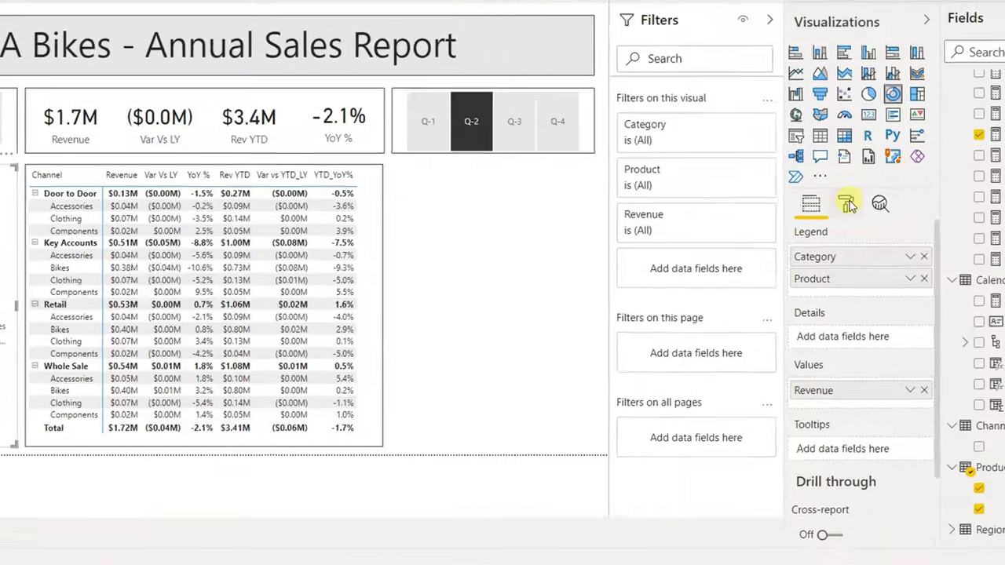
{"action": "left_click", "coordinate": [848, 205]}
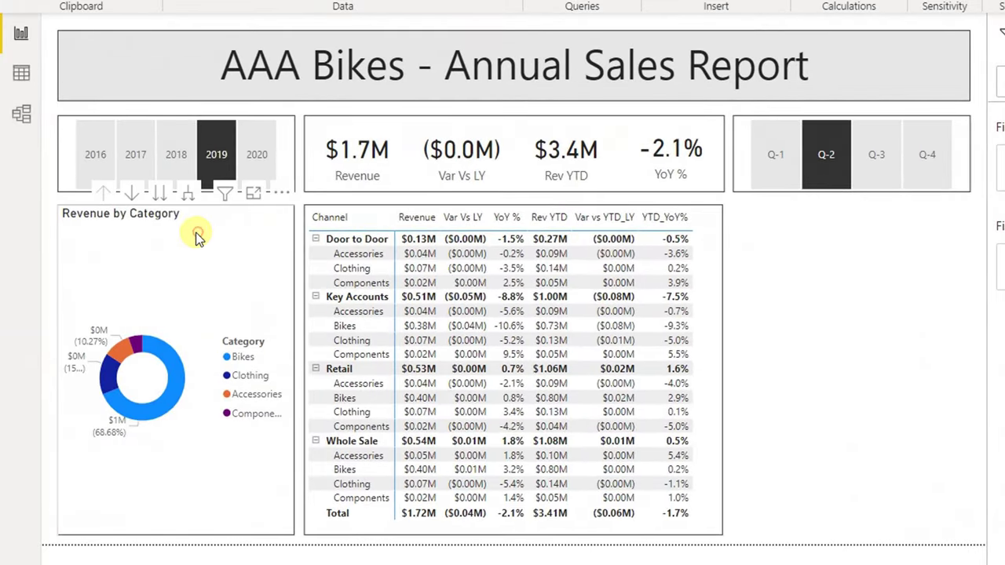
Step: Set the donut chart's legend position to Bottom center
{"action": "left_click", "coordinate": [195, 229]}
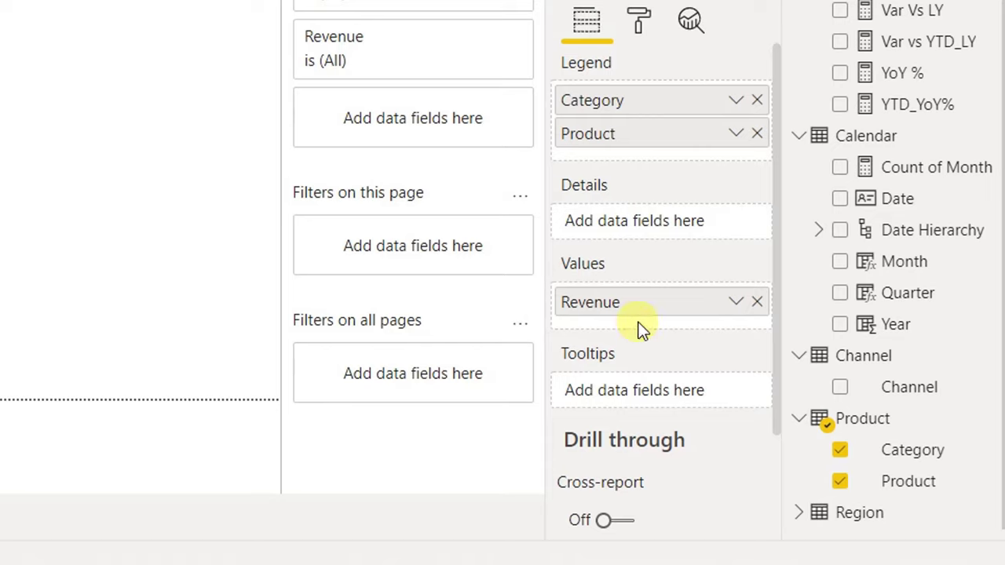
{"action": "left_click", "coordinate": [640, 26]}
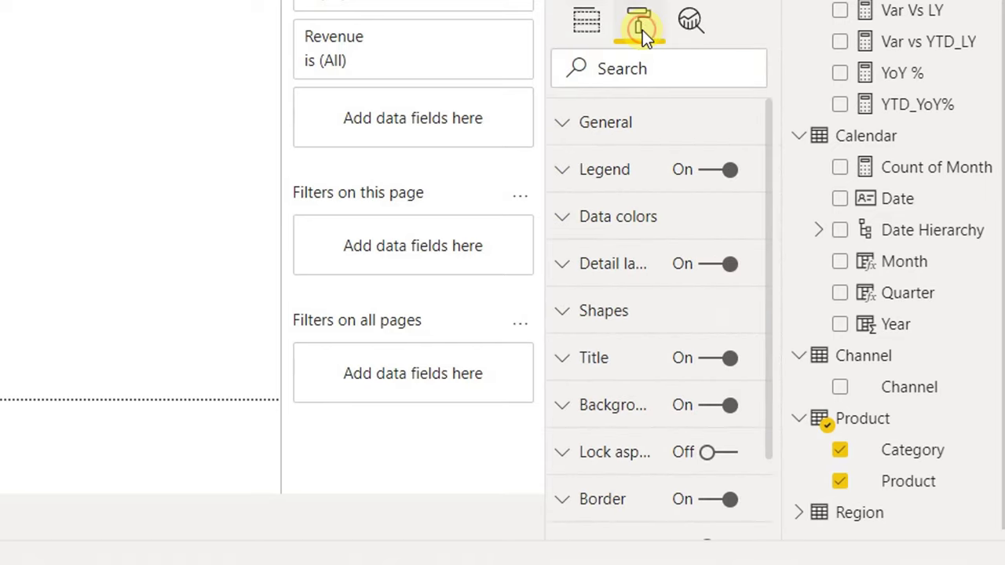
{"action": "left_click", "coordinate": [562, 175]}
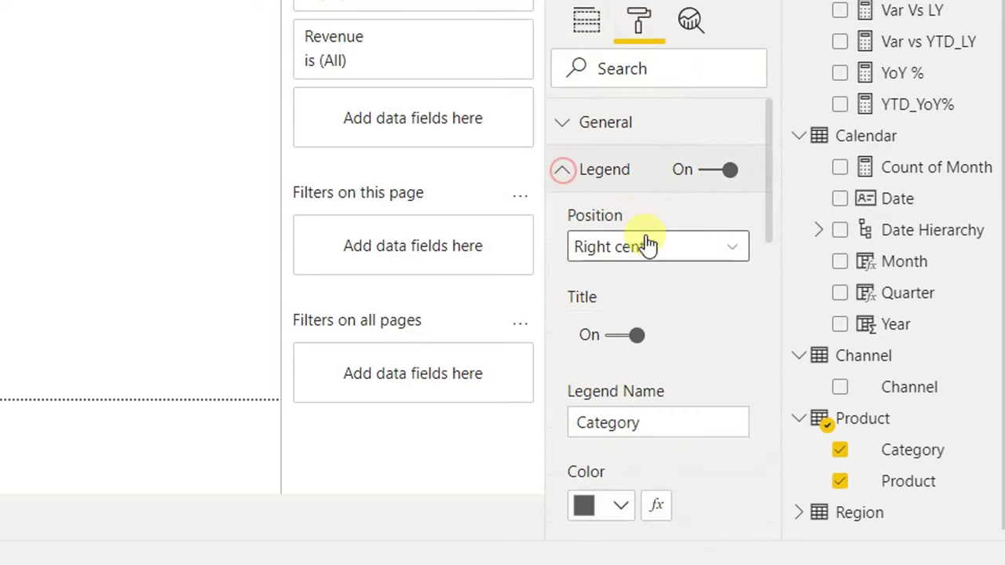
{"action": "left_click", "coordinate": [651, 247]}
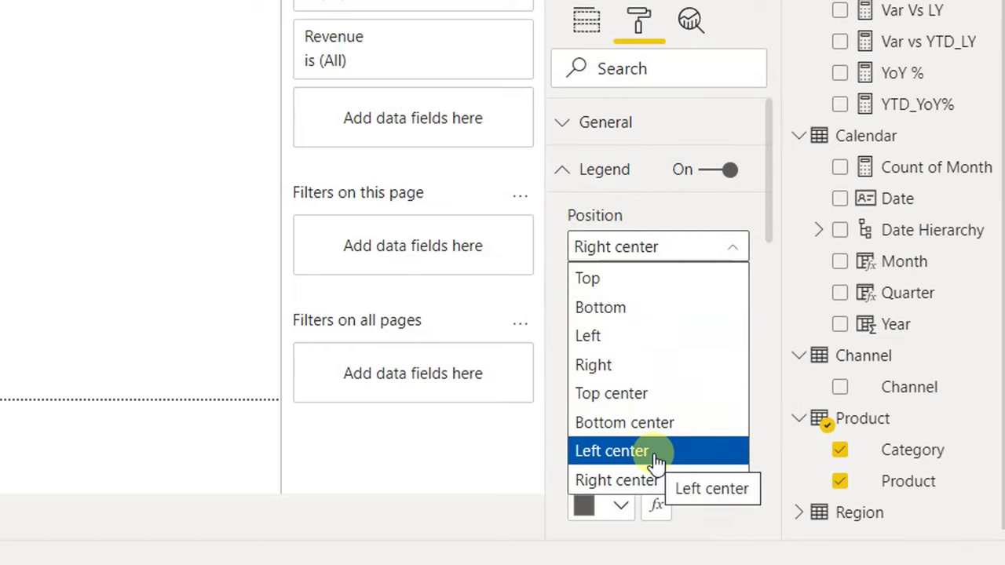
{"action": "left_click", "coordinate": [656, 424]}
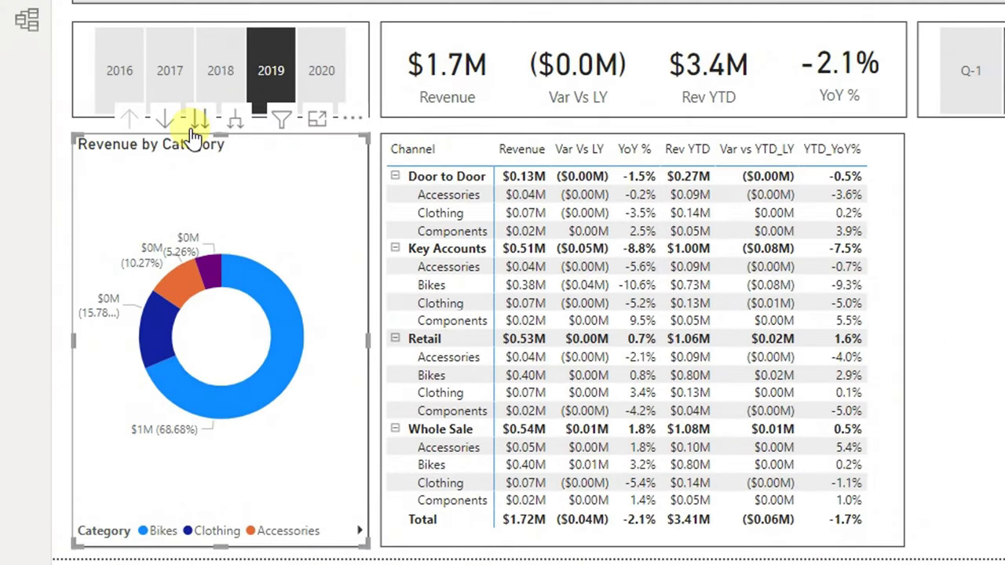
Step: Switch the donut chart to the Product level and back to Category, and turn on its drill-down mode
{"action": "left_click", "coordinate": [199, 119]}
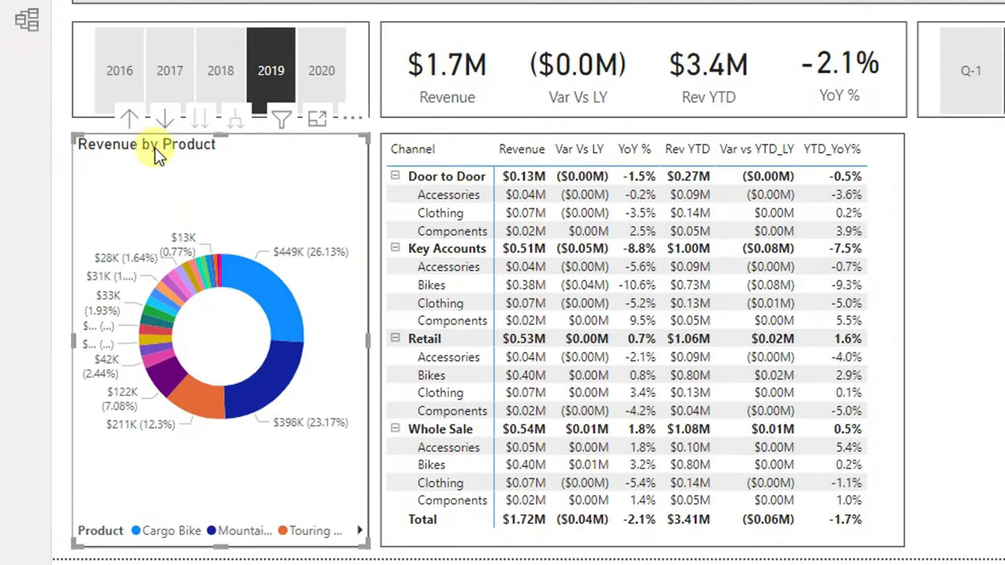
{"action": "left_click", "coordinate": [127, 117]}
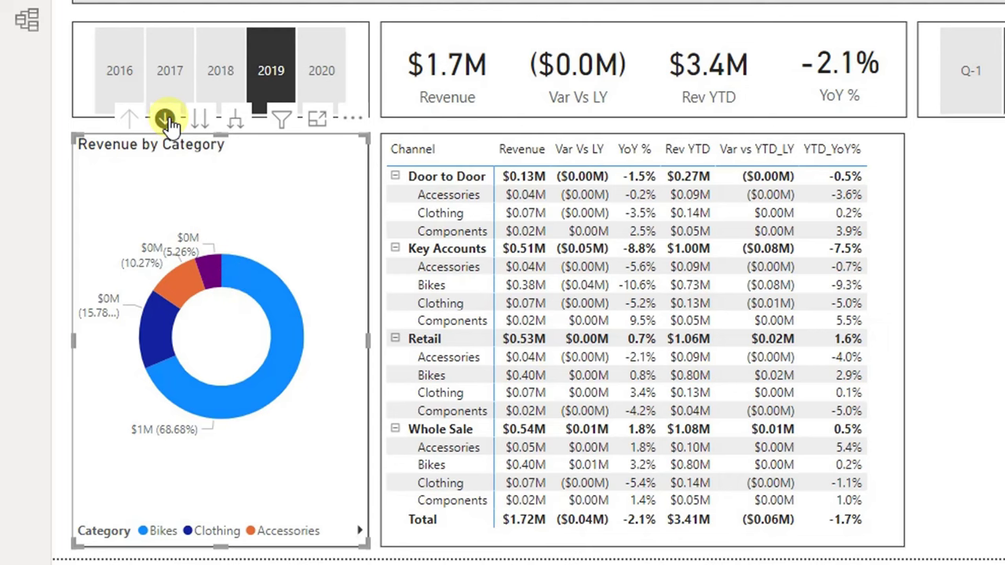
Step: Drill into the donut chart's Bikes slice to view its products, return to the Category level, and repeat once
{"action": "left_click", "coordinate": [271, 317]}
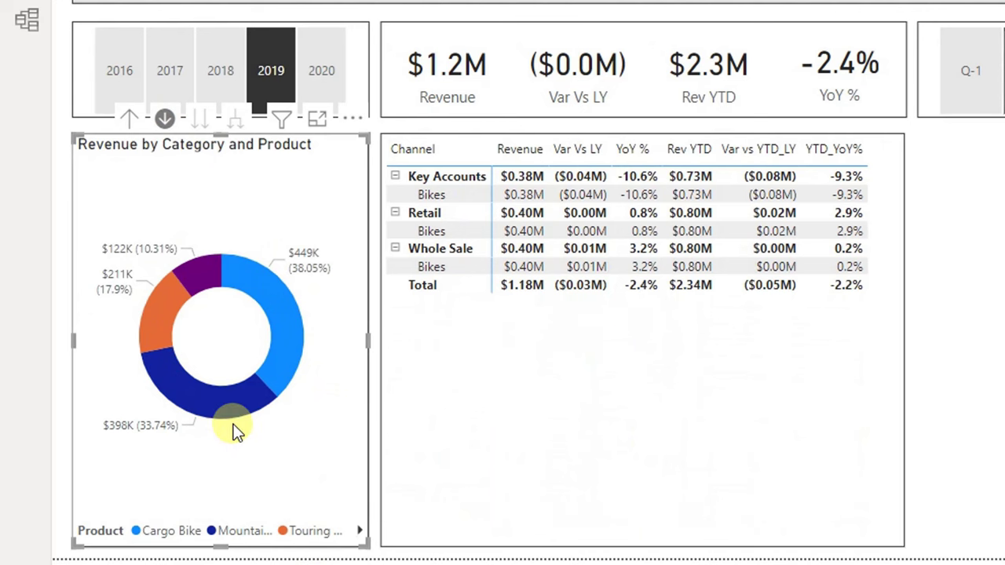
{"action": "left_click", "coordinate": [278, 318]}
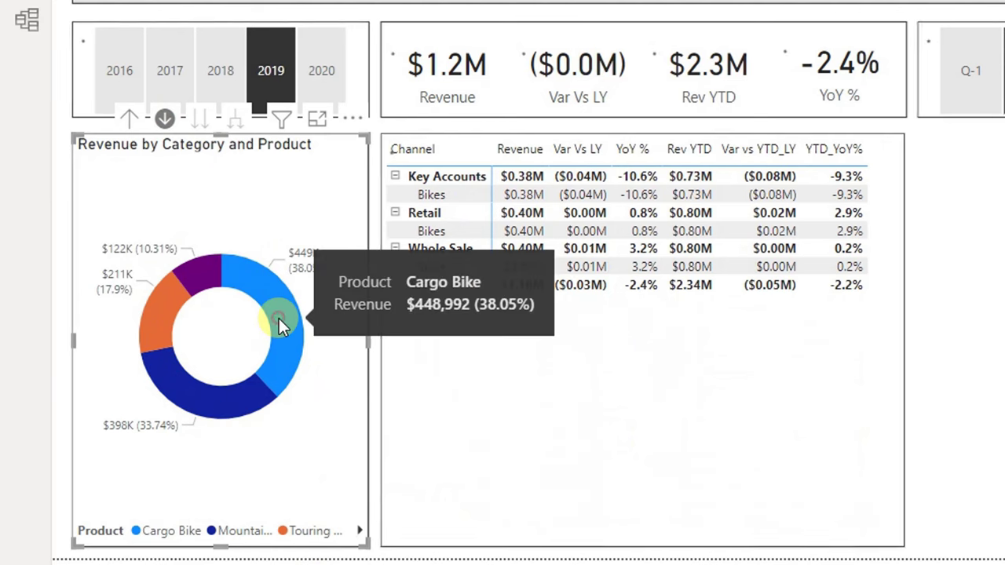
{"action": "left_click", "coordinate": [129, 118]}
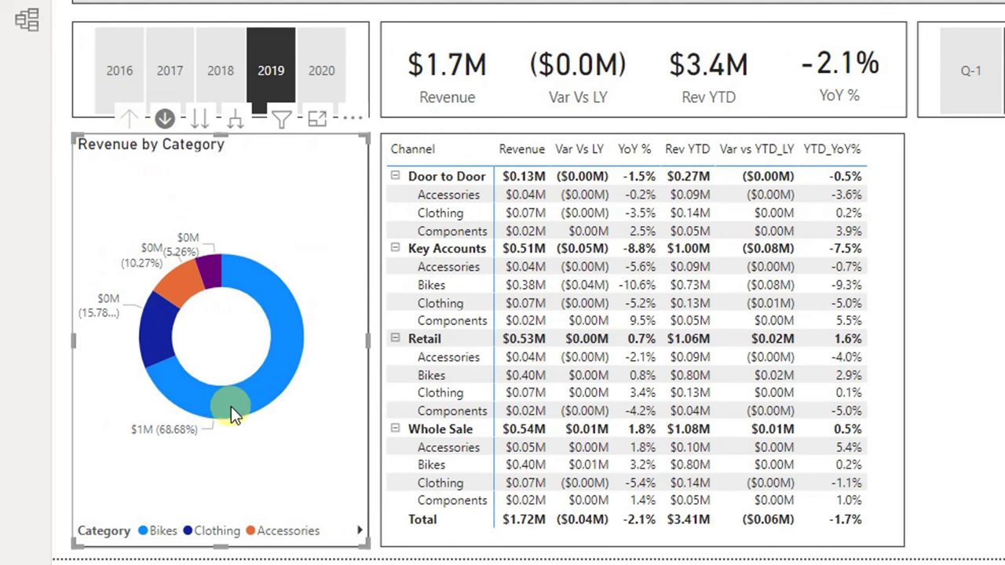
{"action": "left_click", "coordinate": [264, 390]}
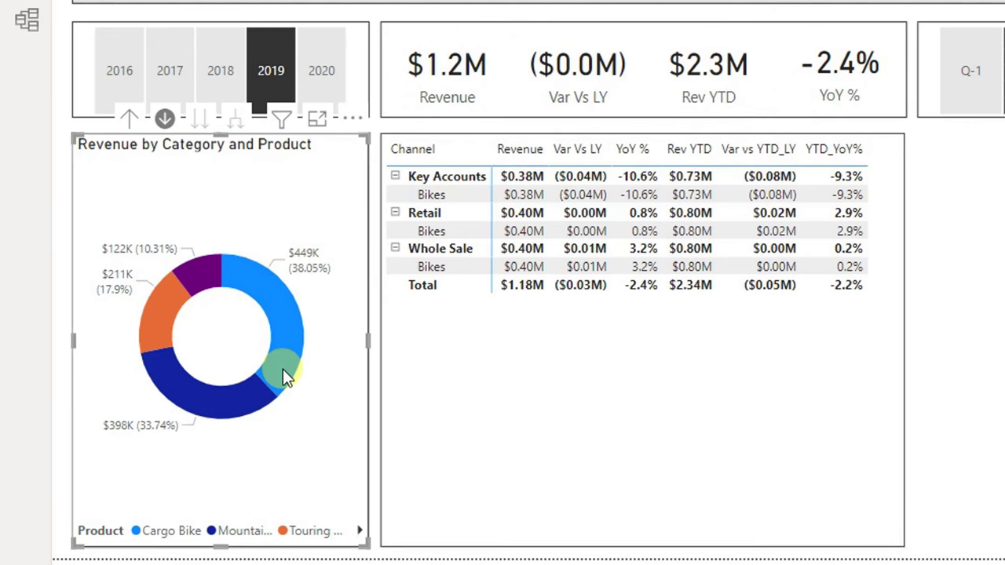
{"action": "left_click", "coordinate": [127, 119]}
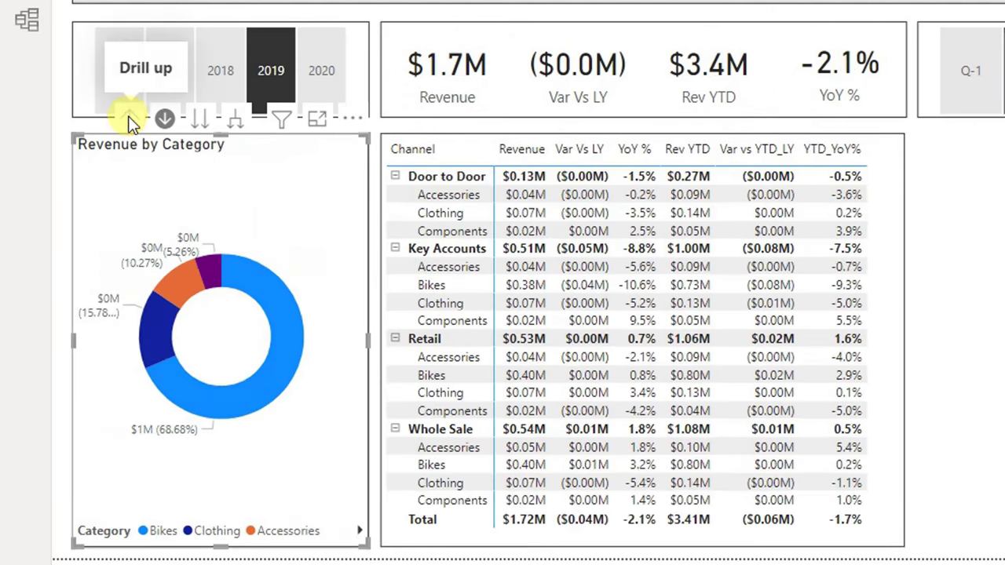
{"action": "mouse_move", "coordinate": [279, 400]}
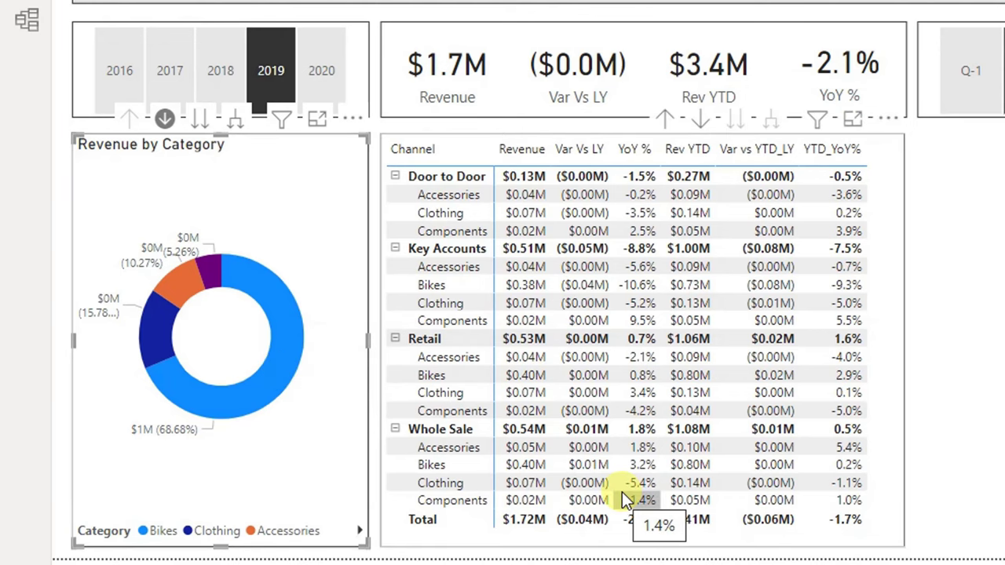
{"action": "mouse_move", "coordinate": [268, 310]}
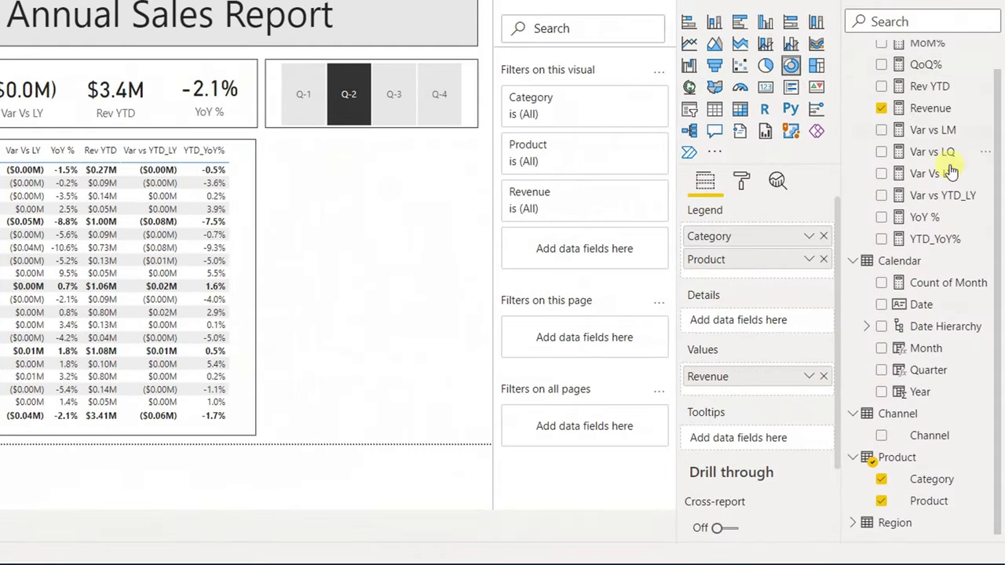
Step: Add YoY % and Var Vs LY to the donut chart's tooltips and set the Year slicer to 2018
{"action": "left_click_drag", "start_coordinate": [941, 223], "coordinate": [781, 444]}
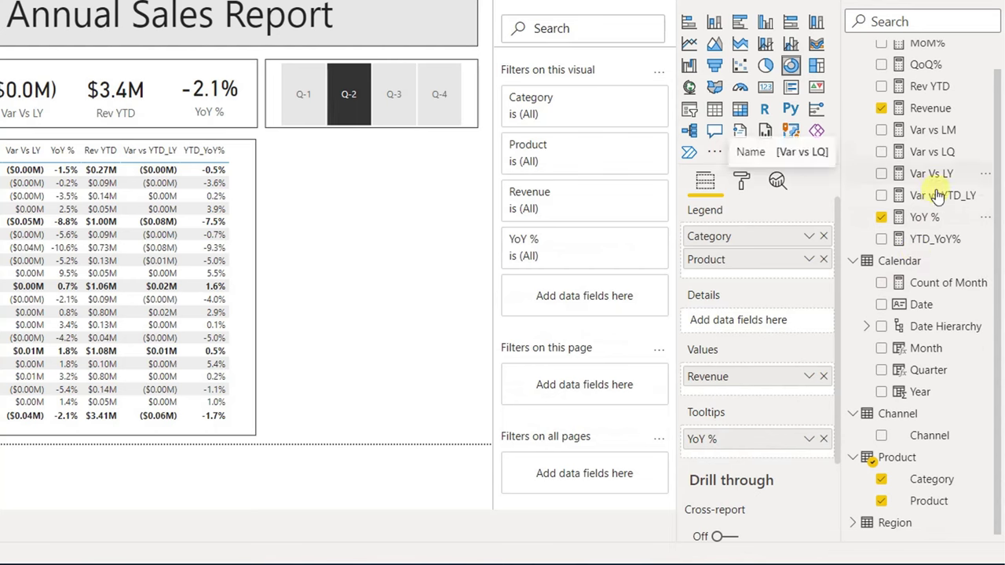
{"action": "left_click_drag", "start_coordinate": [928, 177], "coordinate": [796, 449]}
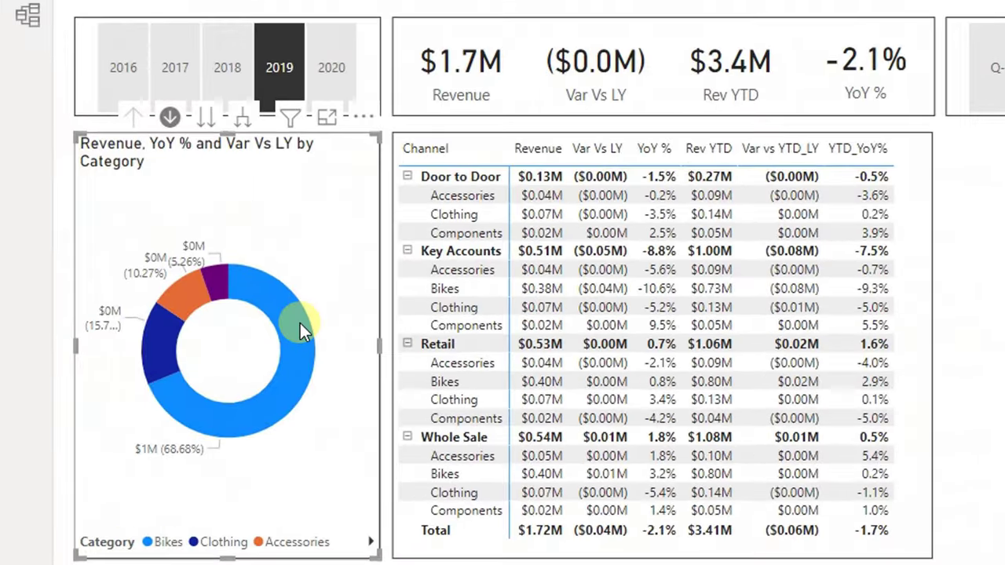
{"action": "mouse_move", "coordinate": [302, 329]}
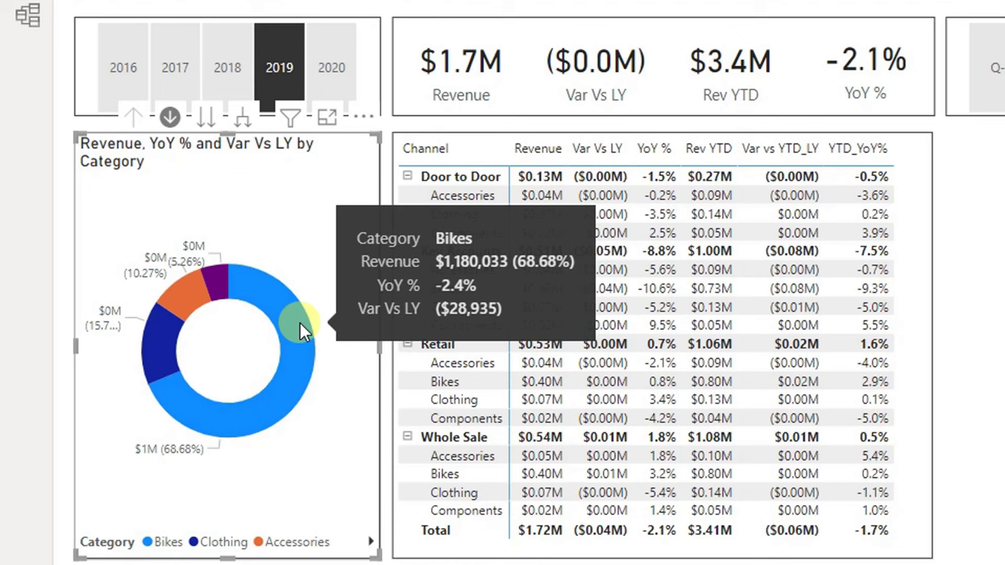
{"action": "left_click", "coordinate": [228, 68]}
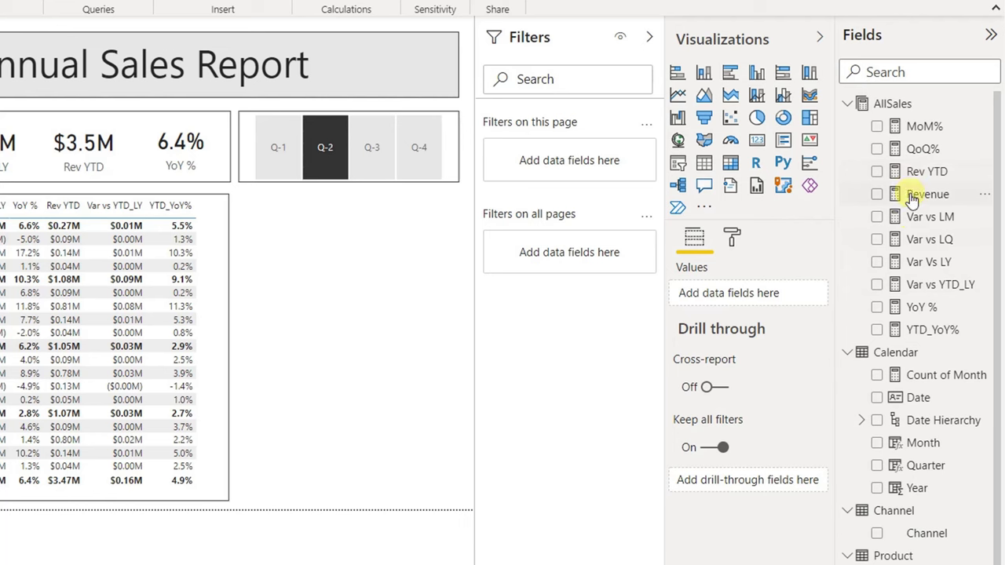
Step: Insert a clustered bar chart below the Quarter slicer with Revenue as values and Region on the axis
{"action": "left_click_drag", "start_coordinate": [910, 197], "coordinate": [411, 306]}
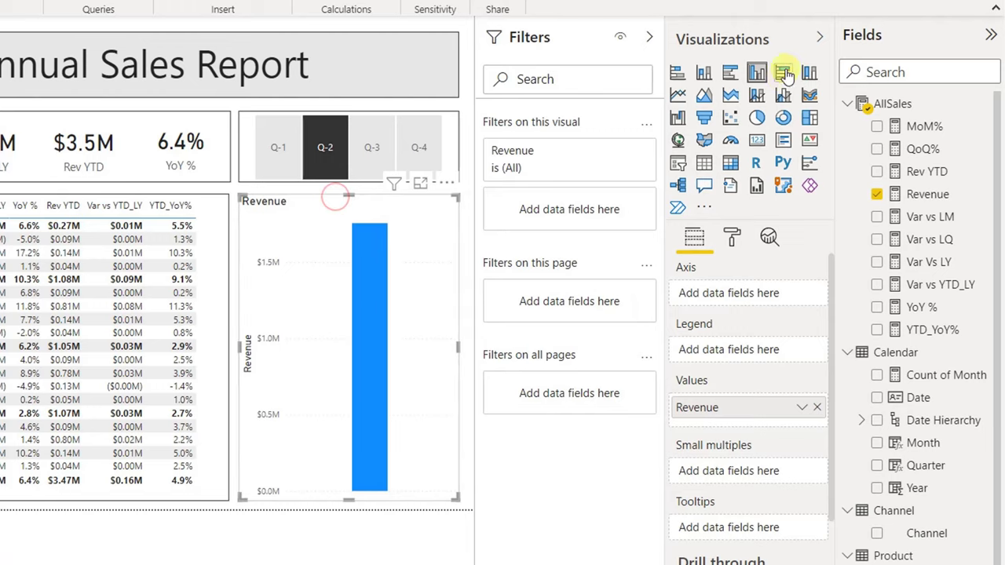
{"action": "left_click", "coordinate": [733, 76]}
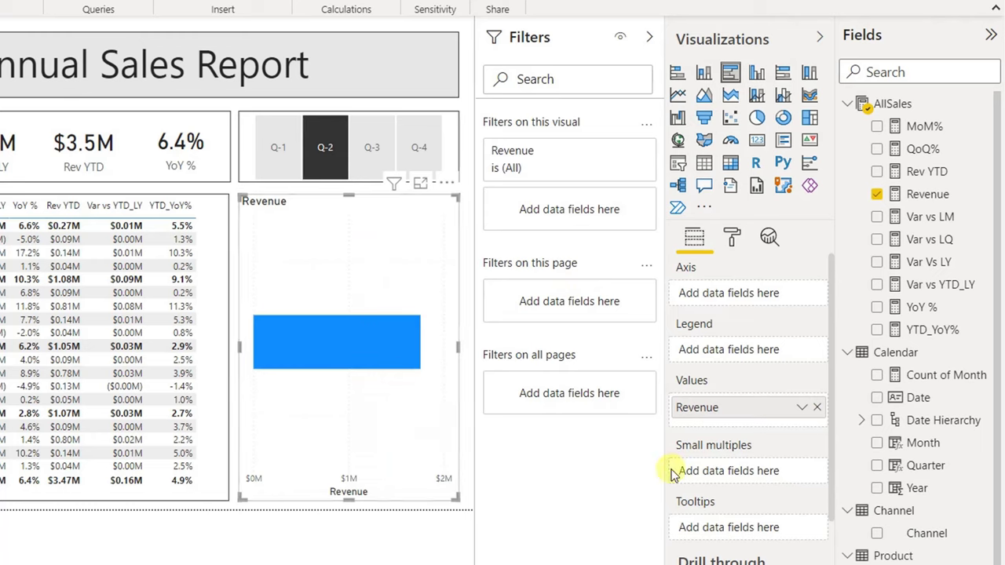
{"action": "scroll", "coordinate": [903, 518], "scroll_direction": "down", "scroll_amount": 1}
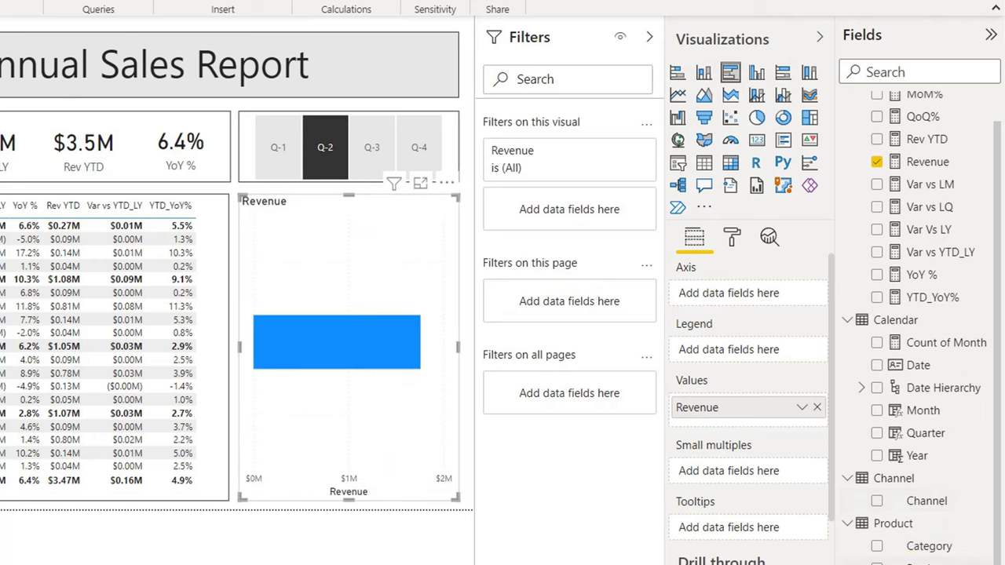
{"action": "scroll", "coordinate": [931, 546], "scroll_direction": "down", "scroll_amount": 1}
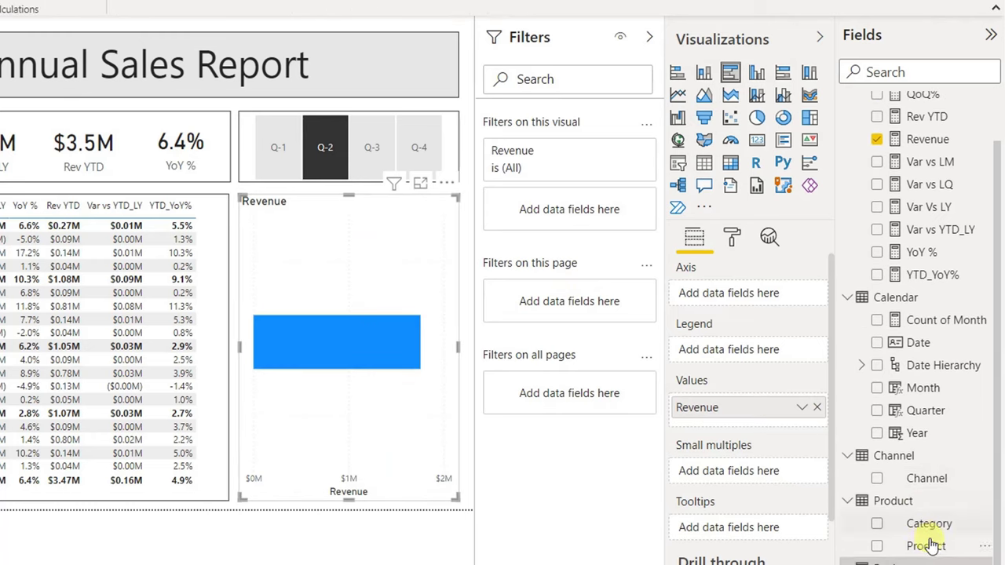
{"action": "left_click_drag", "start_coordinate": [887, 561], "coordinate": [448, 395]}
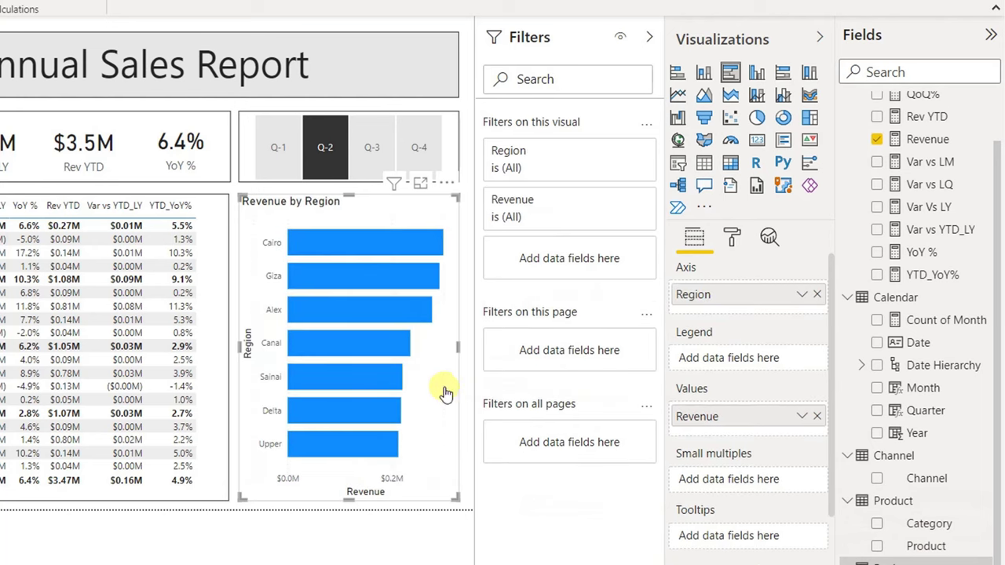
{"action": "mouse_move", "coordinate": [373, 465]}
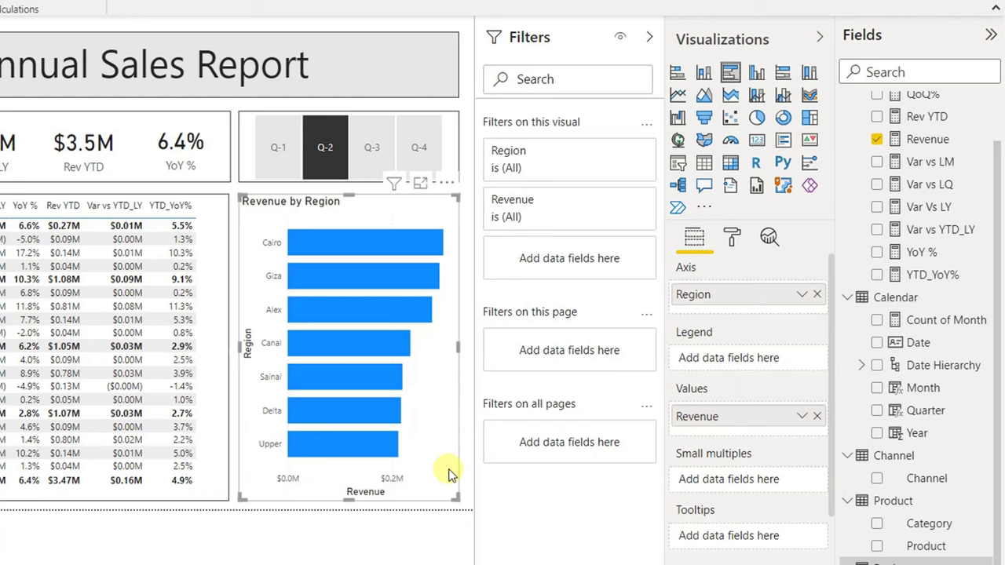
Step: Turn on the border and data labels of the Revenue by Region bar chart
{"action": "left_click", "coordinate": [731, 235]}
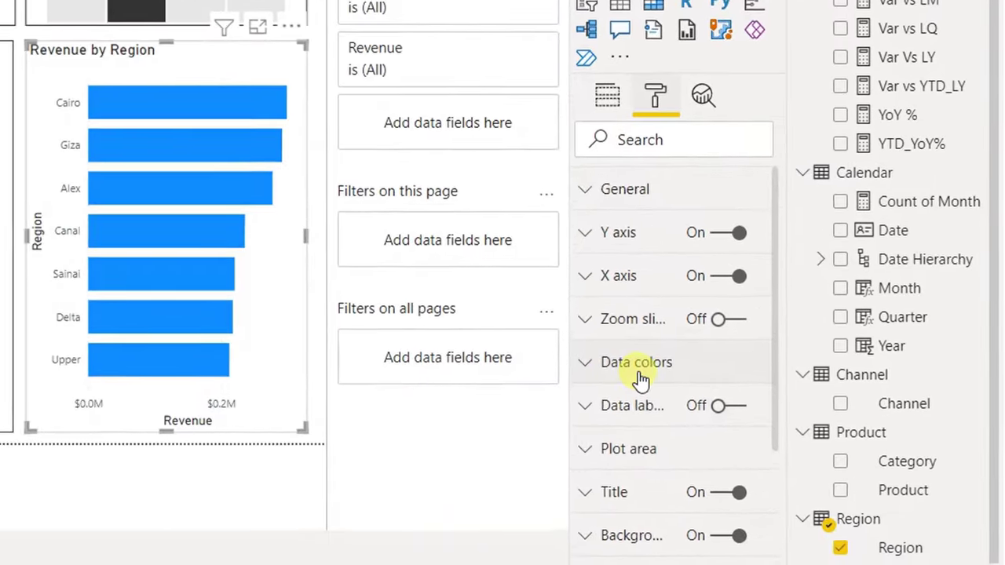
{"action": "scroll", "coordinate": [725, 463], "scroll_direction": "down", "scroll_amount": 1}
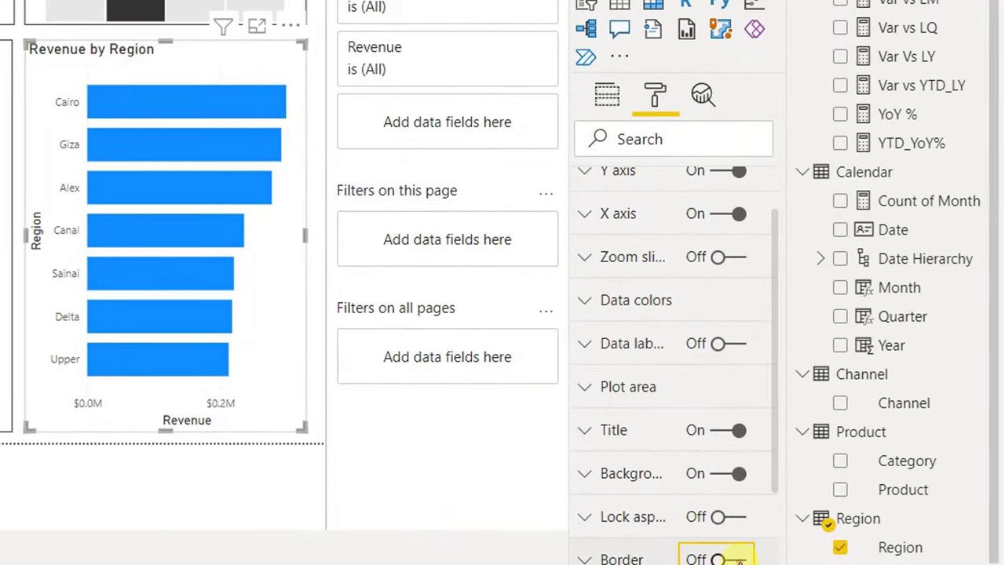
{"action": "left_click", "coordinate": [738, 559]}
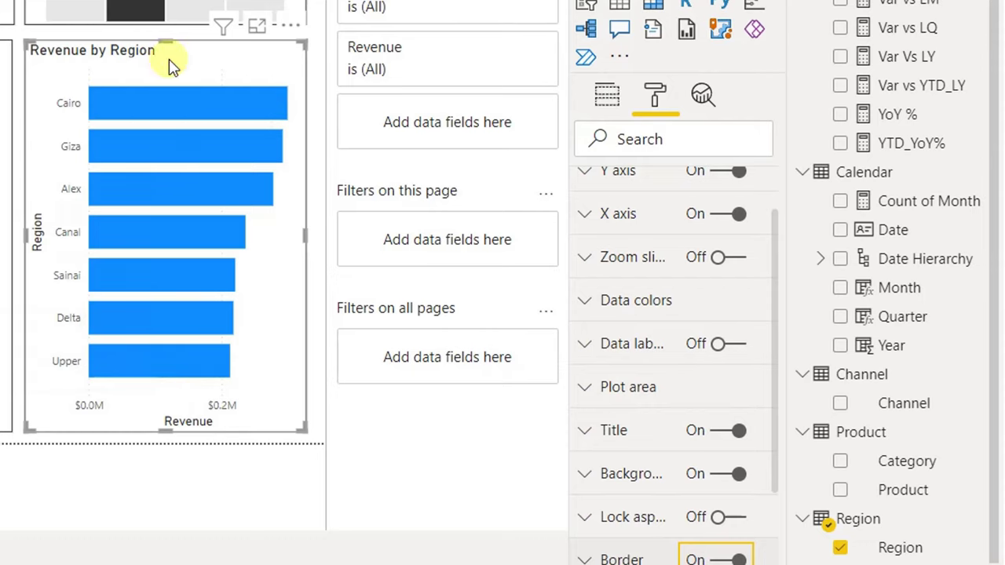
{"action": "scroll", "coordinate": [700, 353], "scroll_direction": "up", "scroll_amount": 1}
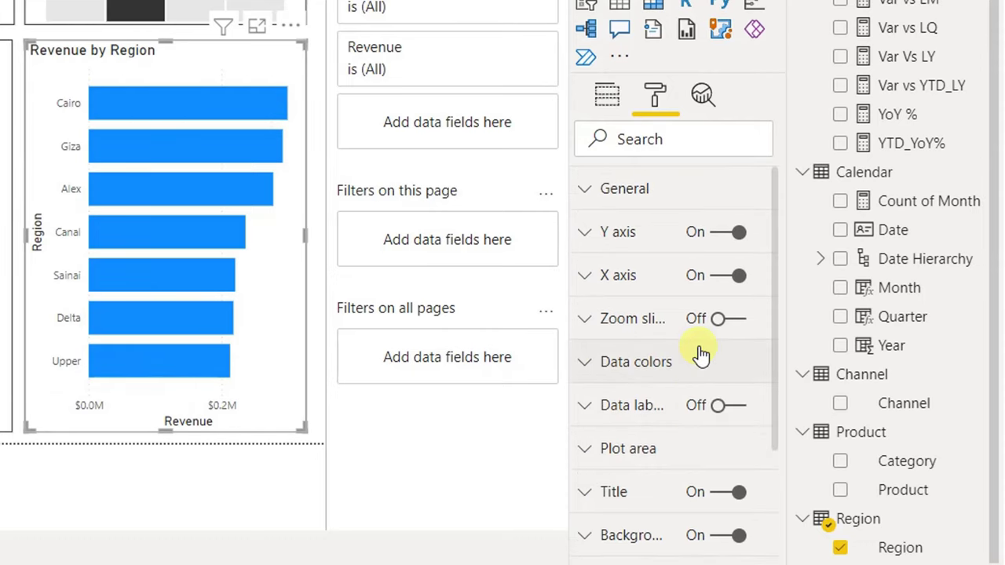
{"action": "left_click", "coordinate": [742, 410]}
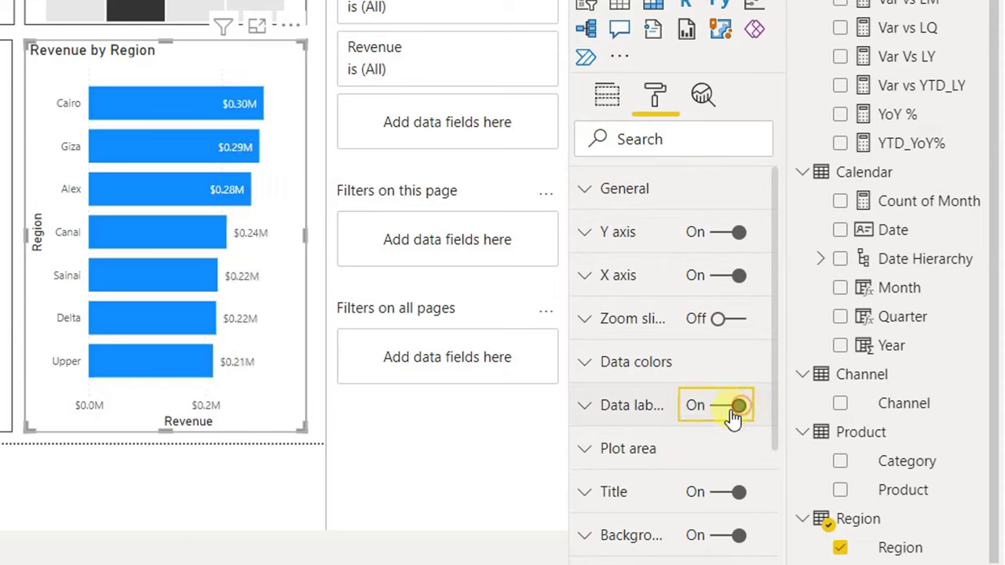
{"action": "mouse_move", "coordinate": [122, 136]}
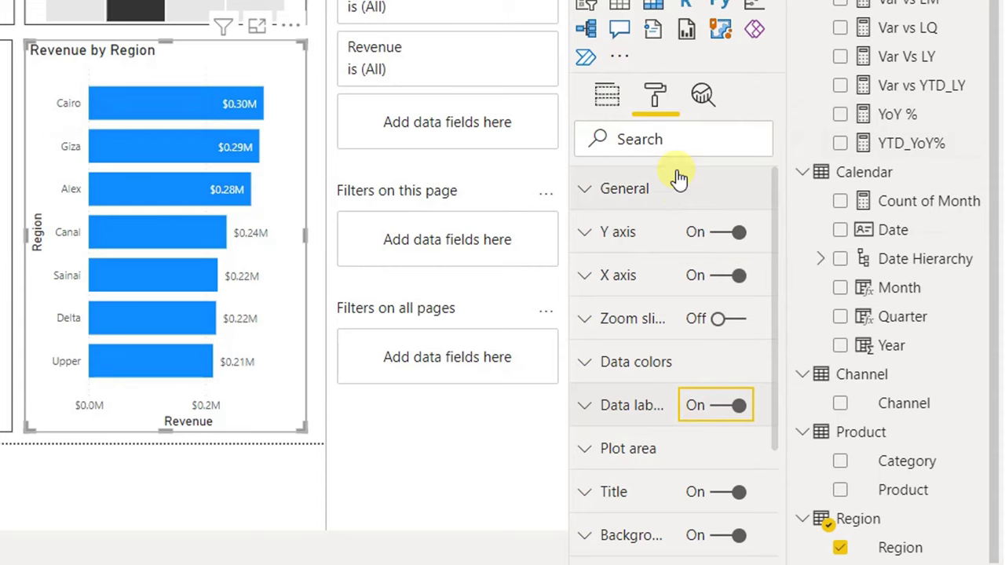
Step: Add YoY % and Var Vs LY to the Region bar chart's tooltips
{"action": "left_click", "coordinate": [610, 96]}
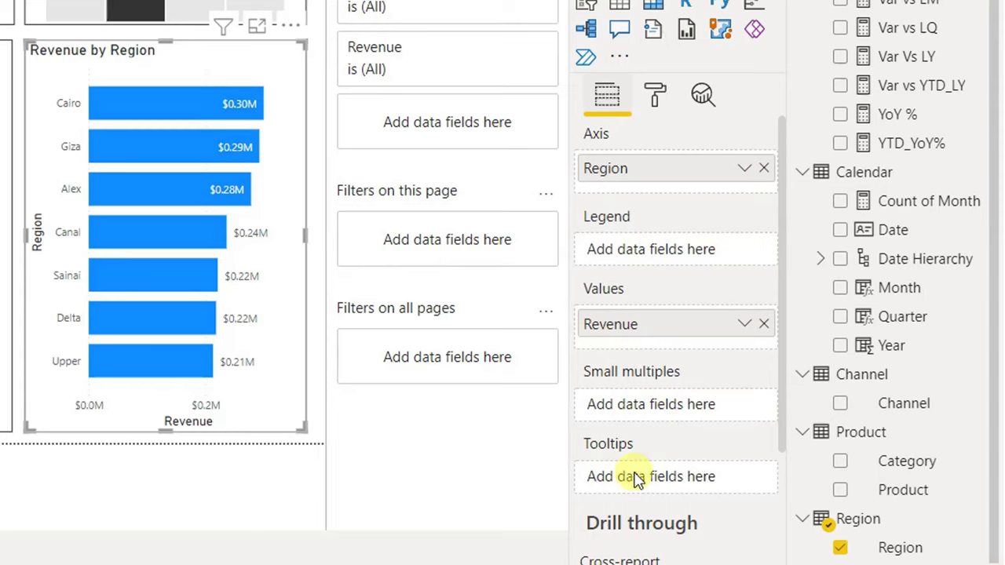
{"action": "left_click_drag", "start_coordinate": [897, 114], "coordinate": [729, 476]}
{"action": "left_click_drag", "start_coordinate": [902, 56], "coordinate": [711, 491]}
Step: Check the Region bar chart's tooltips, select the Cairo bar to test its filtering, and clear the selection
{"action": "mouse_move", "coordinate": [158, 98]}
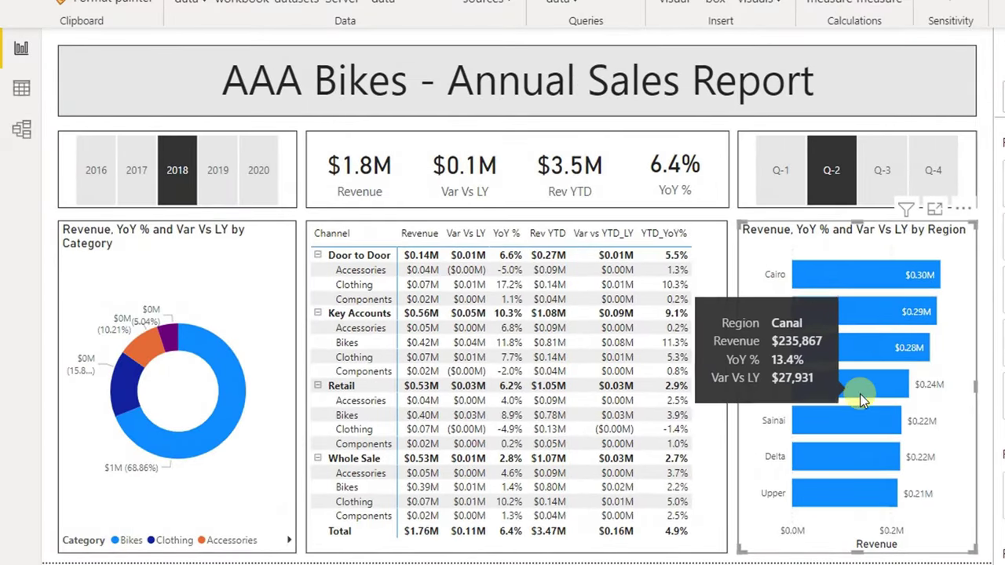
{"action": "mouse_move", "coordinate": [243, 185]}
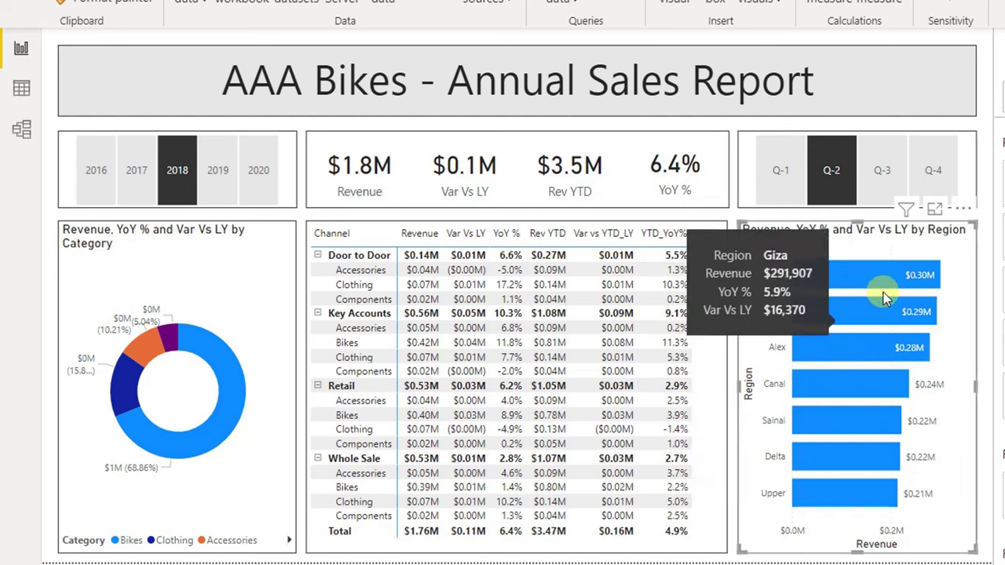
{"action": "left_click", "coordinate": [840, 282]}
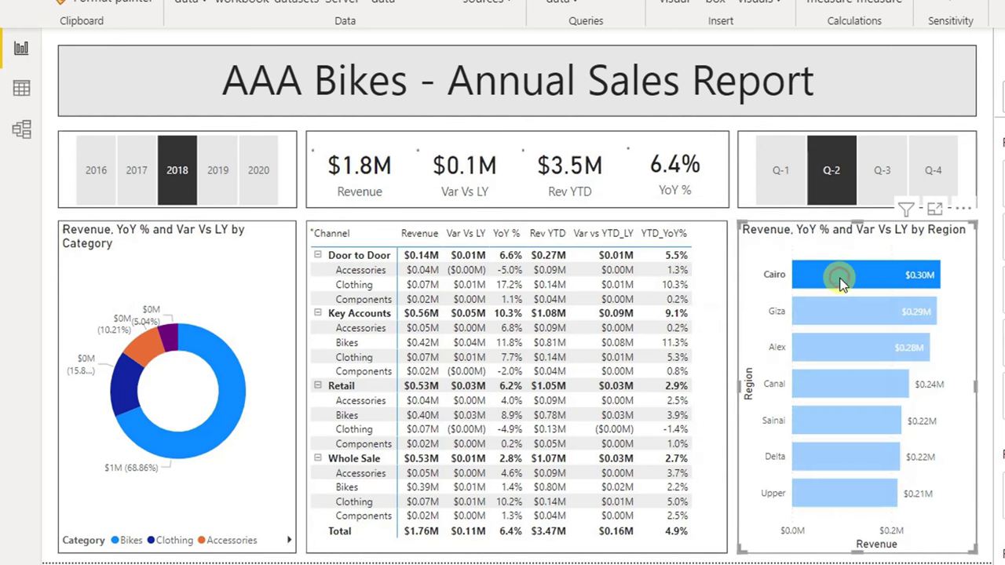
{"action": "left_click", "coordinate": [844, 281]}
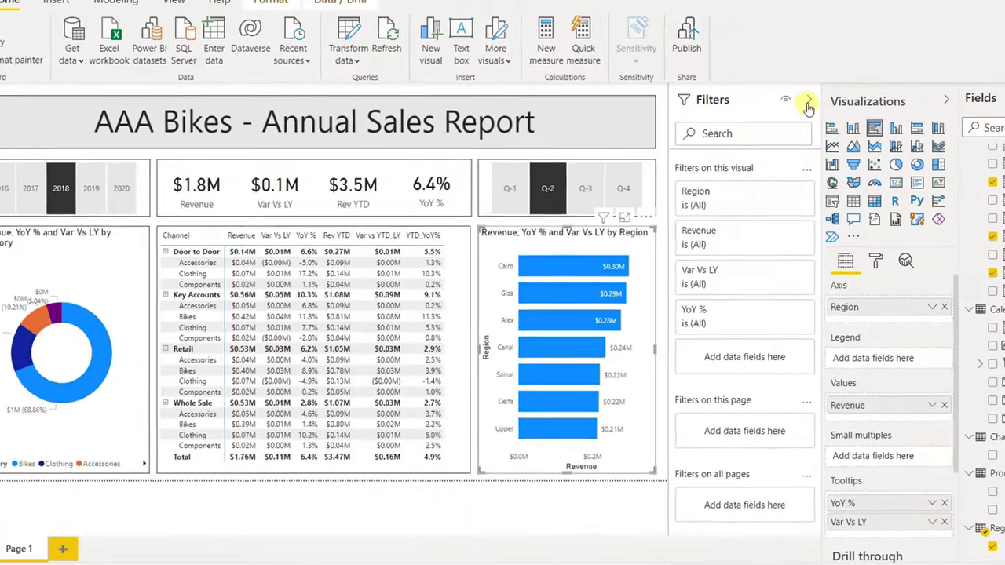
Step: Collapse the Filters, Visualizations and Fields panes, and filter the report page to the year 2020
{"action": "left_click", "coordinate": [807, 103]}
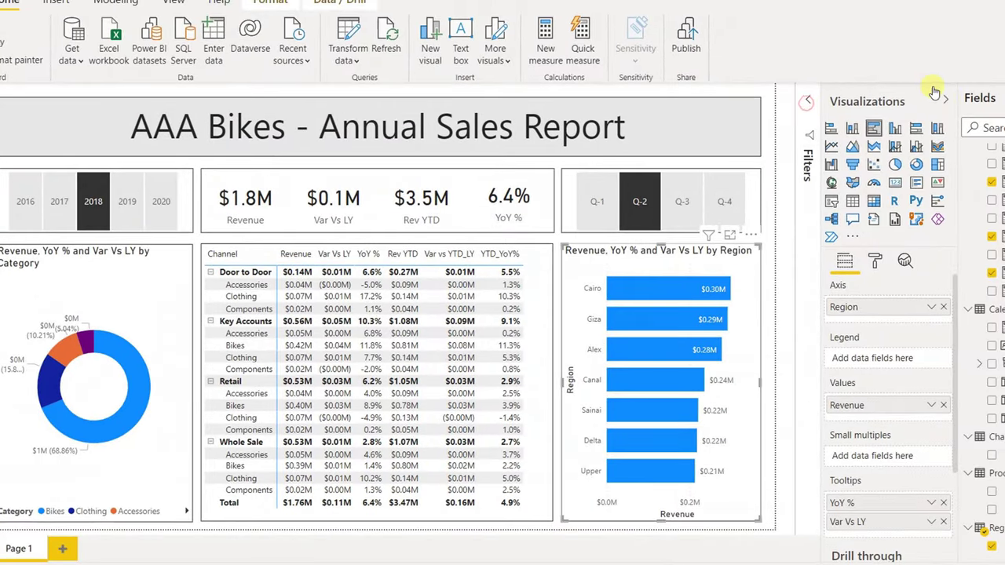
{"action": "left_click", "coordinate": [946, 103]}
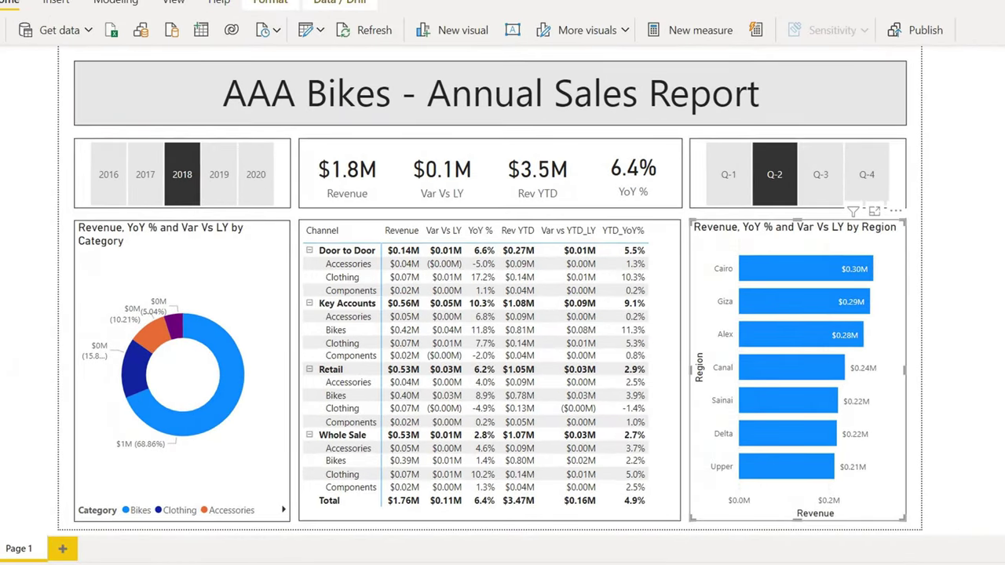
{"action": "left_click", "coordinate": [987, 288]}
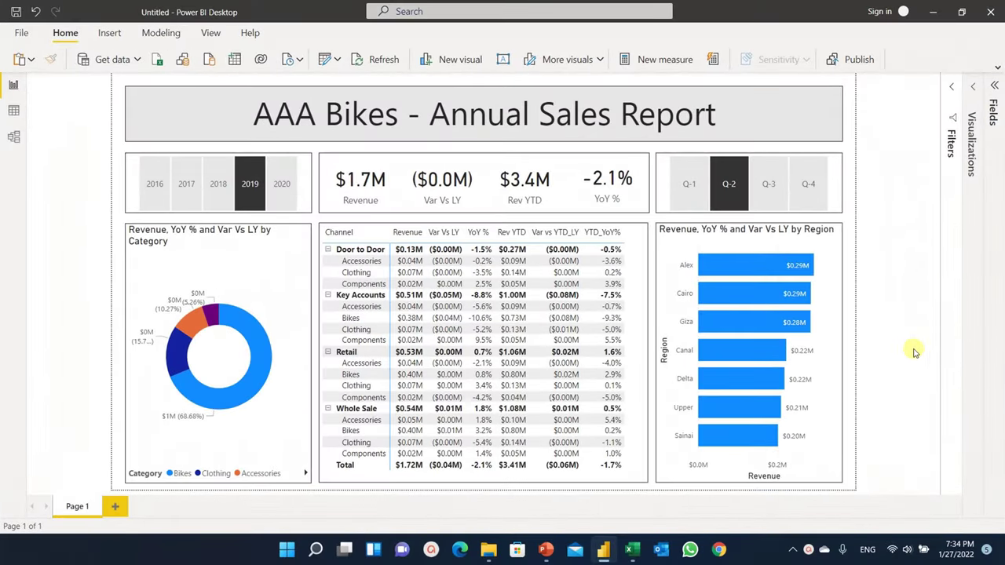
{"action": "left_click", "coordinate": [276, 192]}
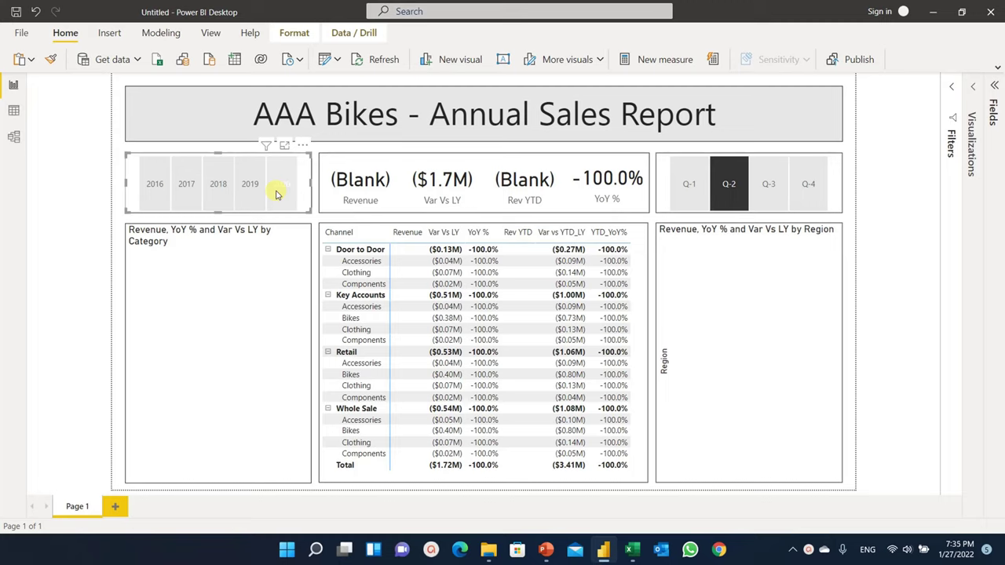
{"action": "left_click", "coordinate": [279, 185]}
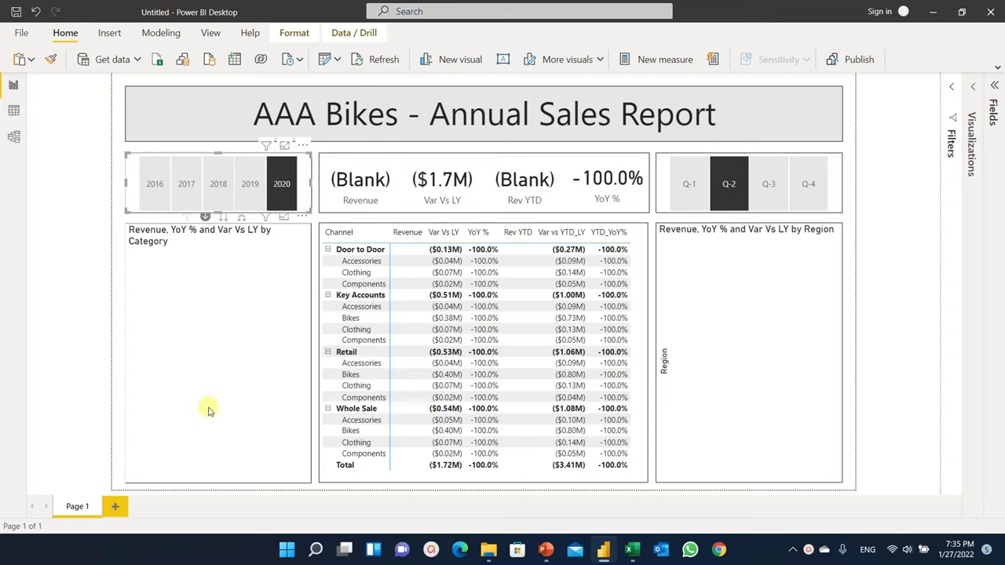
Step: Switch to File Explorer and open the Sales2020.xlsx workbook in Excel
{"action": "left_click", "coordinate": [487, 550]}
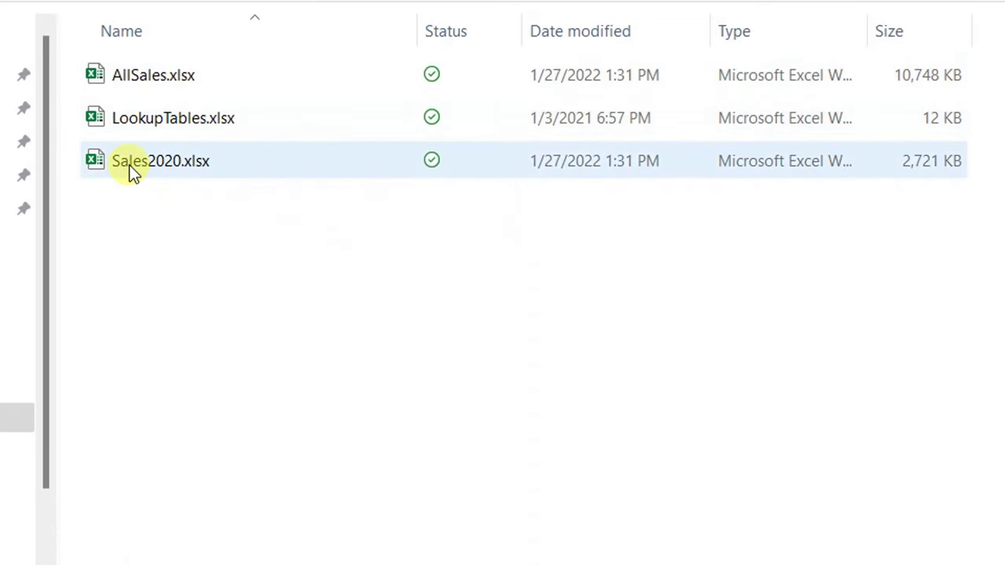
{"action": "left_click", "coordinate": [175, 169]}
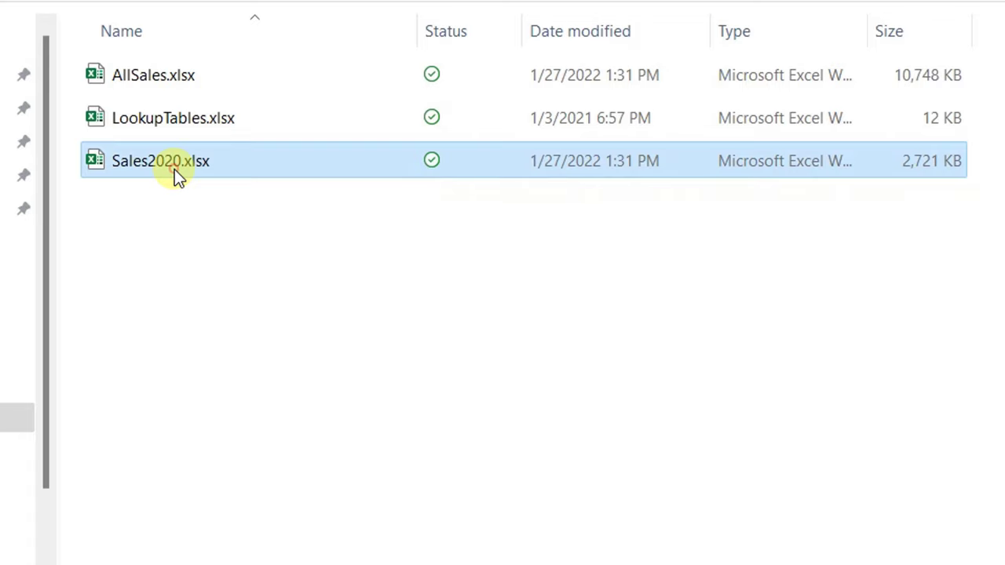
{"action": "double_click", "coordinate": [174, 169]}
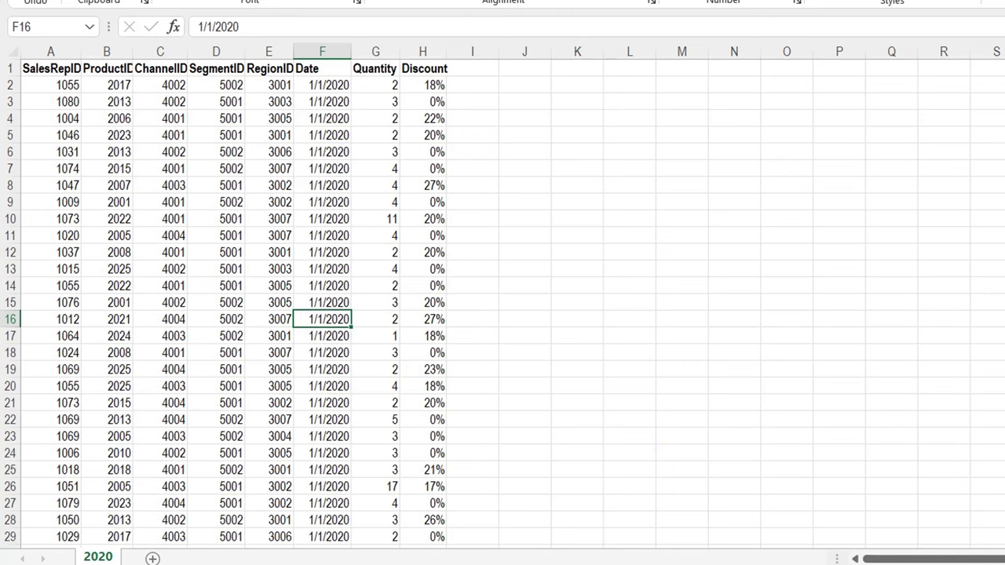
Step: Copy the 2020 sheet to the end of the AllSales.xlsx workbook, and save and close AllSales.xlsx
{"action": "mouse_move", "coordinate": [683, 518]}
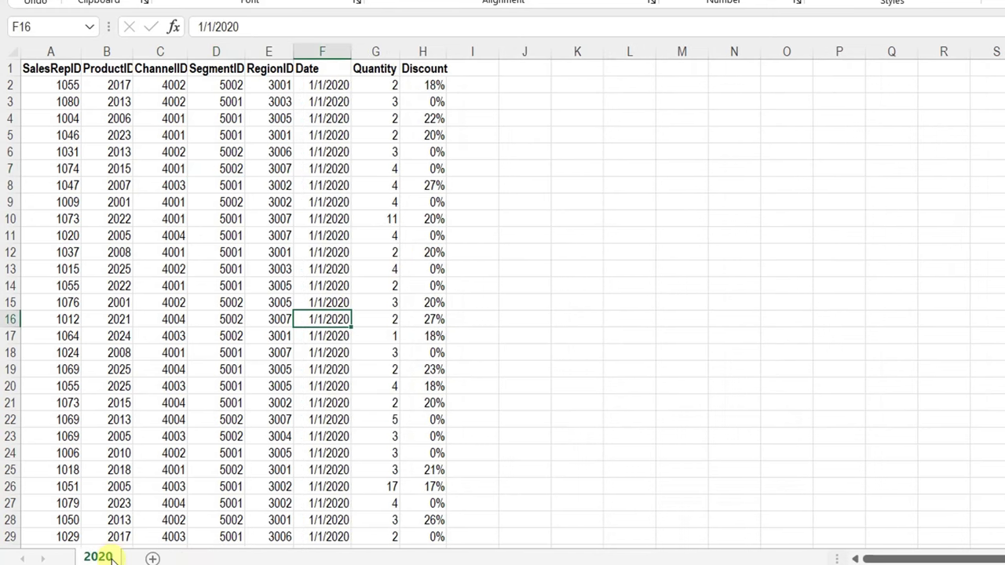
{"action": "right_click", "coordinate": [105, 555]}
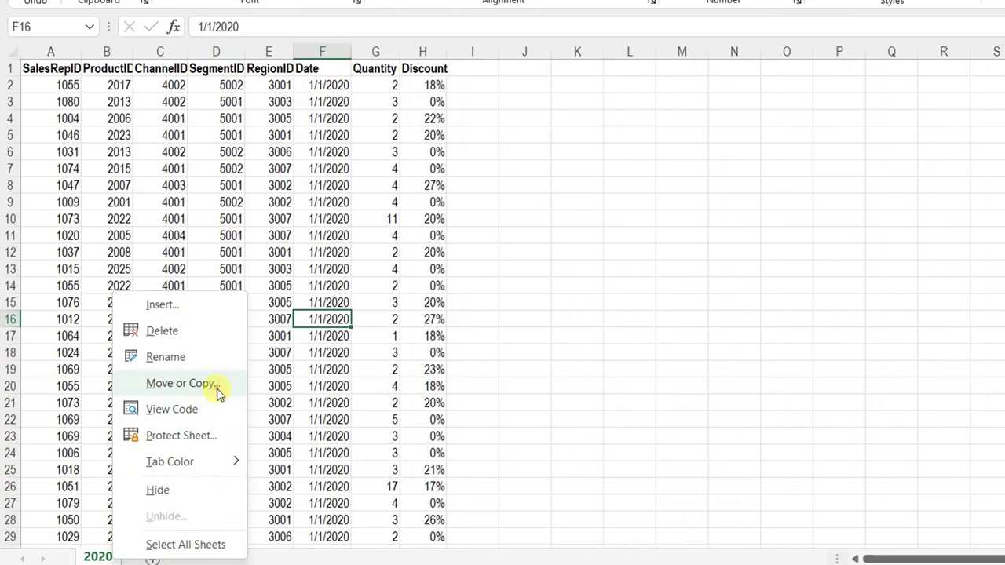
{"action": "left_click", "coordinate": [218, 393]}
{"action": "left_click", "coordinate": [130, 488]}
{"action": "left_click", "coordinate": [167, 346]}
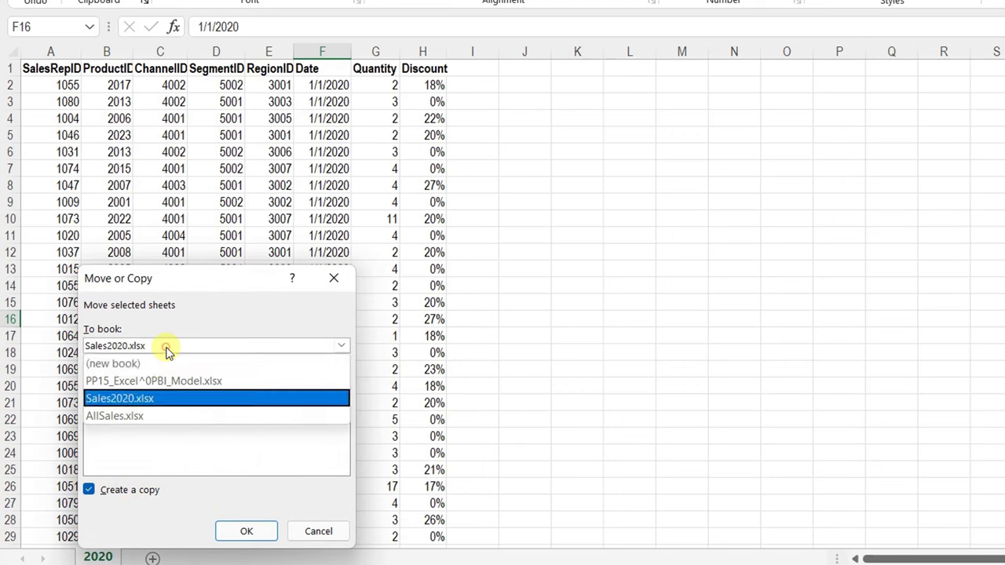
{"action": "left_click", "coordinate": [159, 413]}
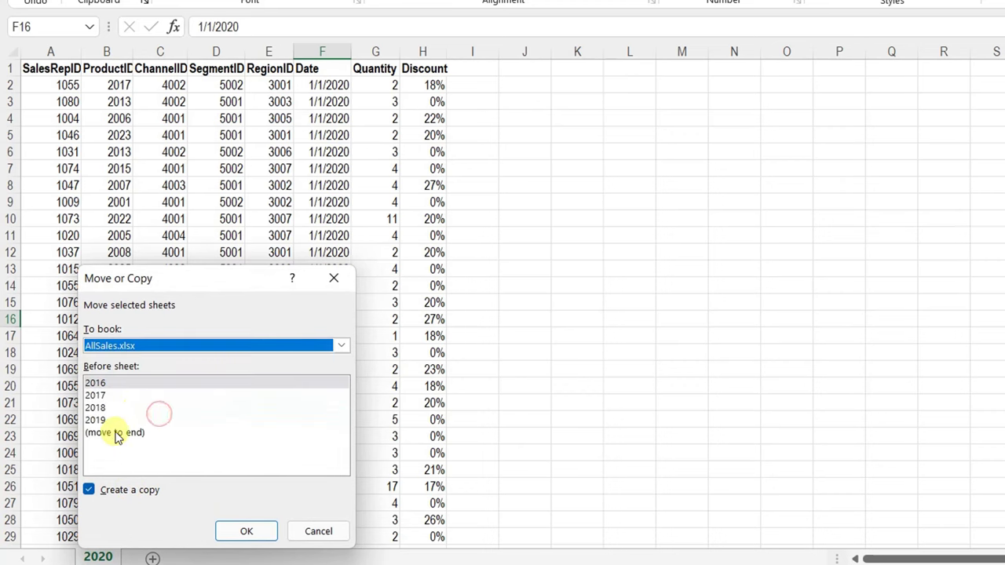
{"action": "left_click", "coordinate": [116, 433]}
{"action": "left_click", "coordinate": [233, 530]}
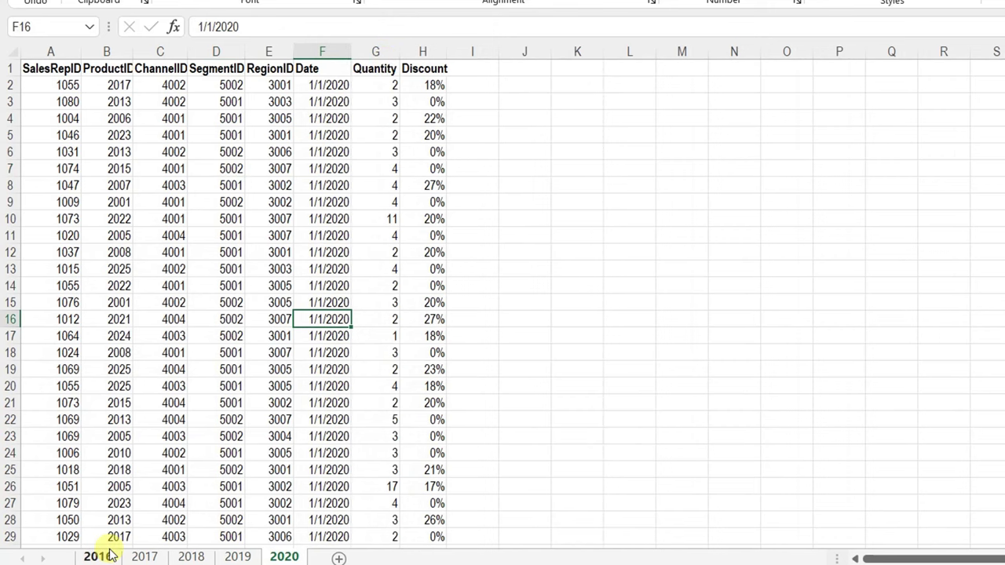
{"action": "left_click", "coordinate": [234, 333]}
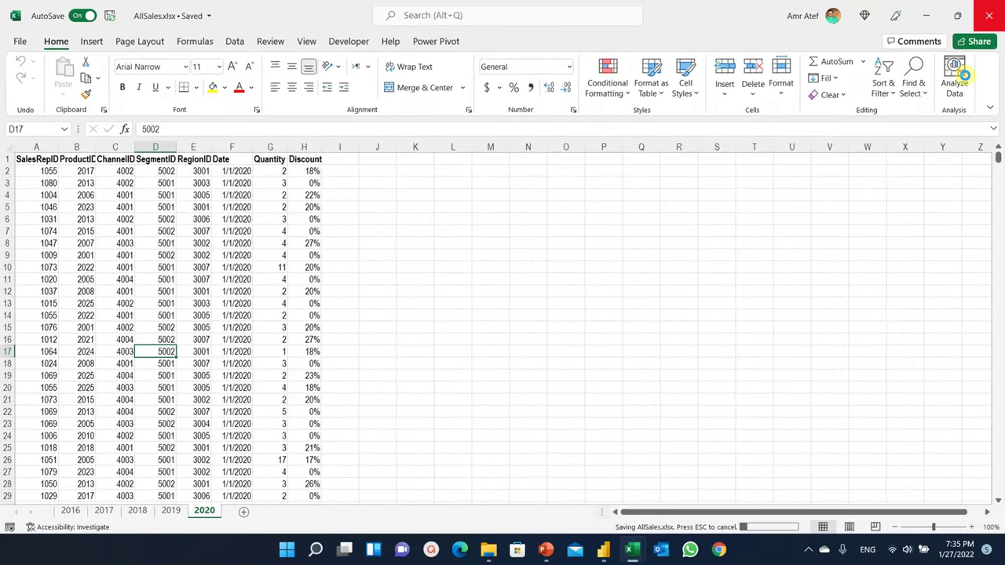
{"action": "left_click", "coordinate": [989, 16]}
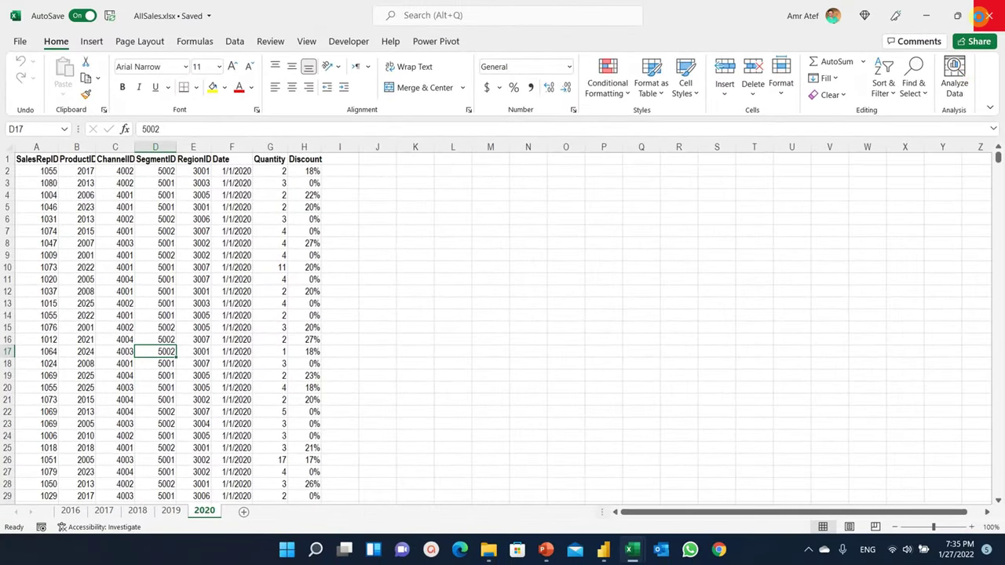
Step: Refresh the Annual Sales Report PivotTable in the PP15_Excel^0PBI_Model.xlsx workbook
{"action": "left_click", "coordinate": [291, 322]}
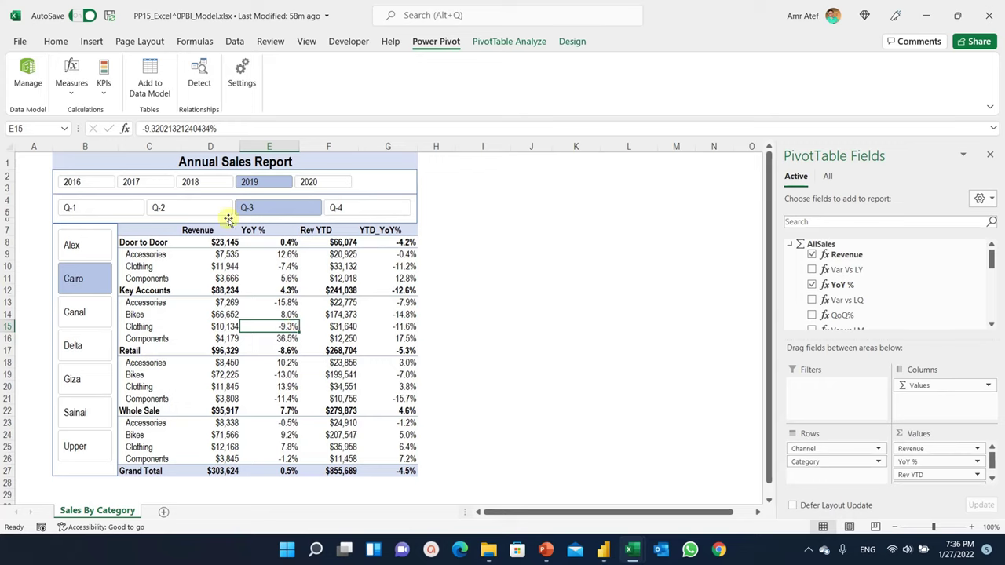
{"action": "left_click", "coordinate": [229, 278]}
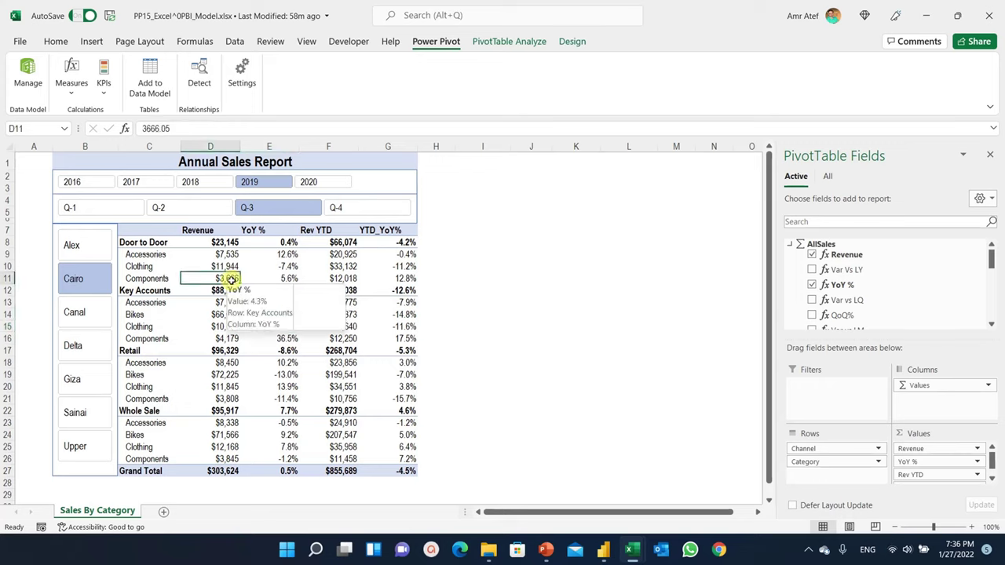
{"action": "right_click", "coordinate": [228, 278]}
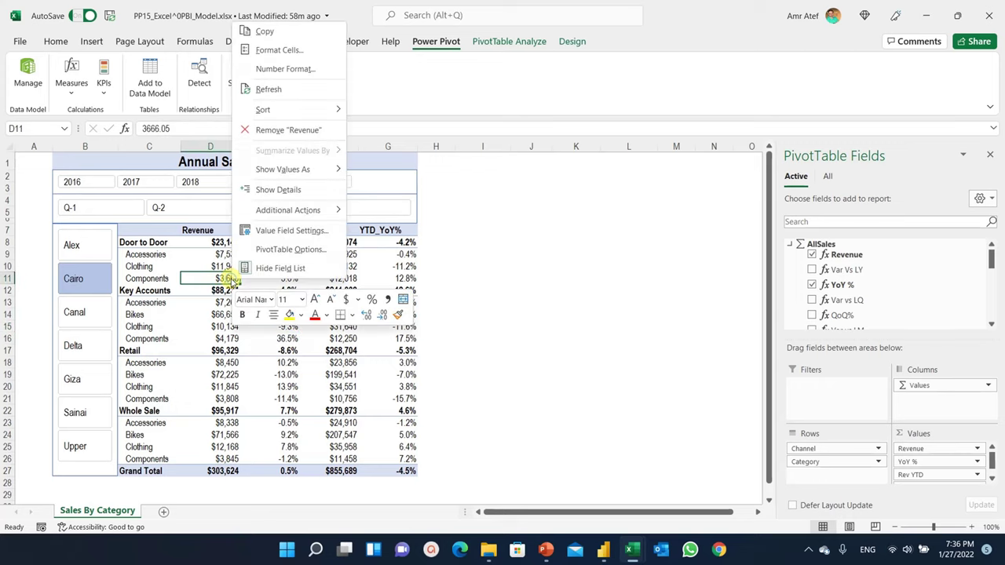
{"action": "left_click", "coordinate": [301, 88]}
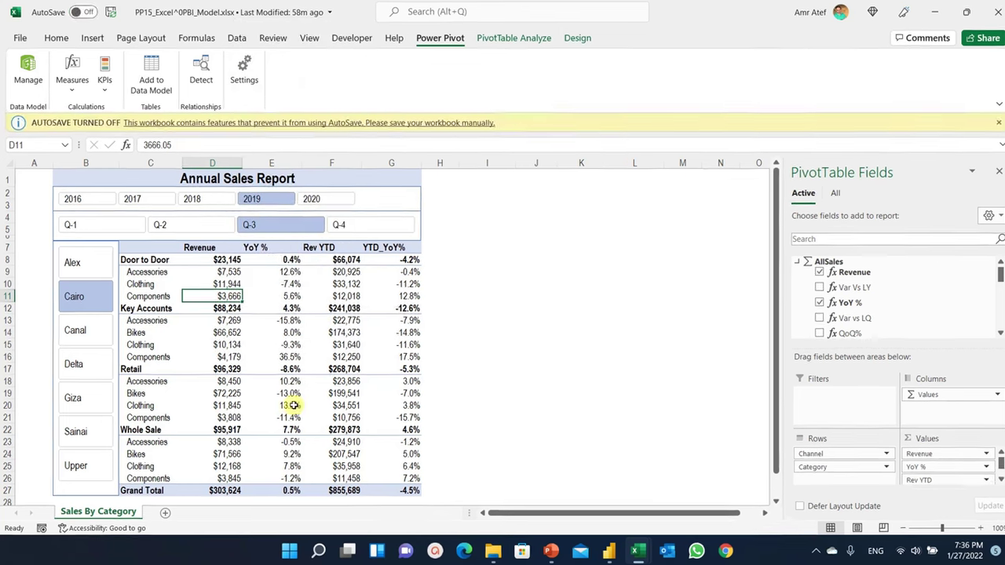
Step: Filter the Excel Annual Sales Report to 2020 with its year slicer
{"action": "left_click", "coordinate": [263, 350]}
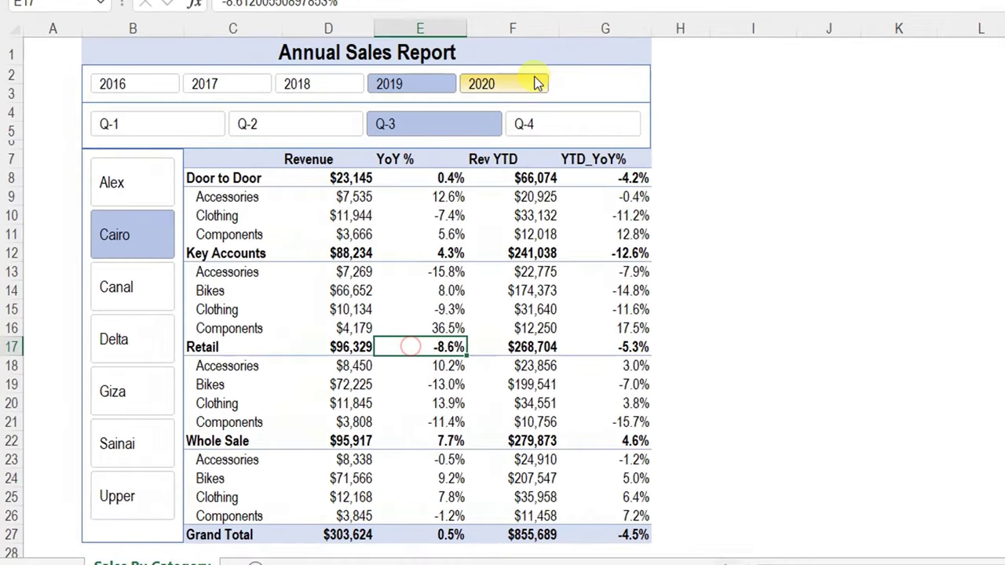
{"action": "left_click", "coordinate": [530, 80]}
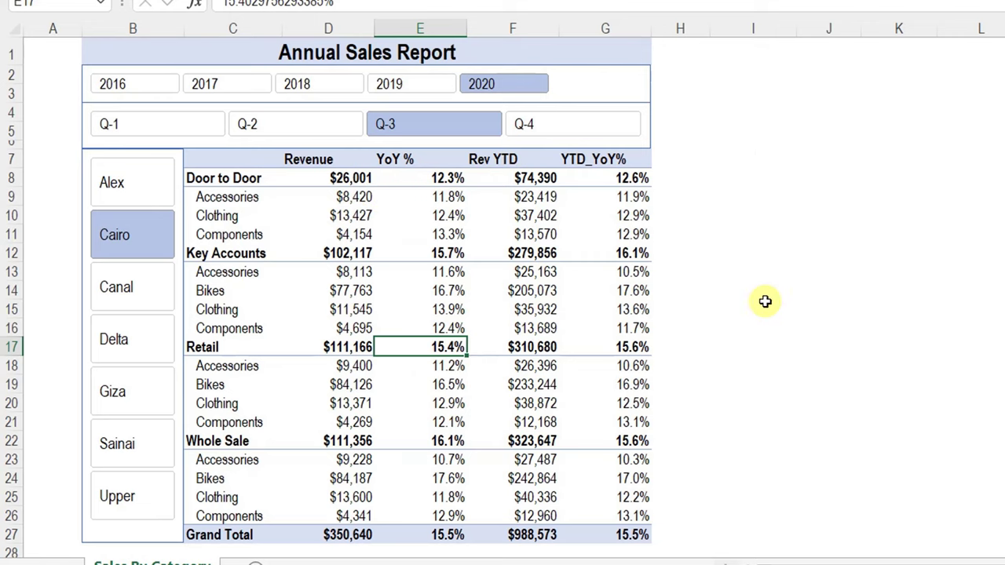
{"action": "left_click", "coordinate": [525, 289]}
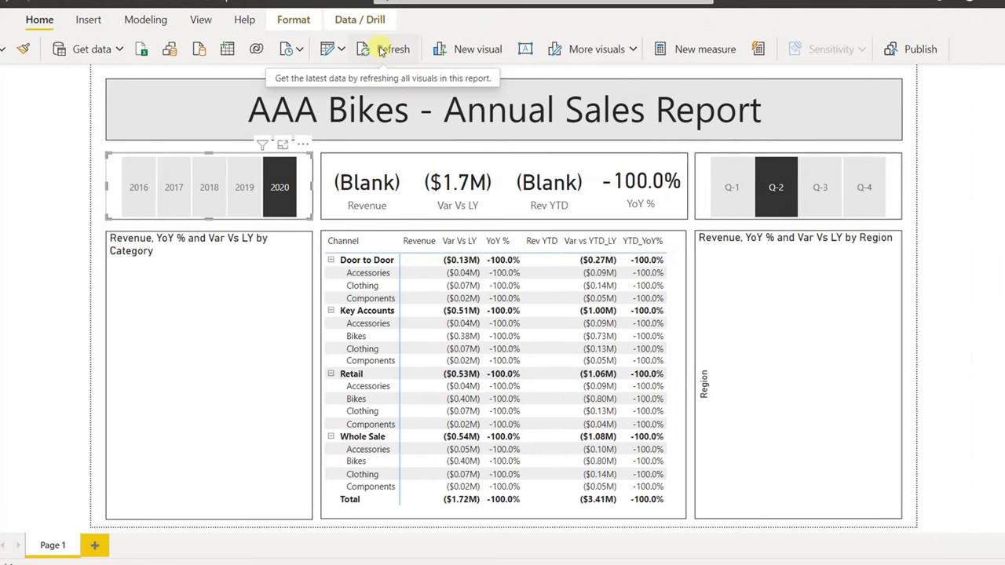
Step: Switch to Power BI Desktop, refresh the report's data, and filter the page to 2020
{"action": "left_click", "coordinate": [381, 50]}
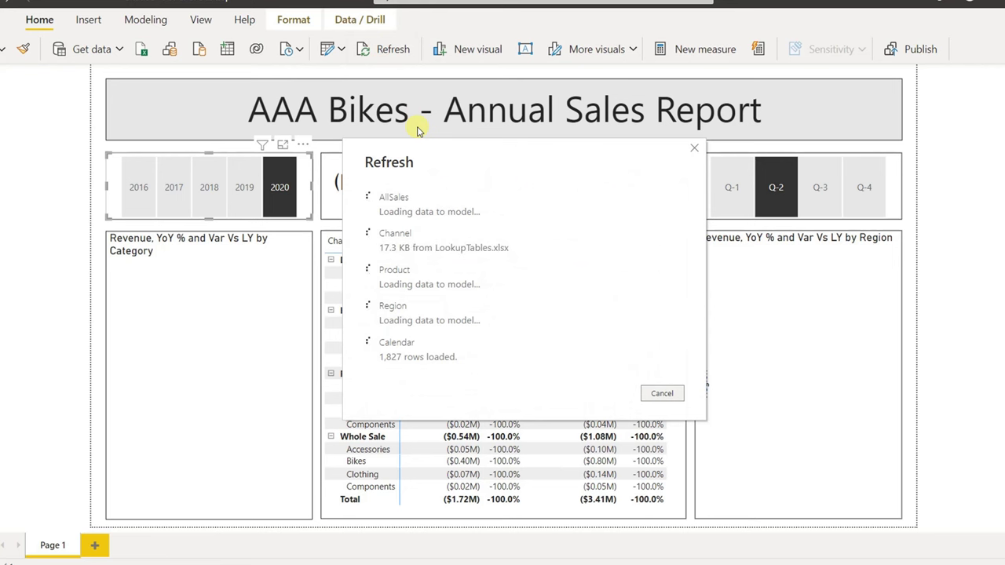
{"action": "left_click", "coordinate": [267, 193]}
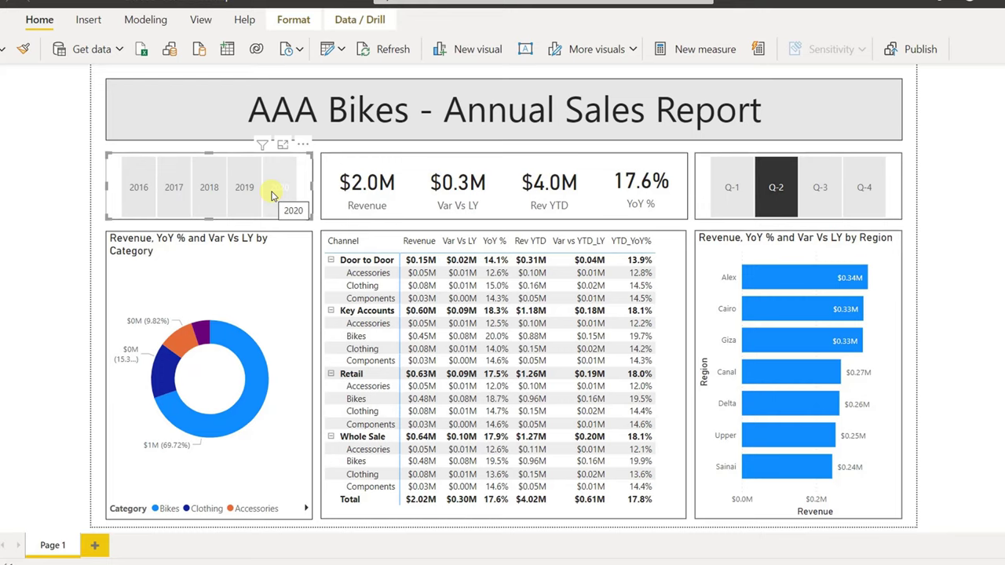
{"action": "left_click", "coordinate": [272, 195]}
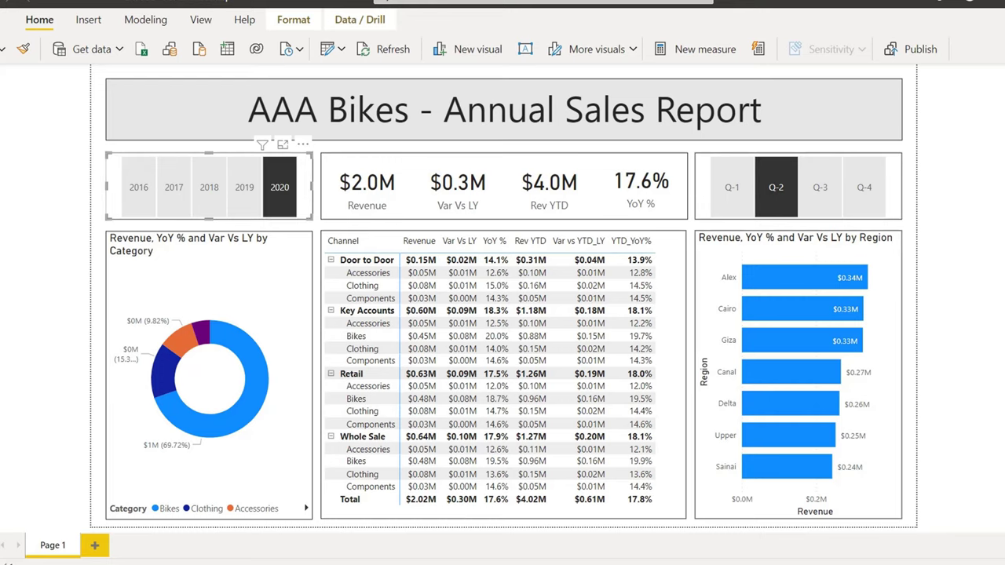